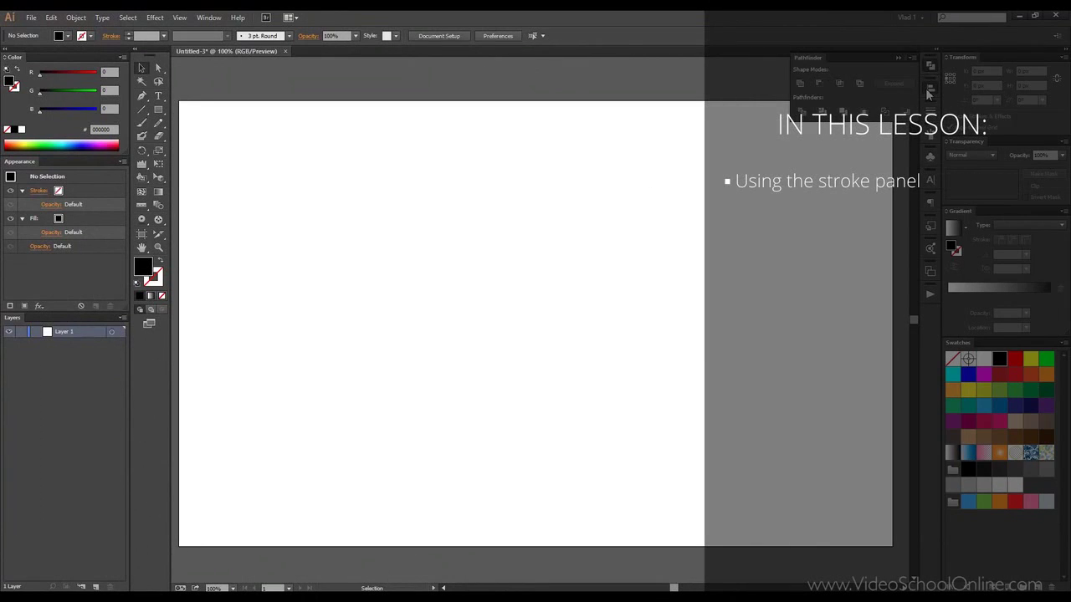
- Open the Align panel from the dock, then collapse it to show only the blank artboard
left_click(927, 90)
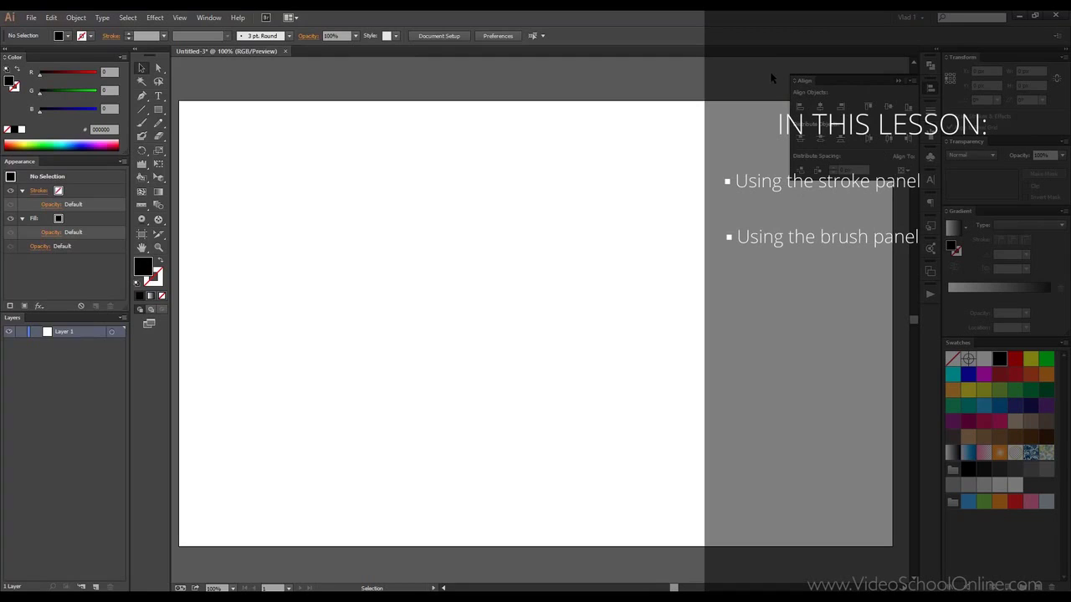
left_click(897, 82)
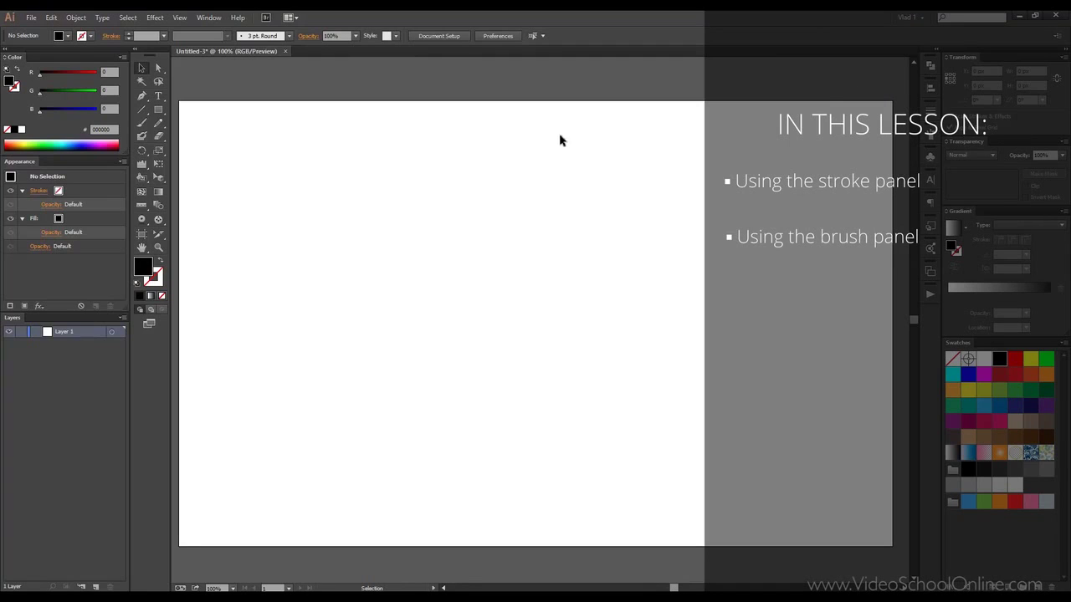
- Draw a black rectangle and three circles: one overlapping its right edge, two toward the top-right
left_click(159, 109)
left_click_drag(310, 133, 466, 276)
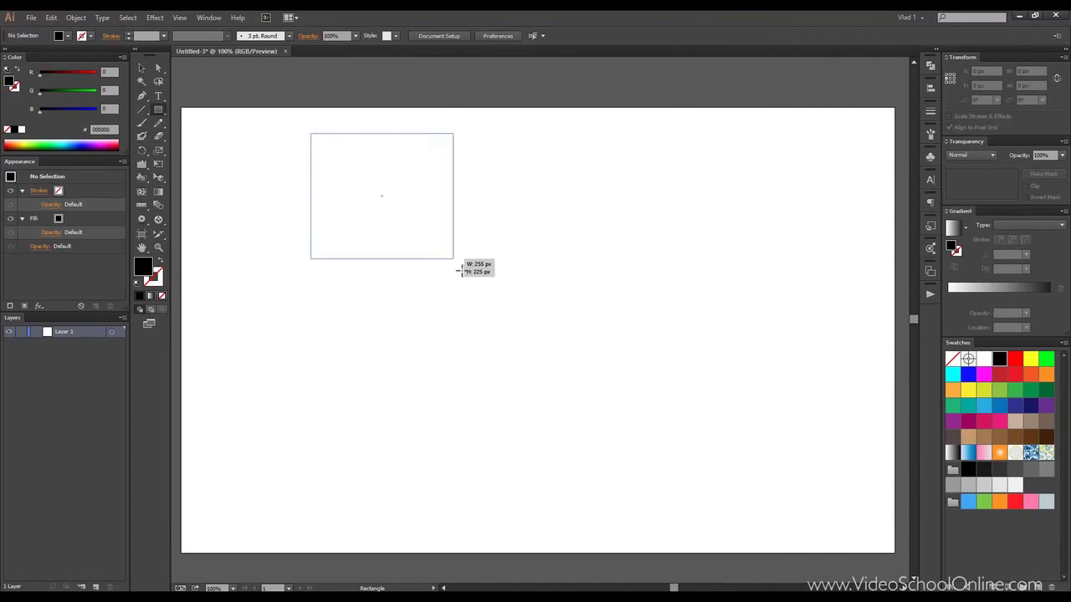
left_click_drag(158, 109, 222, 134)
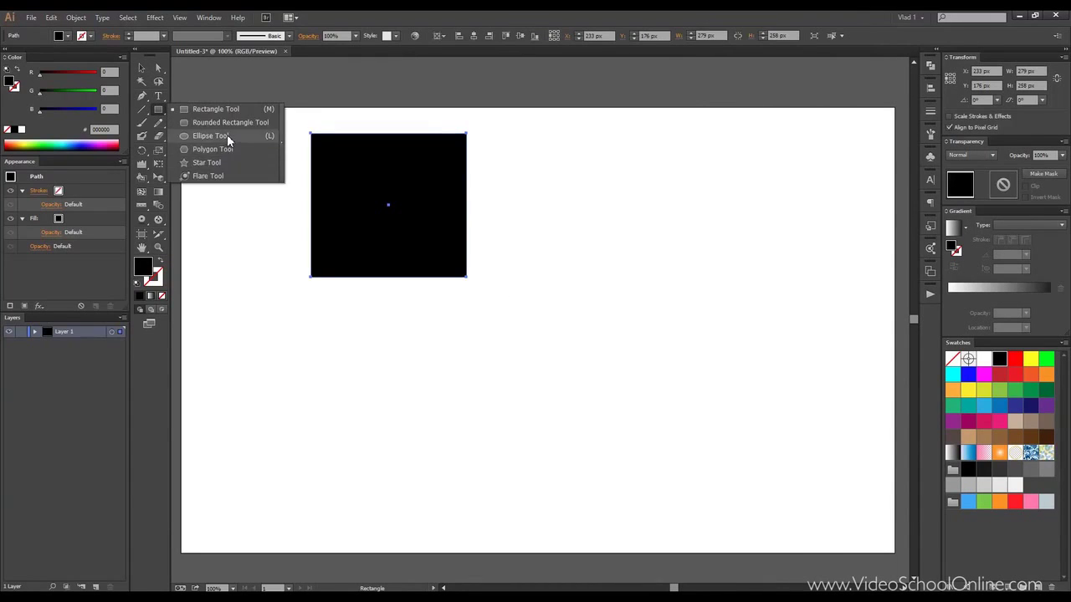
left_click_drag(457, 200, 566, 286)
mouse_move(646, 164)
left_mouse_down()
mouse_move(746, 271)
mouse_move(808, 312)
mouse_move(815, 342)
mouse_move(786, 296)
mouse_move(693, 208)
mouse_move(720, 258)
mouse_move(691, 205)
left_mouse_up()
mouse_move(702, 278)
left_mouse_down()
mouse_move(800, 382)
mouse_move(678, 234)
mouse_move(760, 301)
mouse_move(767, 337)
mouse_move(746, 319)
left_mouse_up()
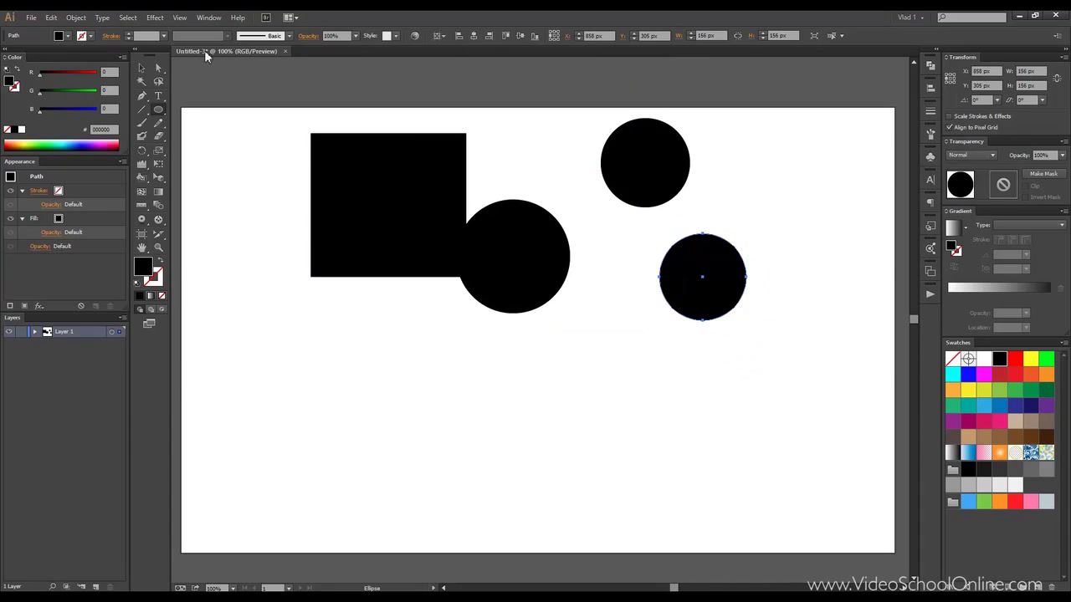
left_click(141, 68)
- Fill the circles green, teal and dark grey, moving each onto the black square
left_click(530, 234)
mouse_move(1015, 390)
left_mouse_down()
mouse_move(461, 253)
mouse_move(463, 270)
left_mouse_up()
left_click(638, 167)
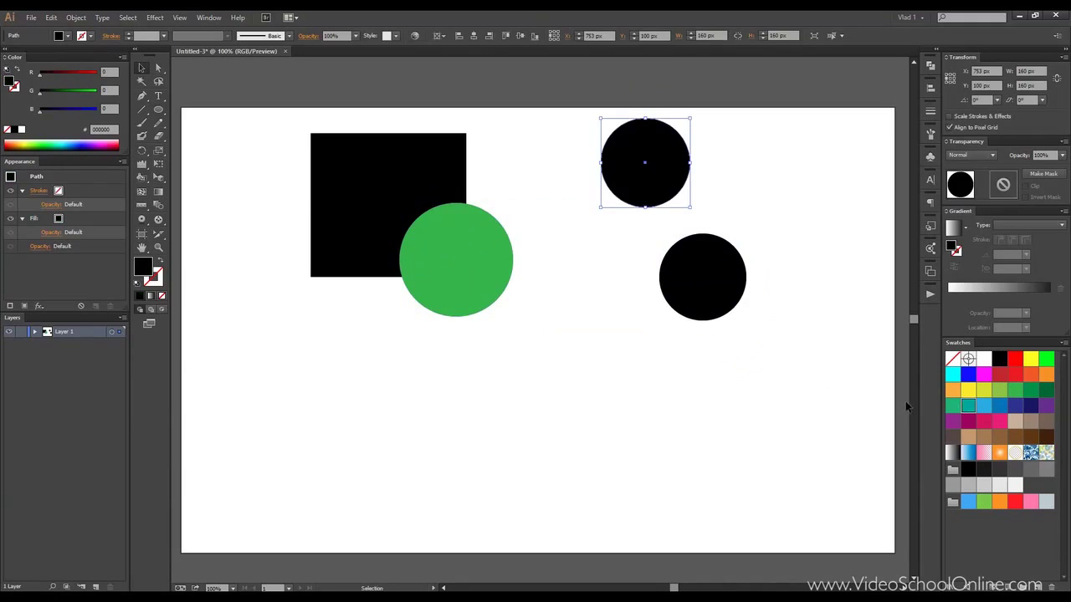
left_click(967, 406)
mouse_move(676, 175)
left_mouse_down()
mouse_move(490, 205)
mouse_move(478, 192)
left_mouse_up()
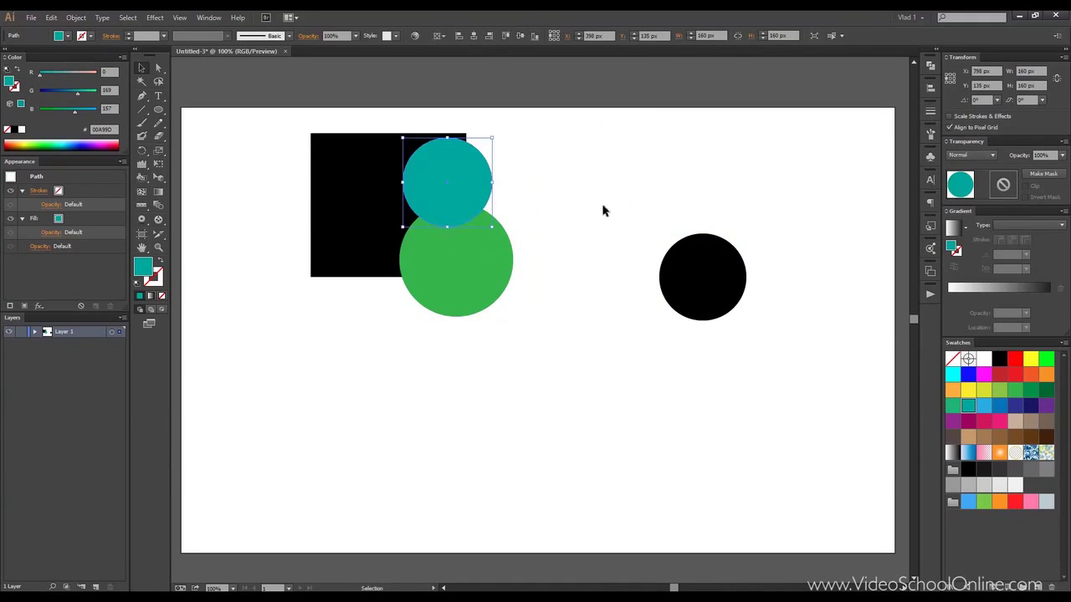
left_click(602, 210)
mouse_move(709, 270)
left_mouse_down()
mouse_move(418, 297)
mouse_move(400, 274)
left_mouse_up()
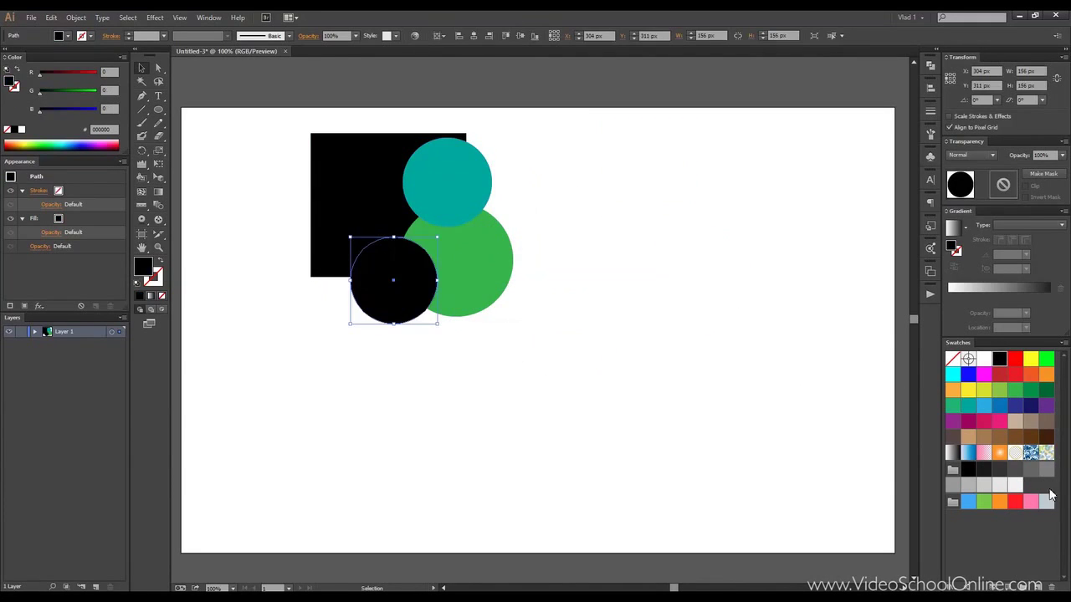
left_click(1010, 477)
left_click(640, 270)
- Select the four-shape cluster, reframe the view, and bring up the Pathfinder options
left_click_drag(246, 108, 588, 359)
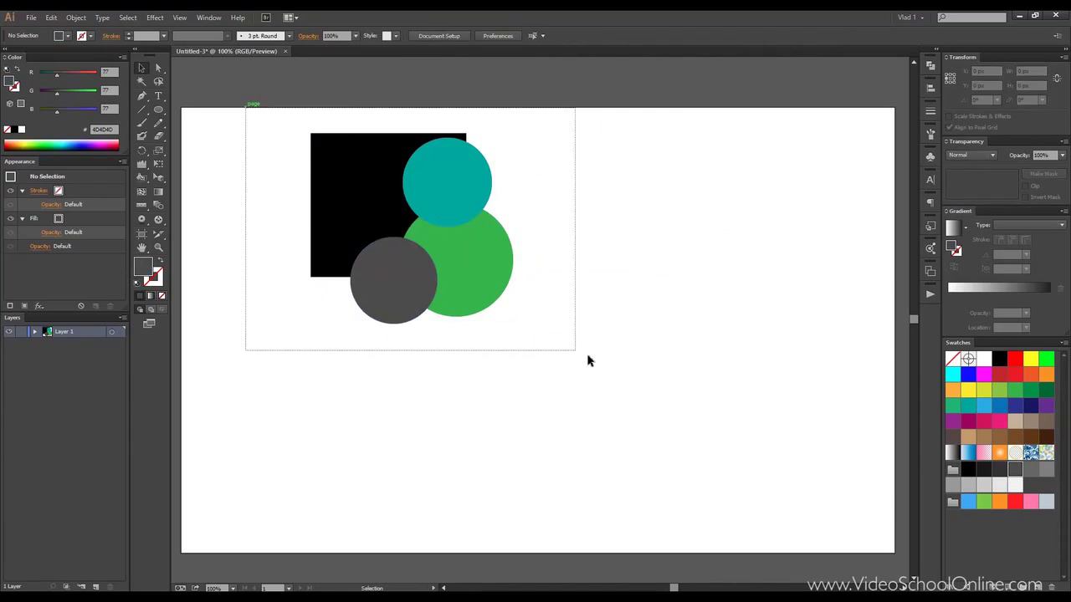
left_click_drag(555, 204, 622, 232)
left_click(600, 193)
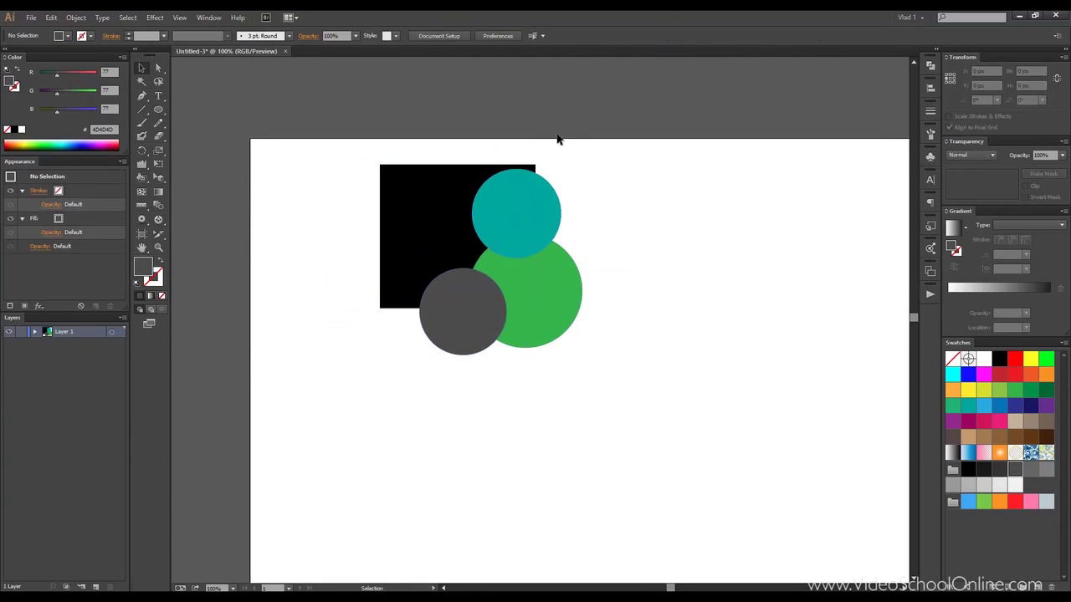
left_click_drag(427, 192, 414, 189)
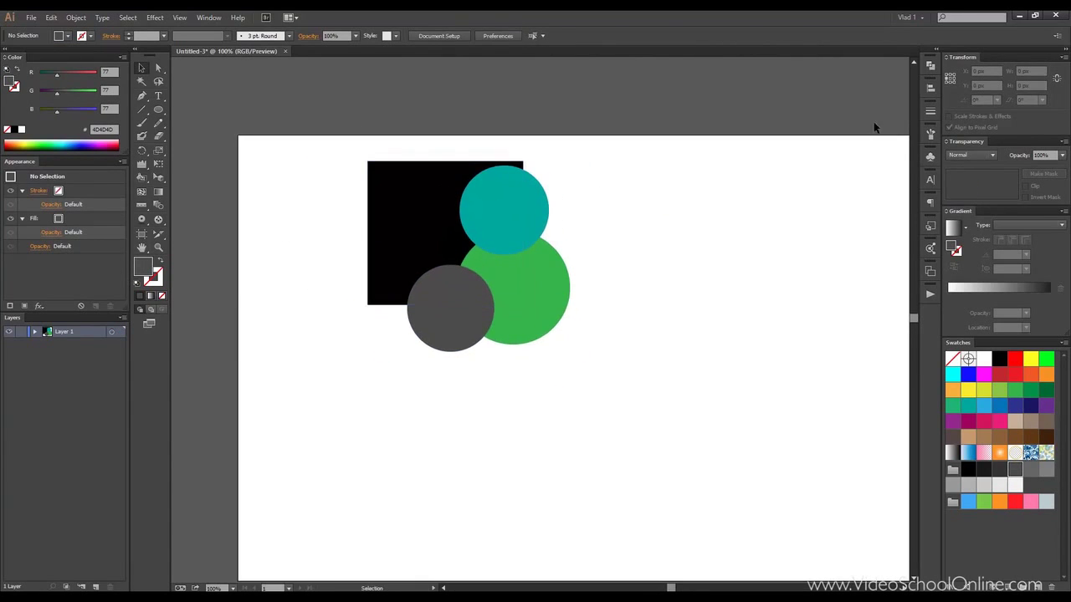
left_click(931, 66)
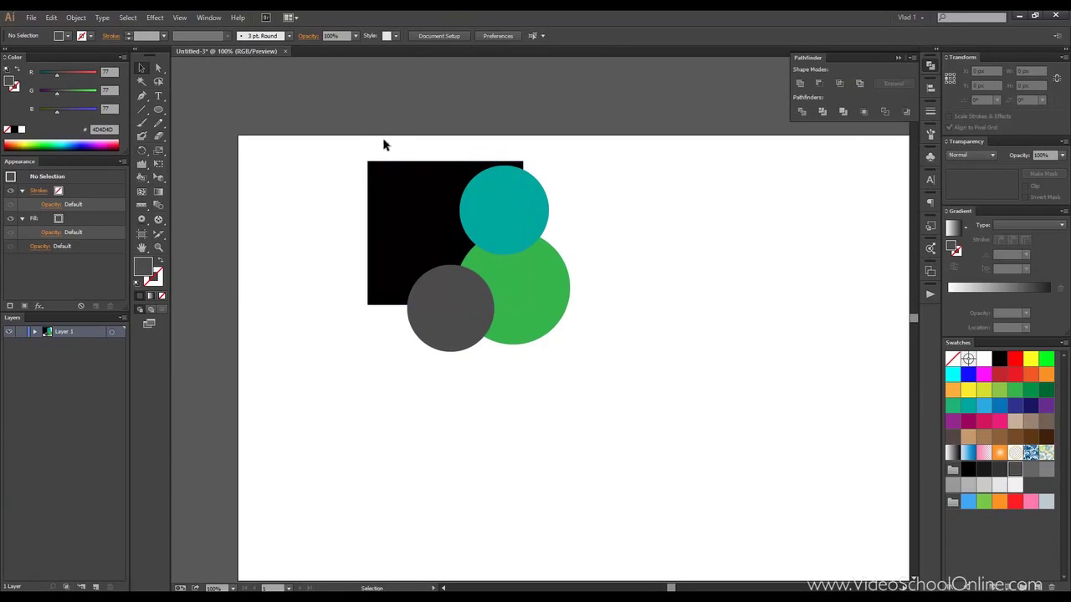
- Move the black square and teal circle right, and place a copy of the pair below
left_click(421, 184)
left_click(505, 192, "shift")
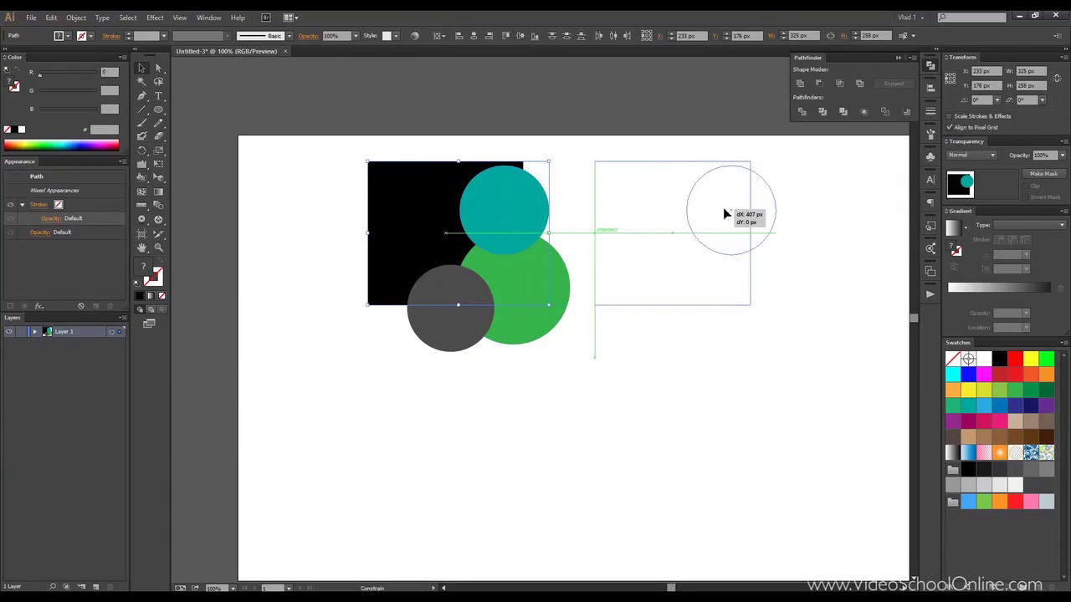
left_click_drag(497, 197, 725, 212)
mouse_move(679, 256)
left_mouse_down()
mouse_move(529, 263)
mouse_move(563, 263)
mouse_move(542, 447)
left_mouse_up()
left_click_drag(457, 150, 749, 329)
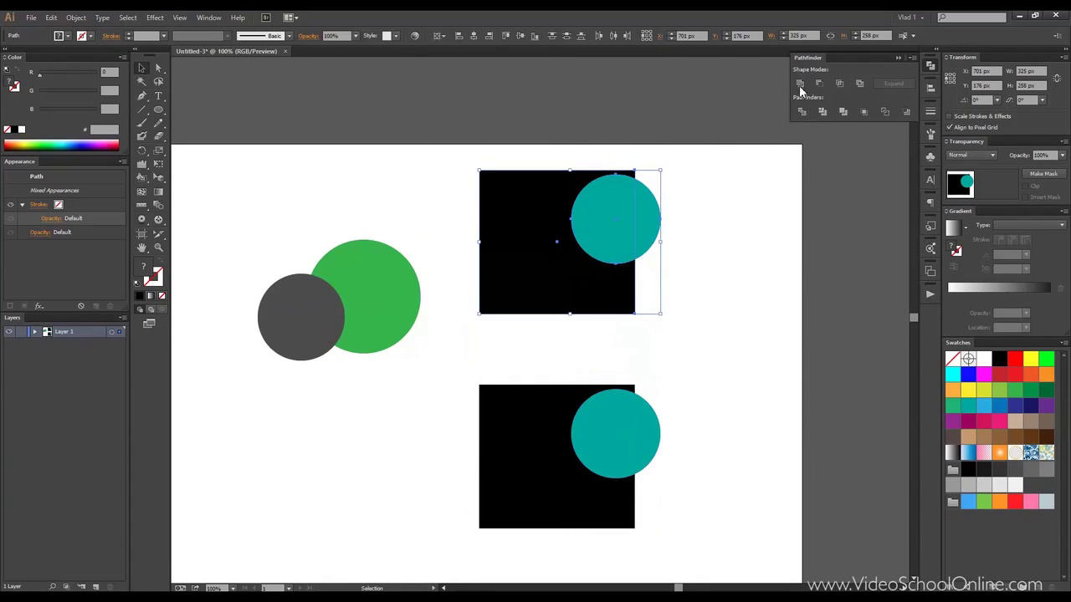
- Merge the upper pair into one teal shape with Unite, then combine the lower pair
left_click(799, 86)
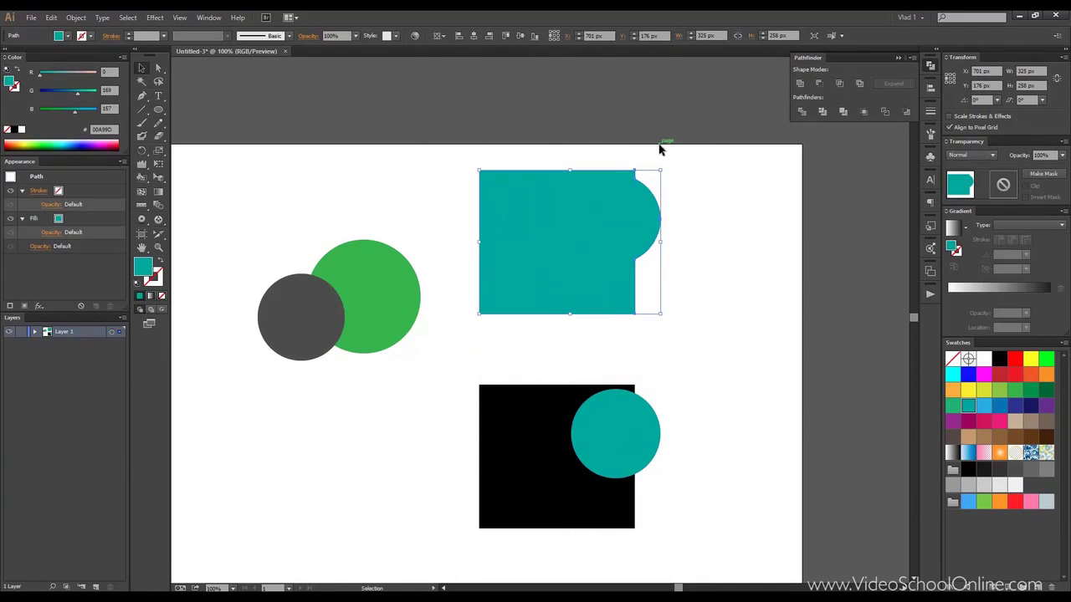
left_click(660, 148)
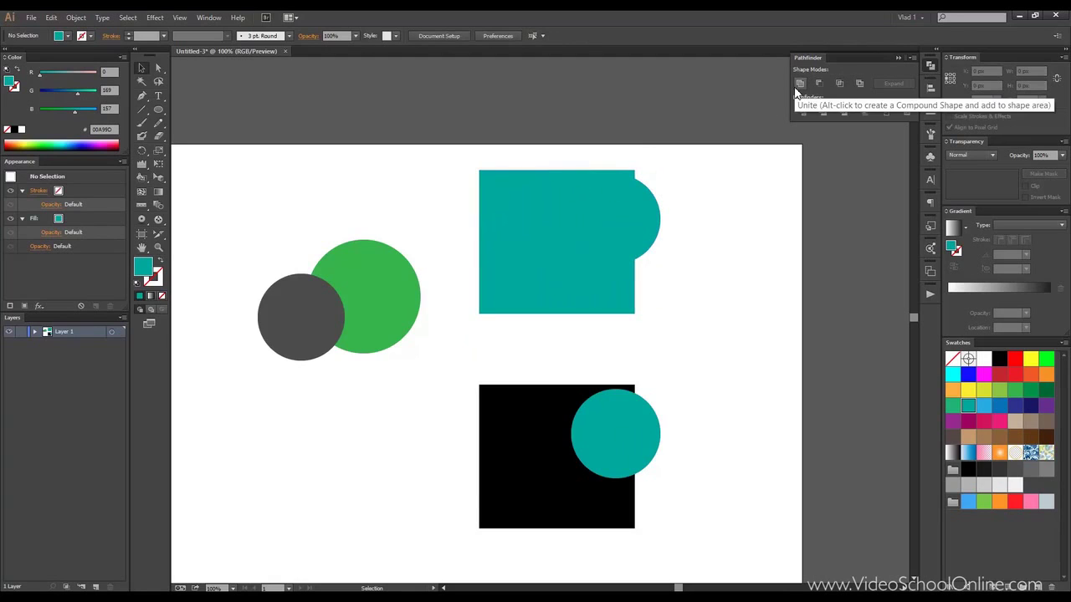
left_click(607, 221)
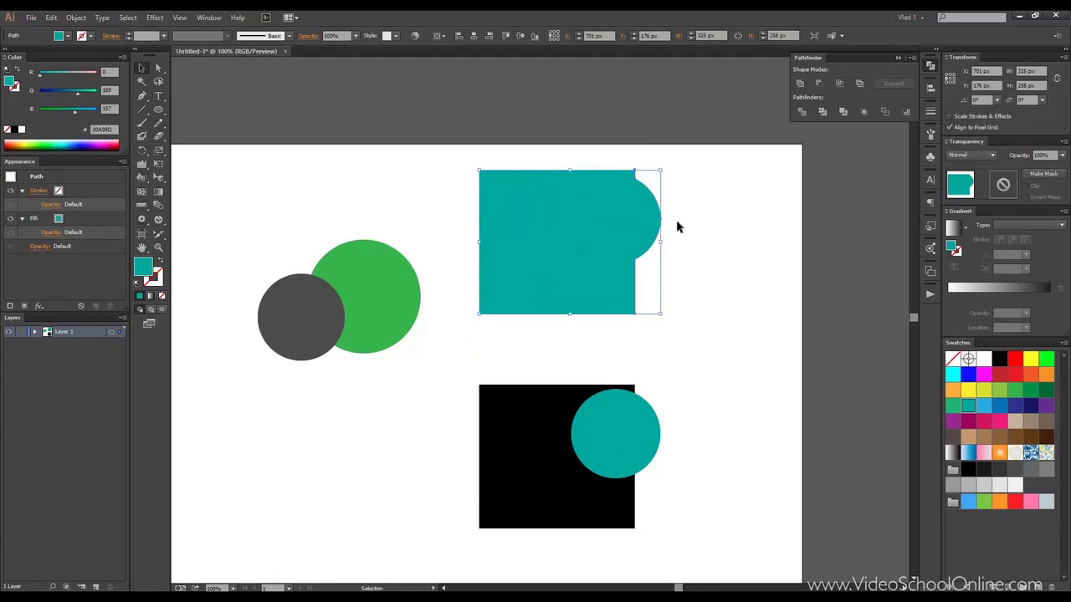
left_click(585, 372)
left_click_drag(454, 370, 694, 535)
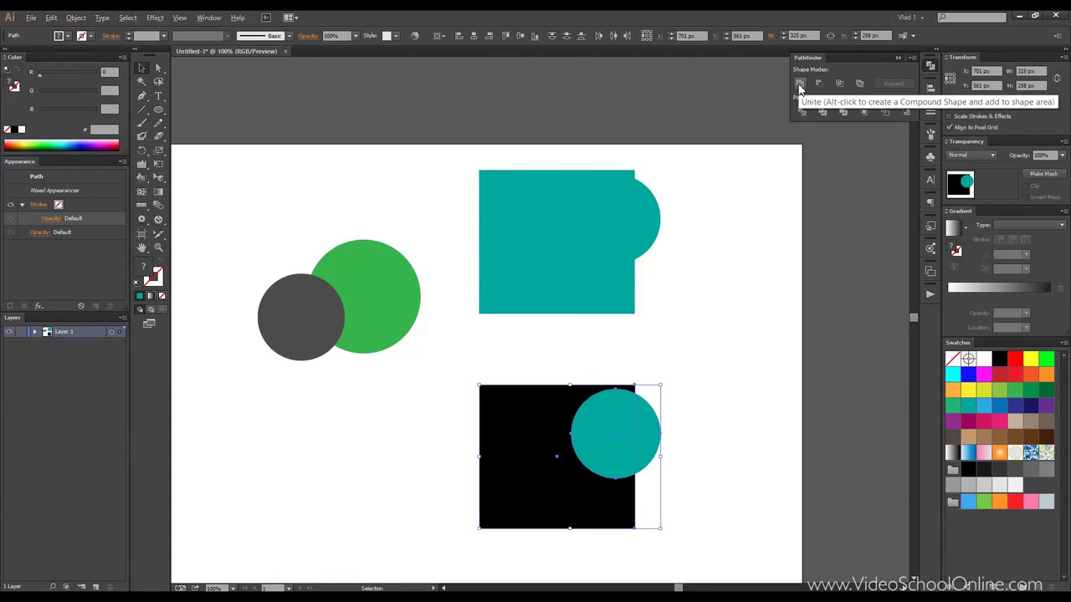
left_click(799, 84, "alt")
- Select the lower teal compound shape and bring up its right-click menu
left_click(654, 358)
scroll(657, 347, "down", 1)
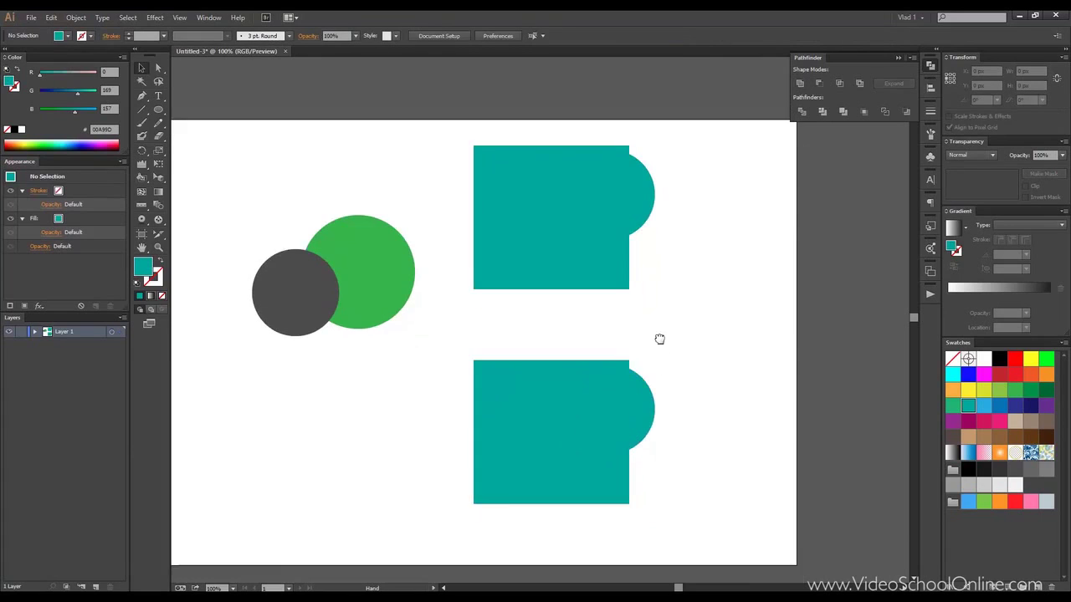
scroll(656, 343, "down", 1)
left_click(640, 358)
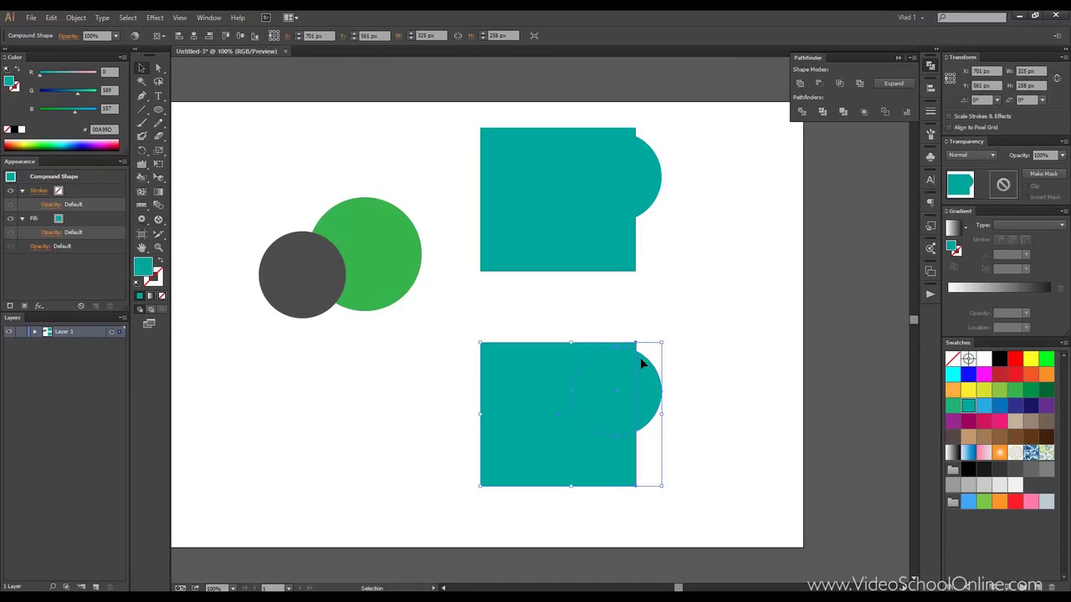
left_click(667, 299)
left_click(622, 376)
right_click(558, 387)
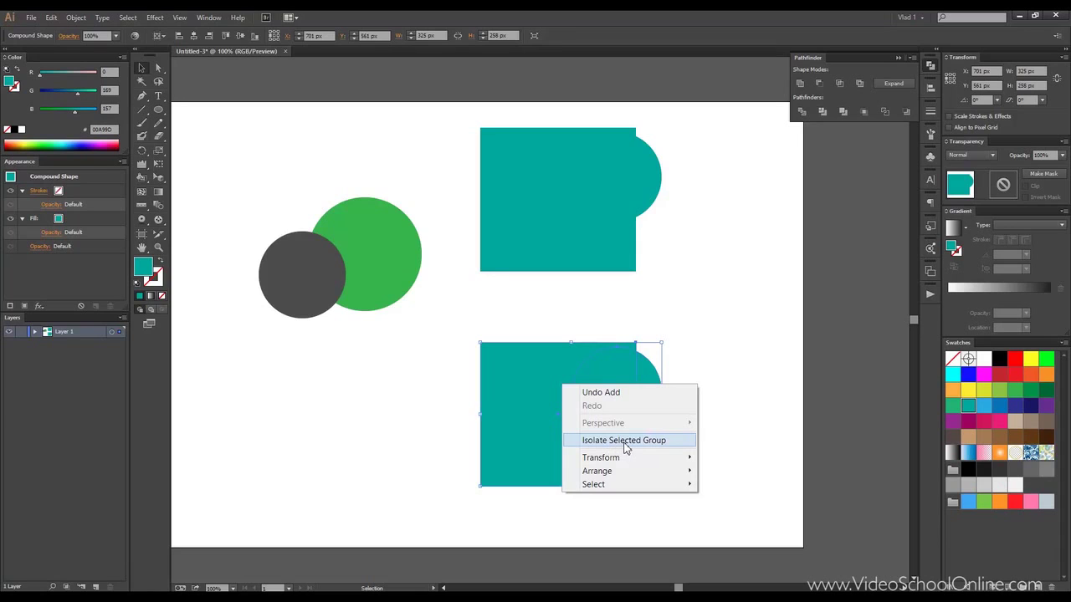
- In isolation mode, move the circle part up and right of the square, then exit isolation
left_click(626, 442)
mouse_move(625, 390)
left_mouse_down()
mouse_move(689, 377)
mouse_move(736, 349)
mouse_move(636, 347)
left_mouse_up()
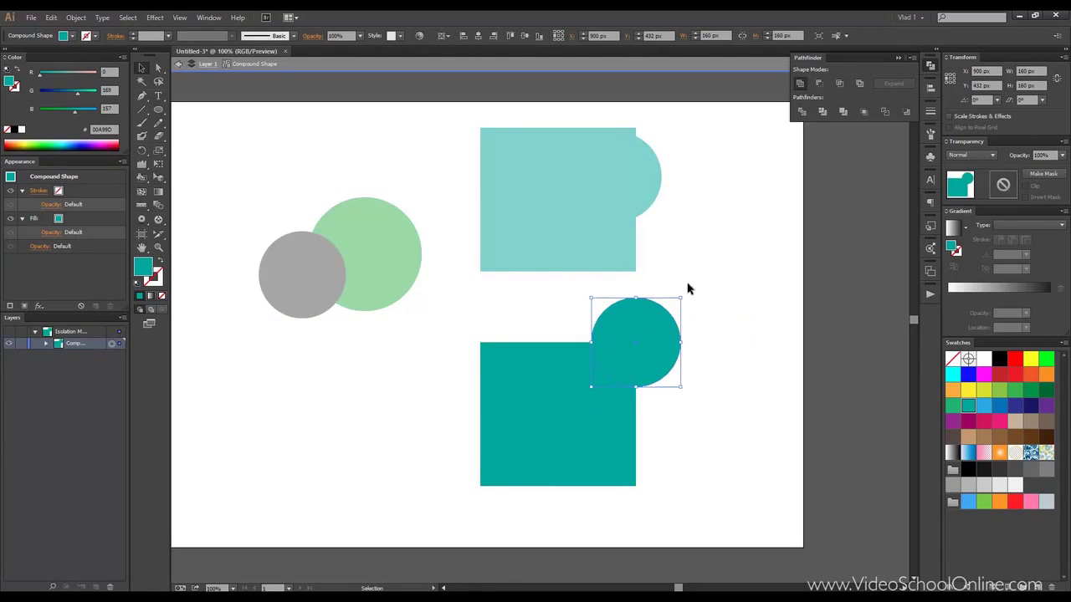
left_click(178, 67)
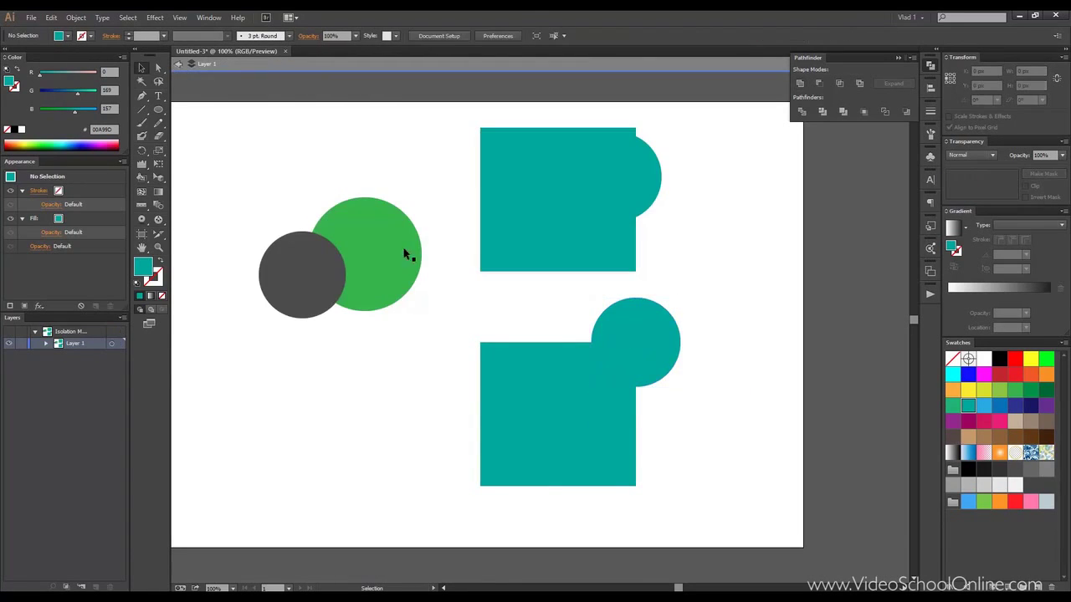
mouse_move(631, 347)
left_mouse_down()
mouse_move(706, 356)
mouse_move(640, 360)
left_mouse_up()
right_click(639, 360)
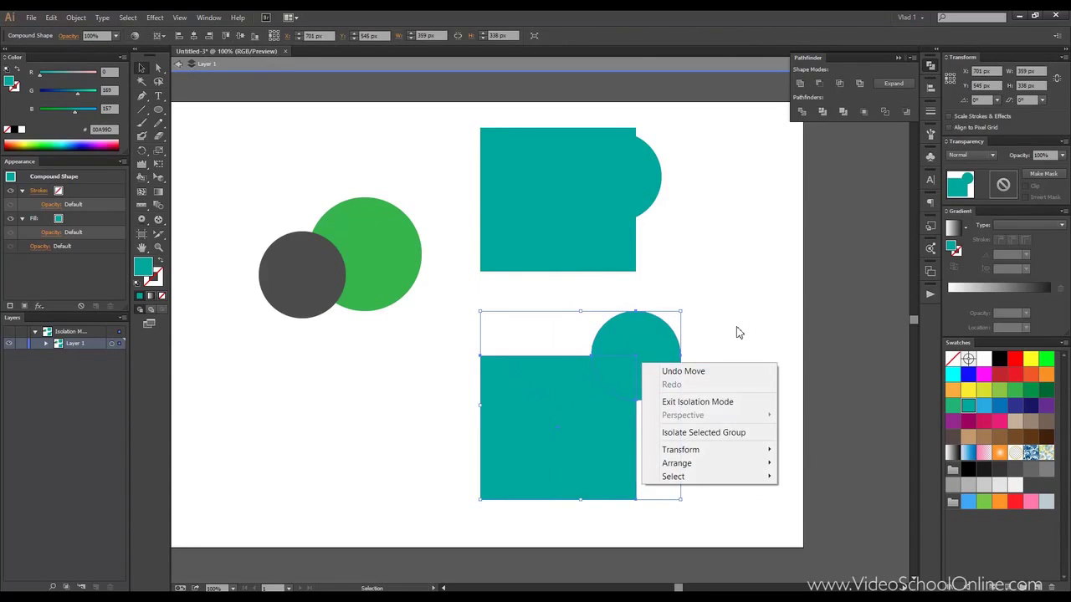
left_click(736, 332)
left_click(659, 332)
left_click(645, 308)
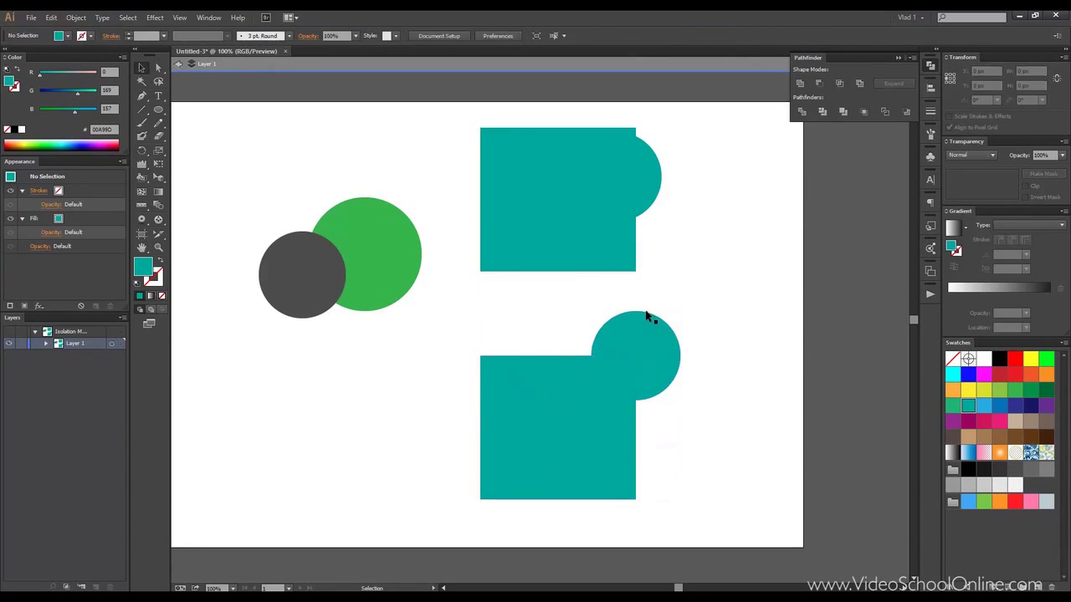
left_click(179, 65)
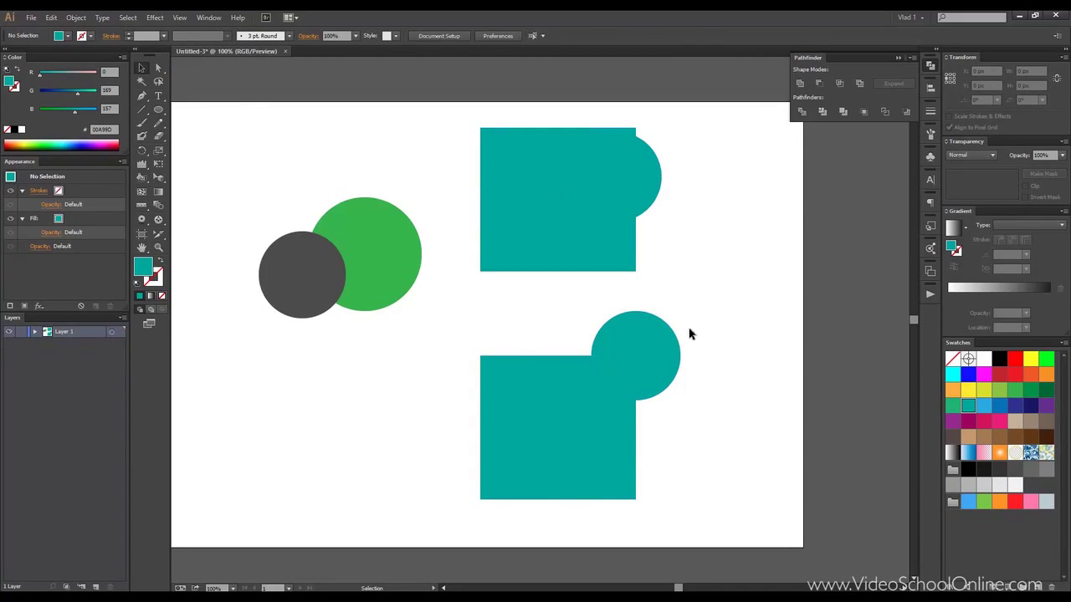
- Delete both teal shapes, leaving only the green and dark-grey circles
mouse_move(468, 106)
left_mouse_down()
mouse_move(657, 411)
mouse_move(691, 514)
left_mouse_up()
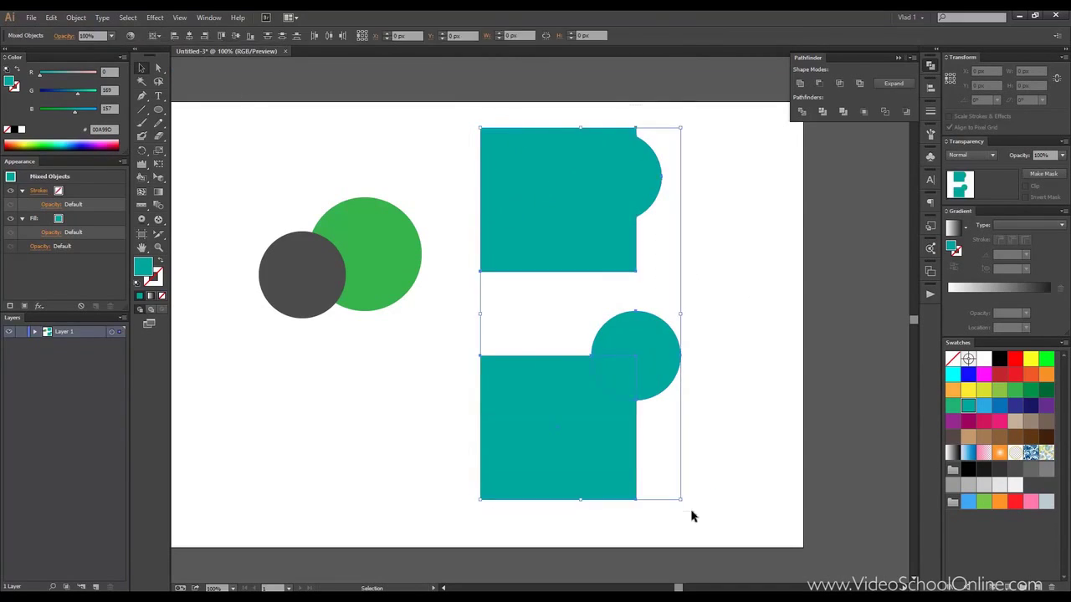
left_click(739, 410)
left_click(596, 363)
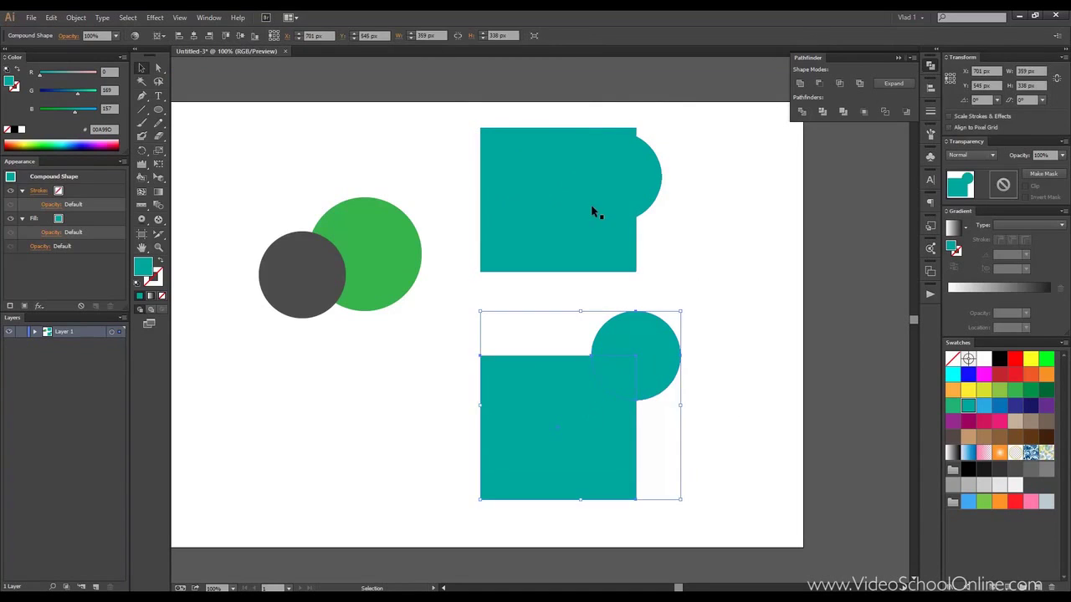
key("Delete")
left_click(587, 205)
key("Delete")
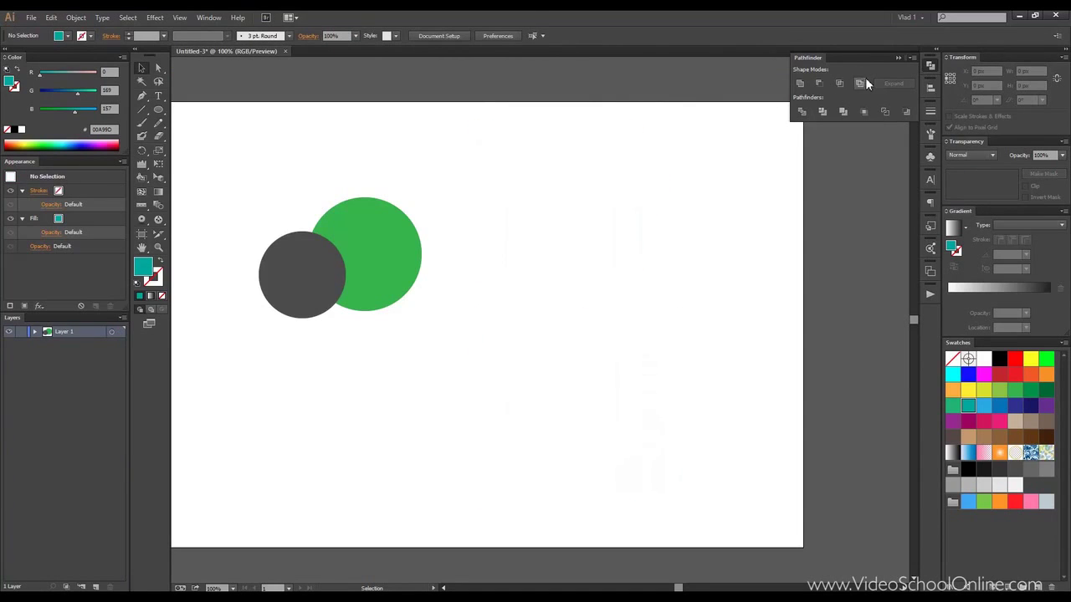
- Copy the grey-and-green circle pair below, zoom in, and undo a trial Minus Front
key("ctrl+0")
mouse_move(397, 208)
left_mouse_down()
mouse_move(552, 285)
mouse_move(504, 428)
mouse_move(504, 493)
left_mouse_up()
left_click_drag(349, 175, 563, 253)
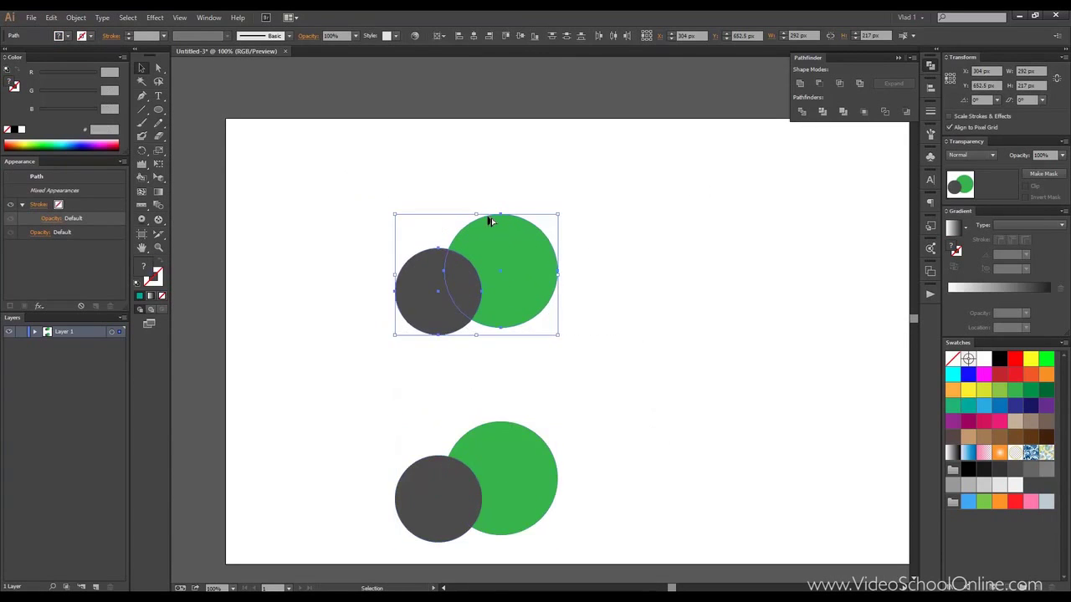
key("ctrl+equal")
key("ctrl+equal")
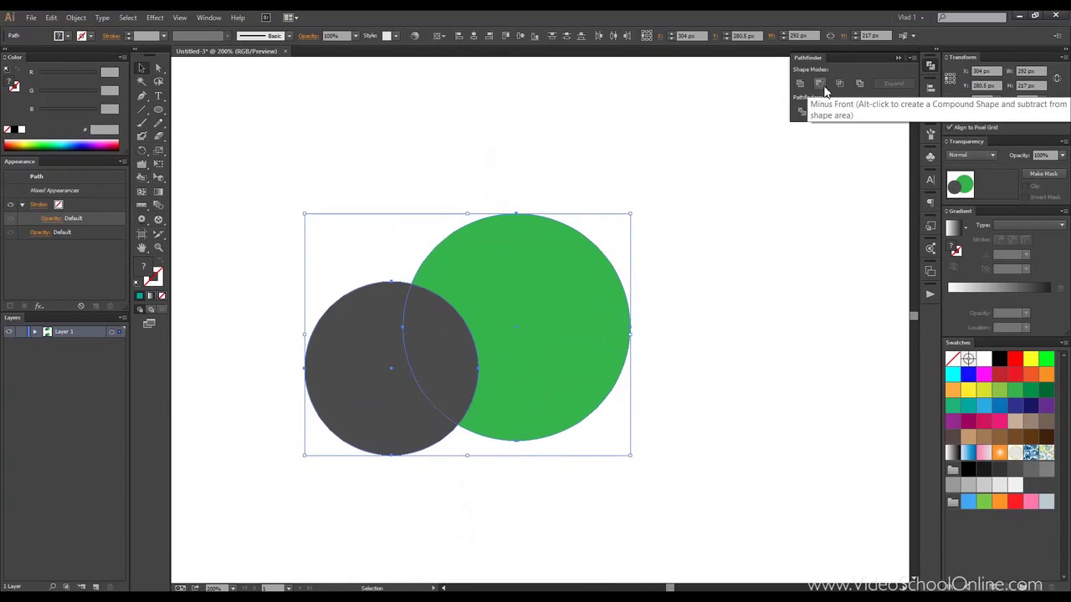
left_click(823, 85)
key("ctrl+z")
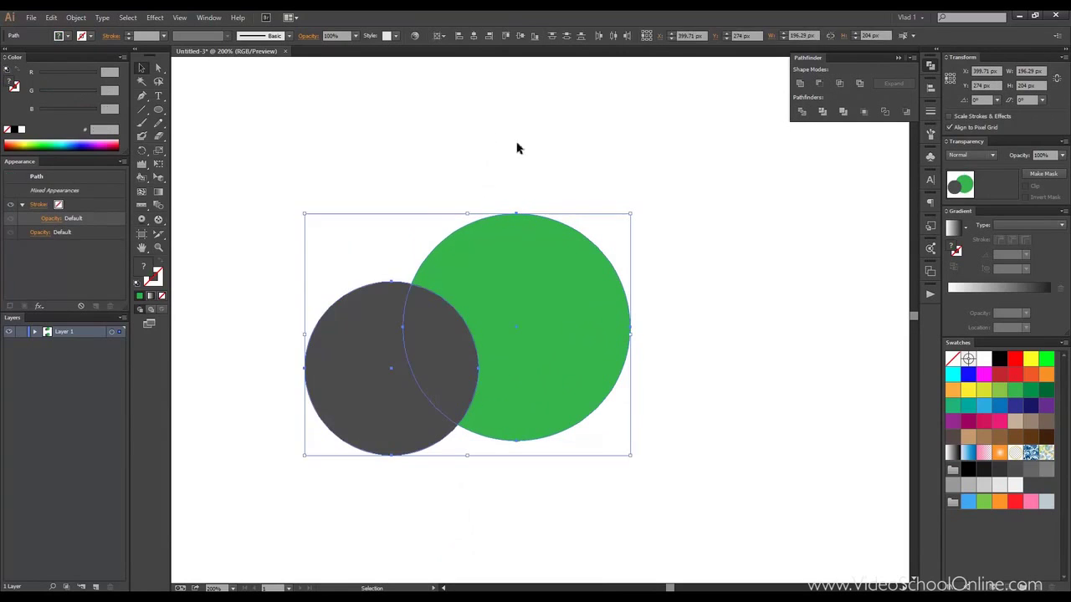
- Change the grey circle's stacking order and inspect the individual paths in Layer 1
left_click(517, 148)
left_click(378, 352)
right_click(404, 328)
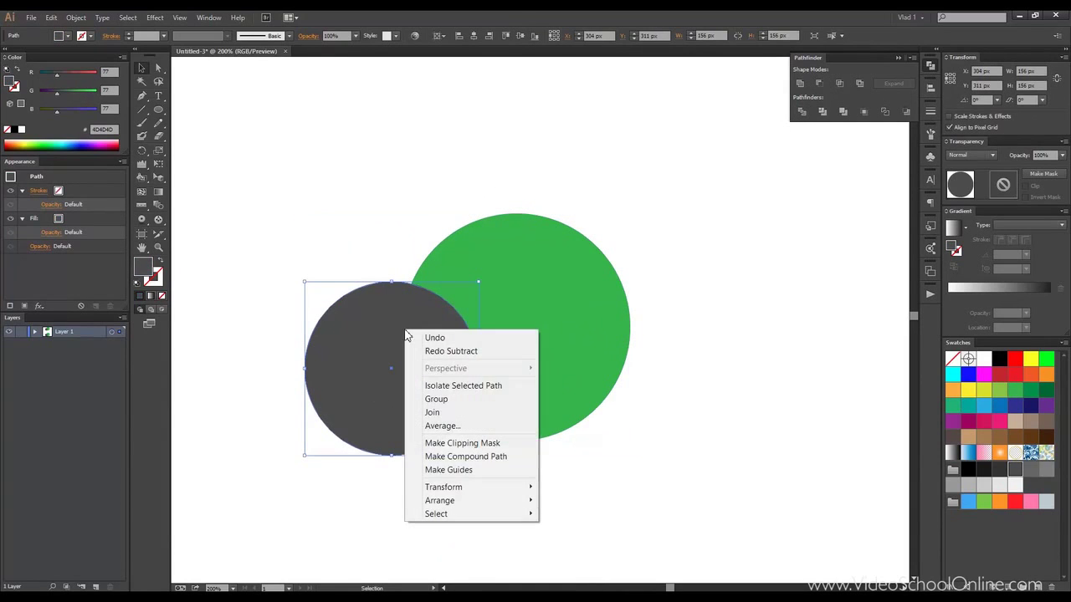
mouse_move(439, 500)
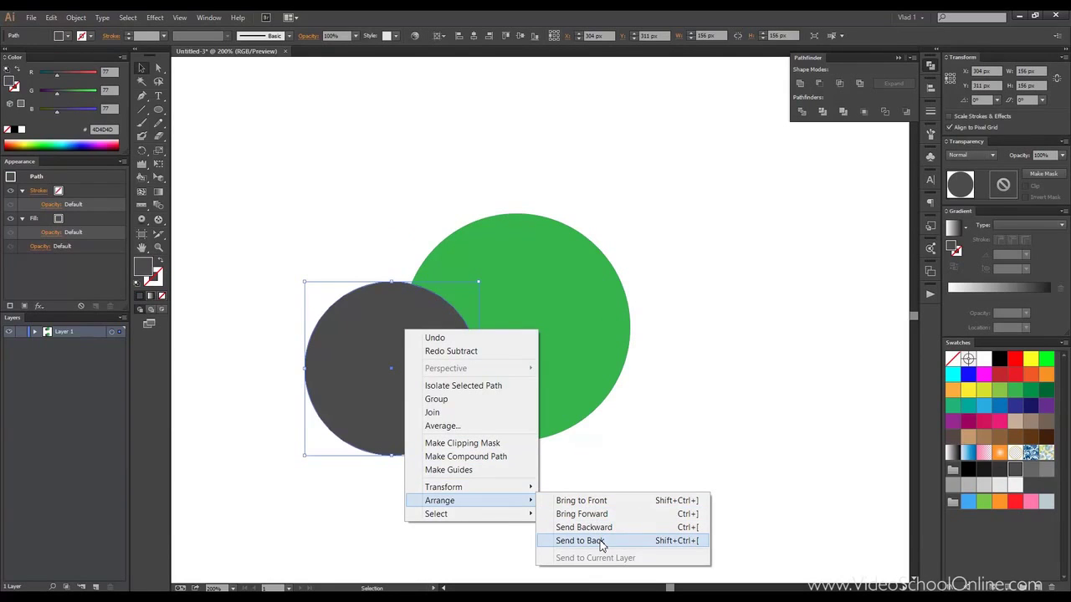
left_click(614, 515)
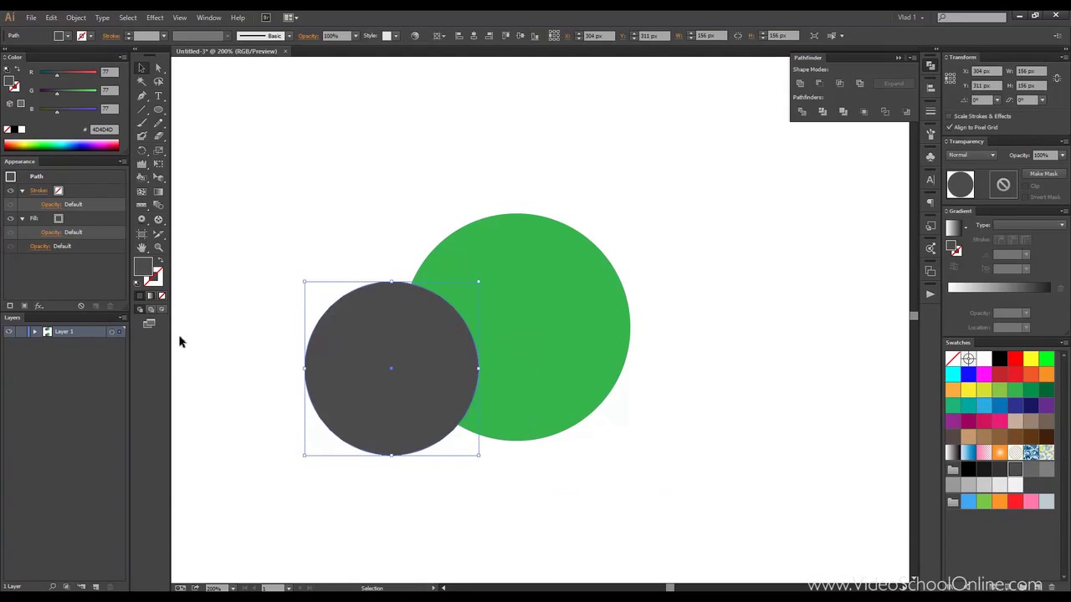
left_click(35, 332)
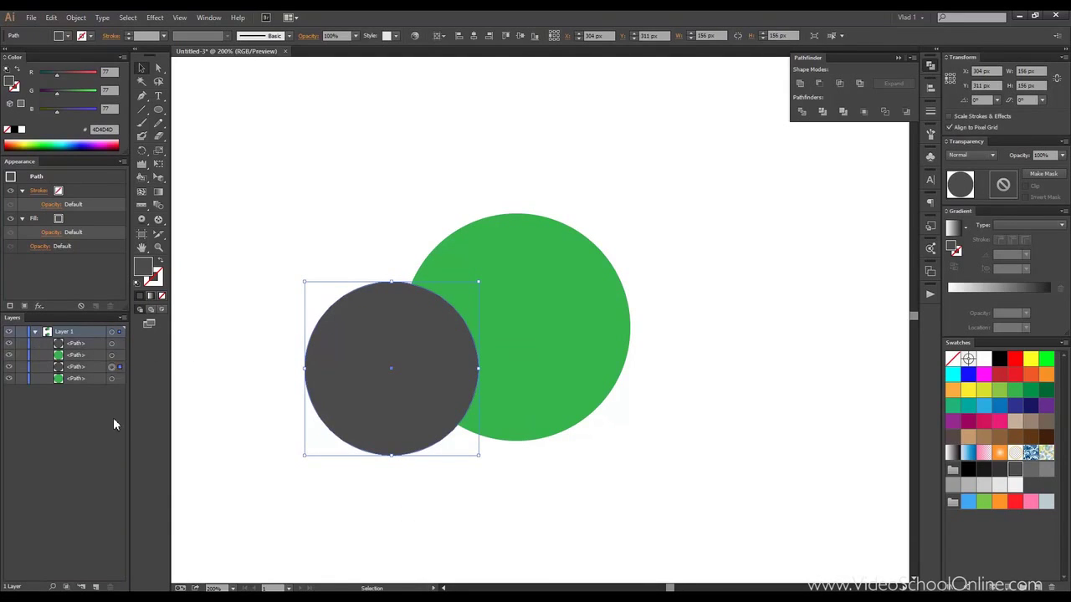
left_click(75, 371)
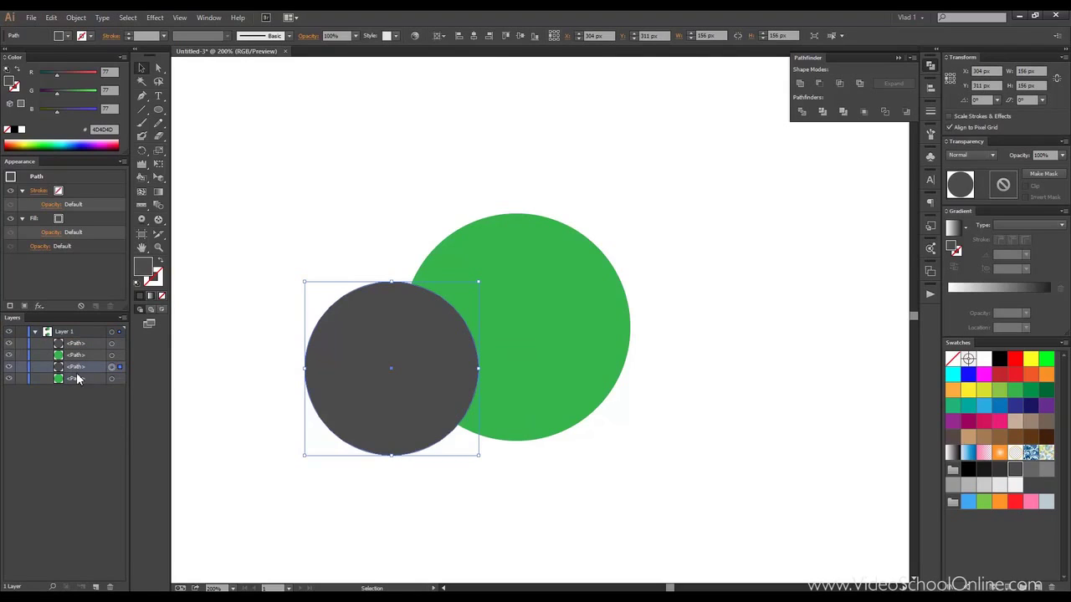
left_click(77, 343)
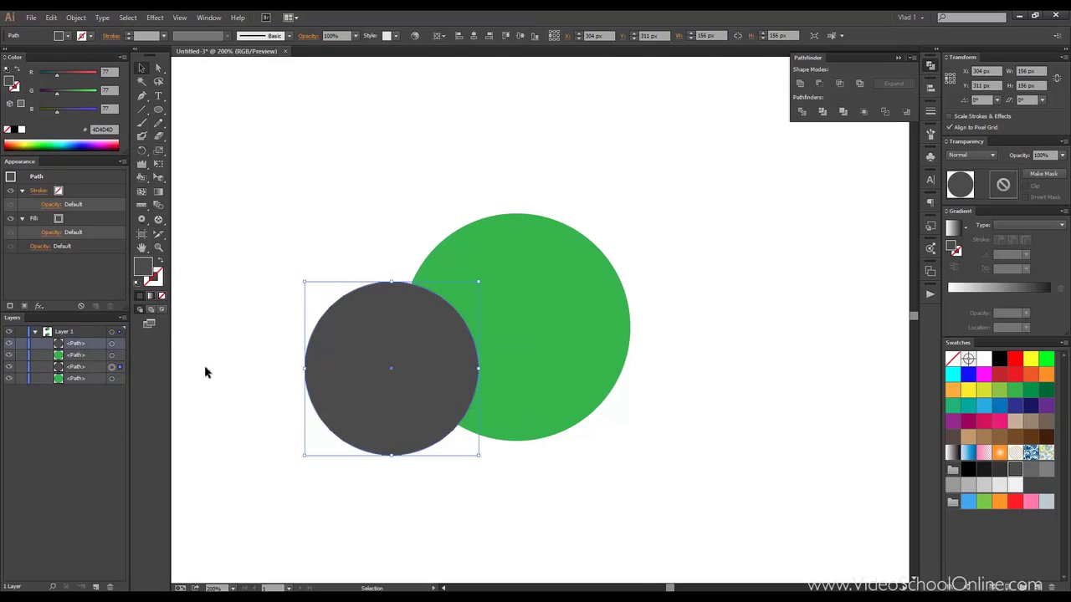
- Subtract the grey circle from the green one, shift the crescent, then undo both
left_click_drag(256, 230, 634, 462)
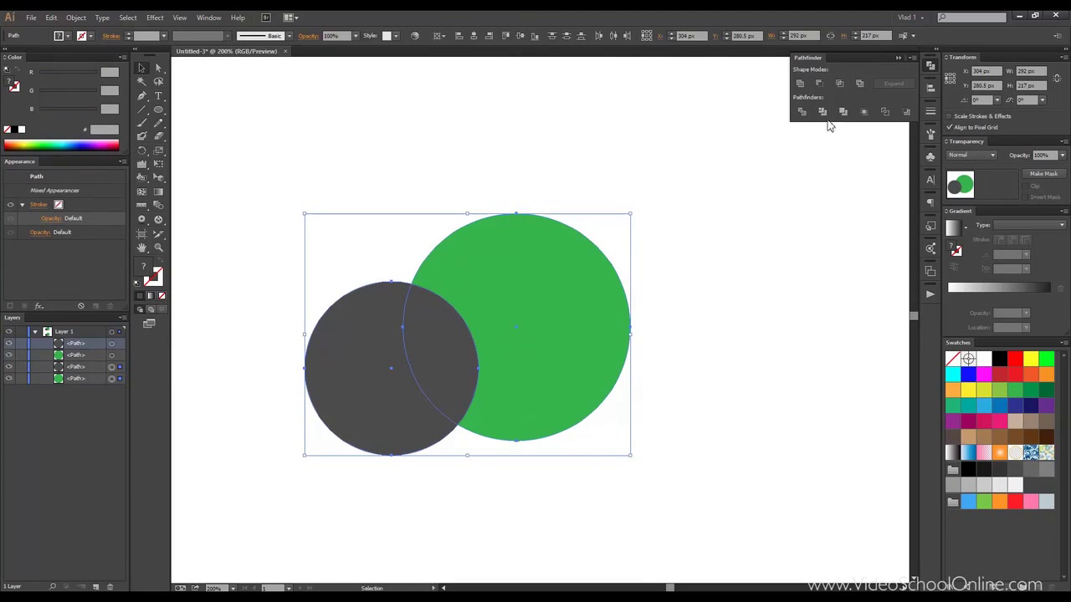
left_click(818, 84)
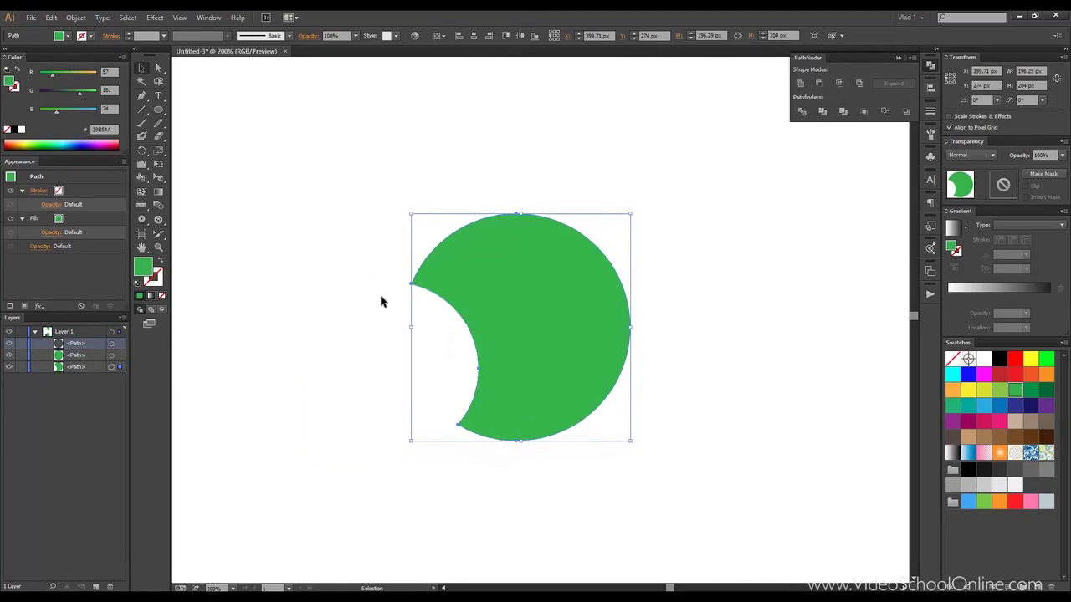
left_click_drag(474, 351, 489, 407)
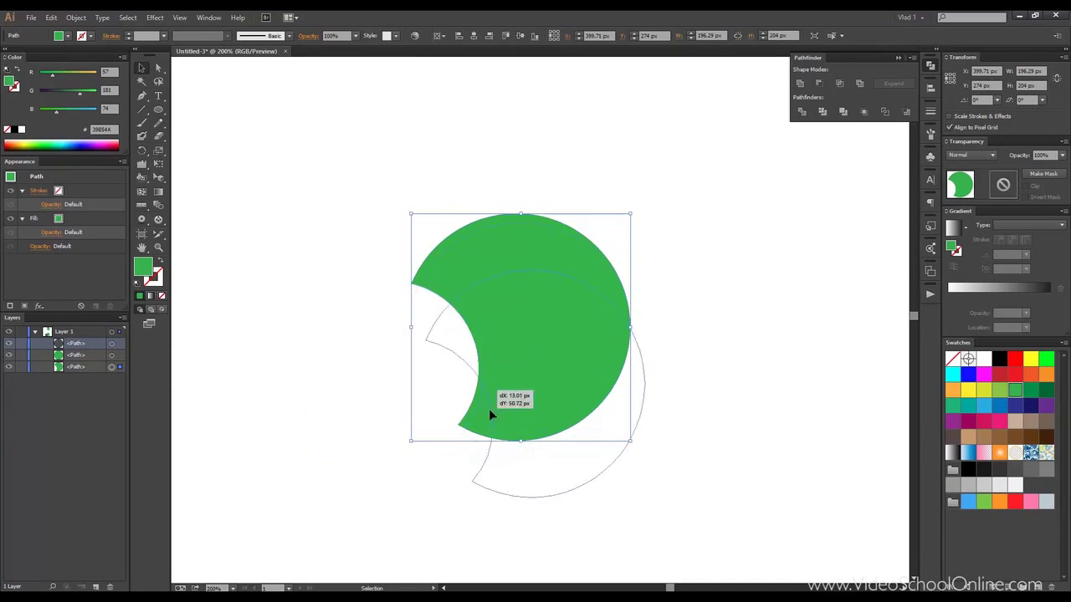
key("ctrl+z")
key("ctrl+z")
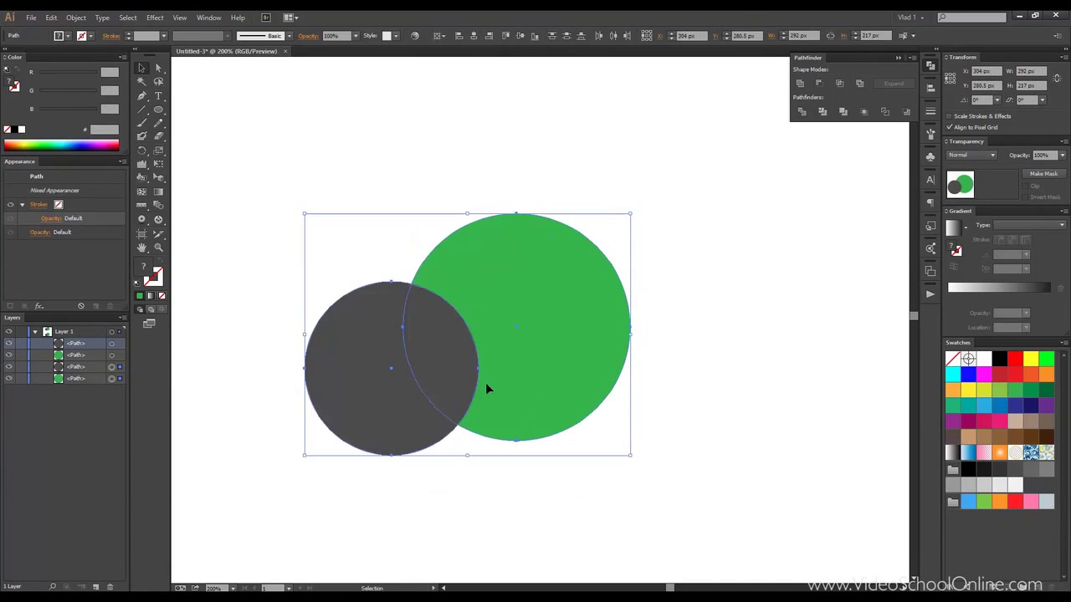
left_click(906, 112)
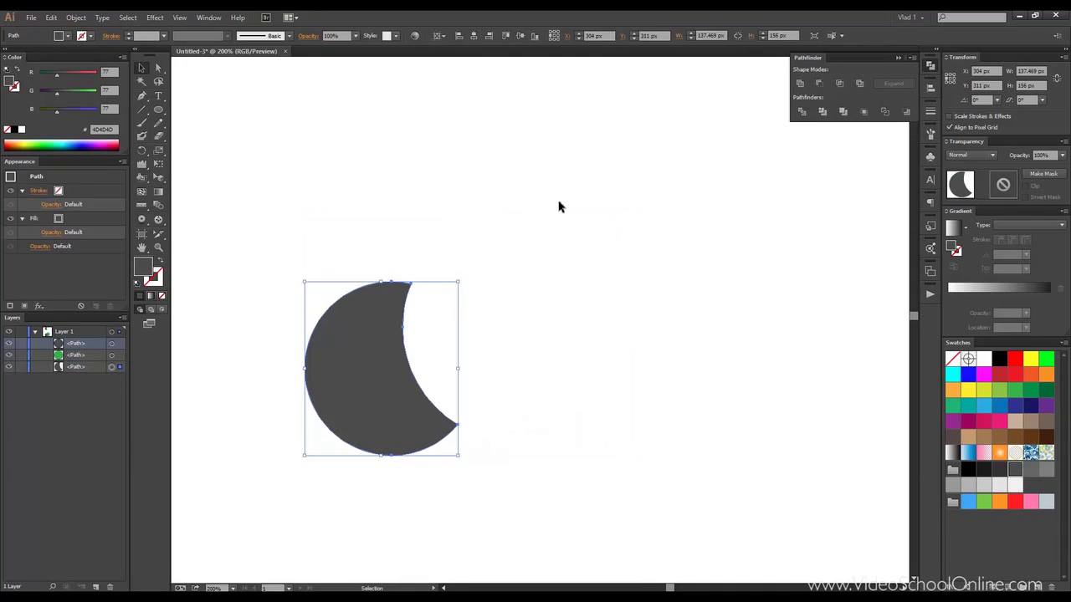
key("ctrl+z")
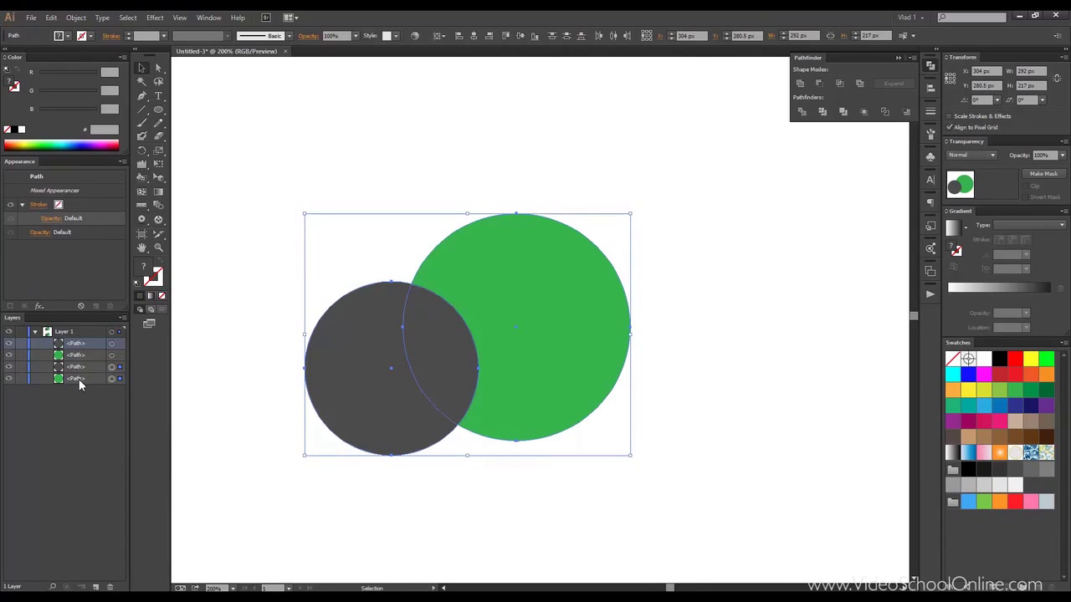
left_click(352, 159)
left_click_drag(346, 179, 630, 452)
left_click(840, 85)
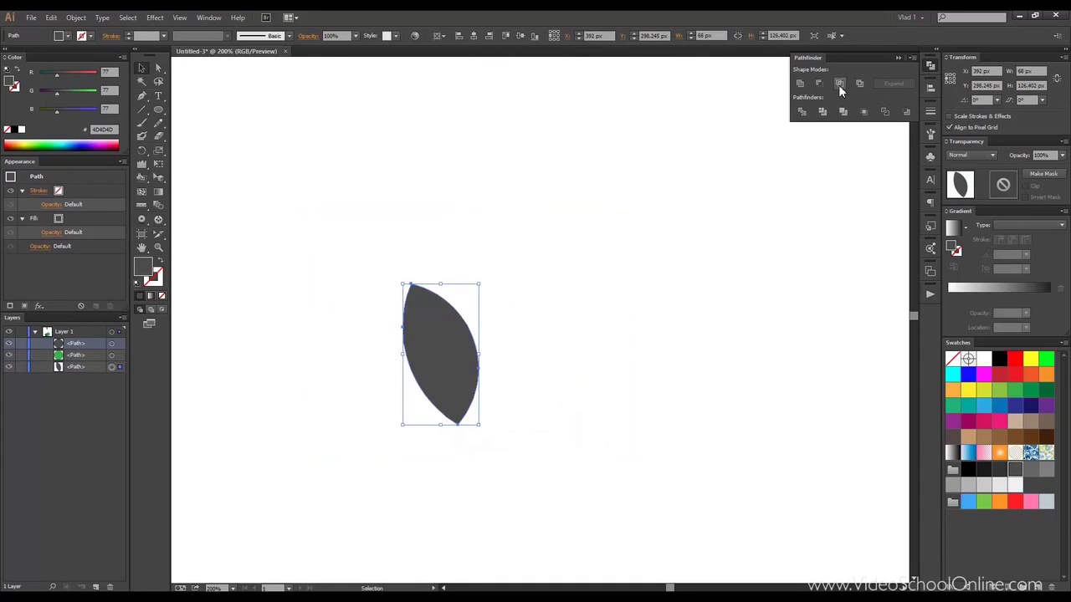
key("ctrl+z")
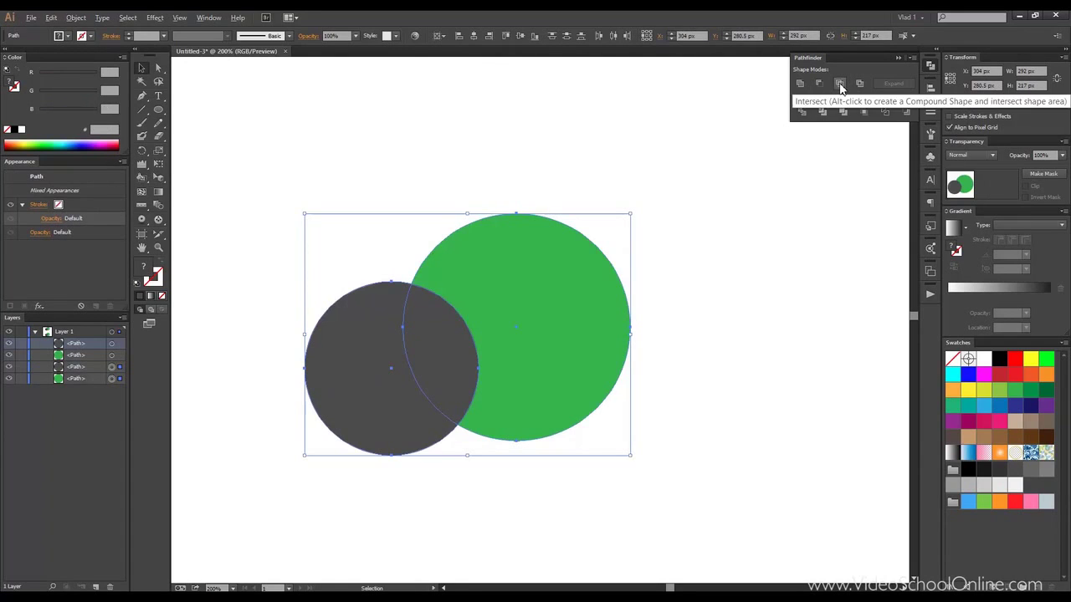
left_click(841, 85)
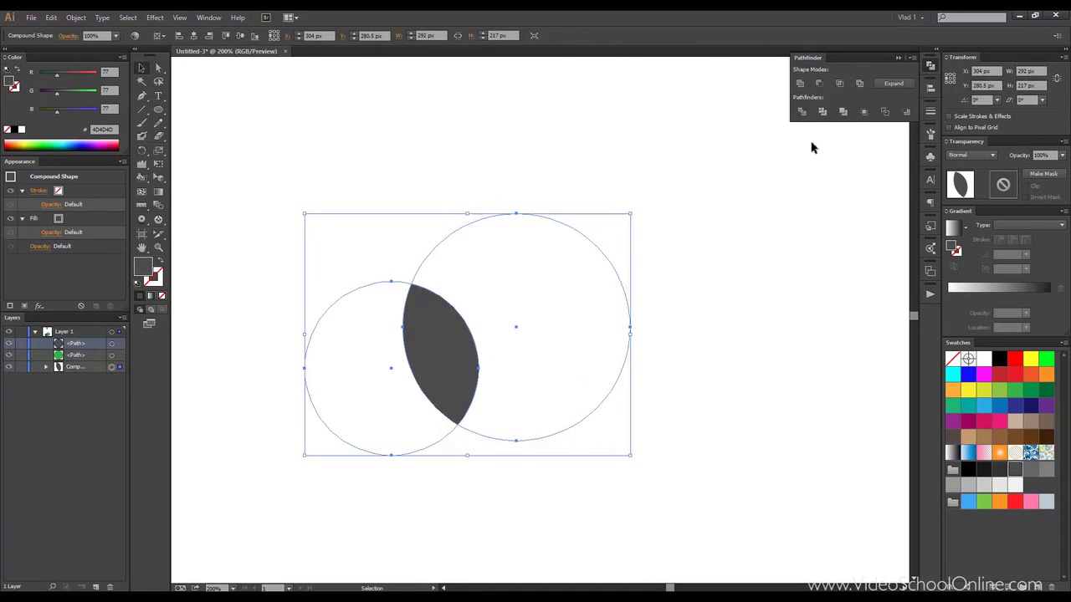
left_click(888, 83)
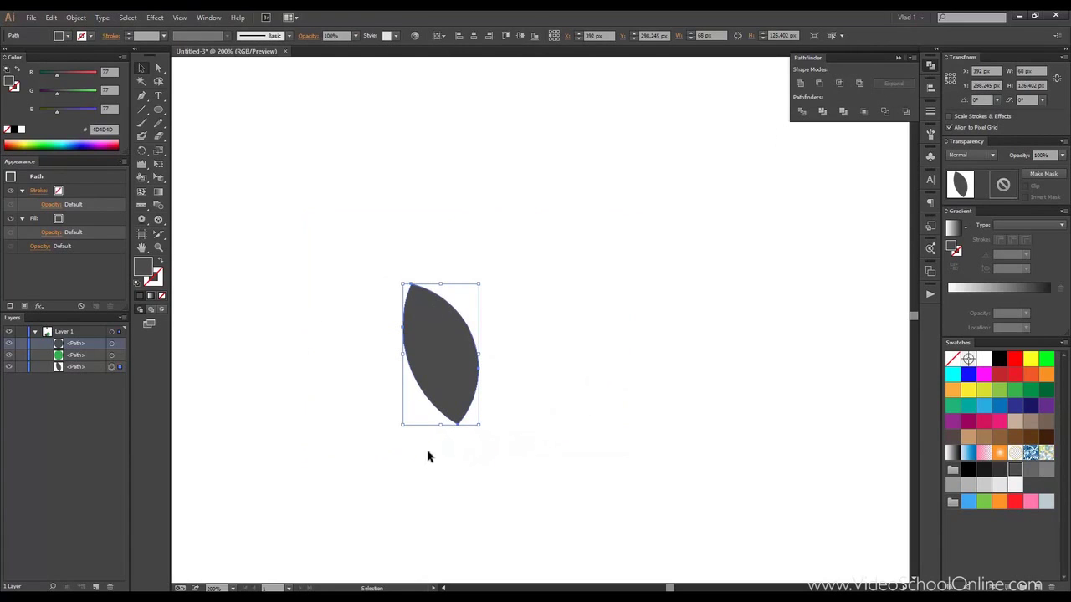
key("ctrl+z")
key("ctrl+z")
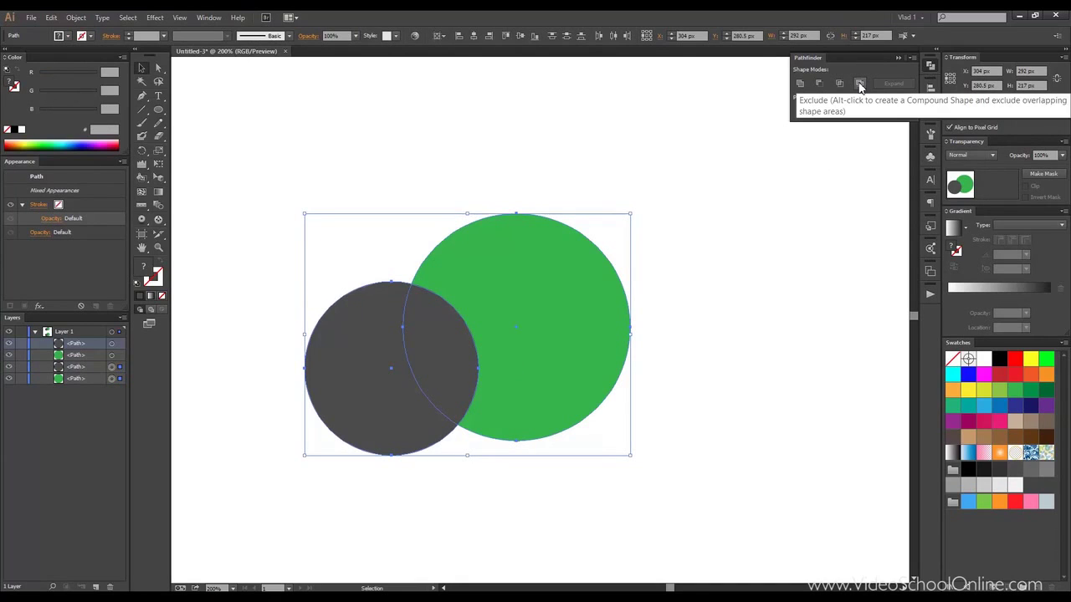
left_click(859, 84)
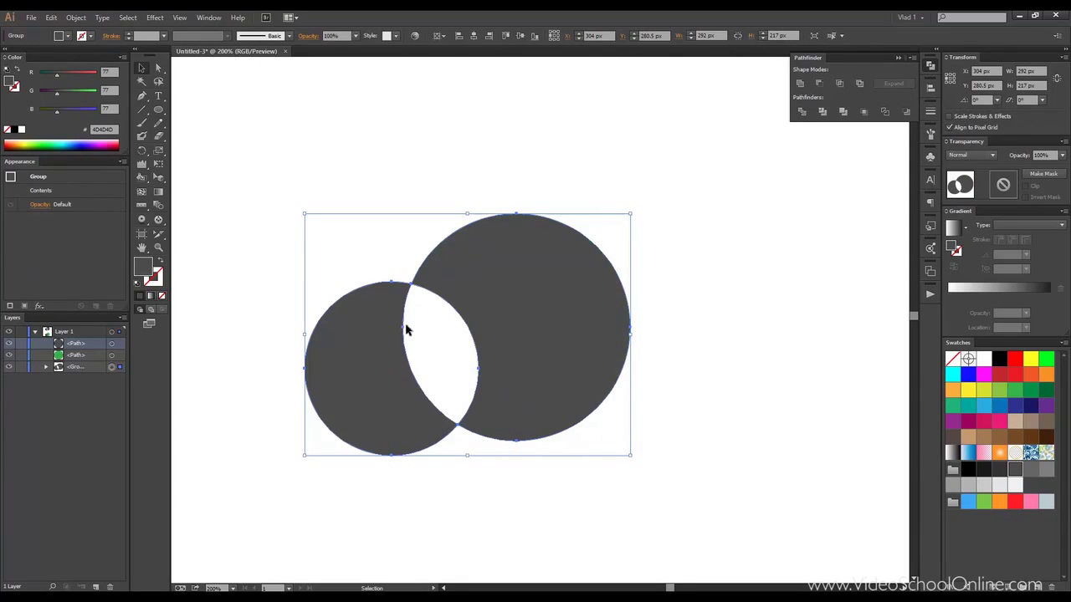
left_click(354, 209)
key("ctrl+z")
left_click(344, 223)
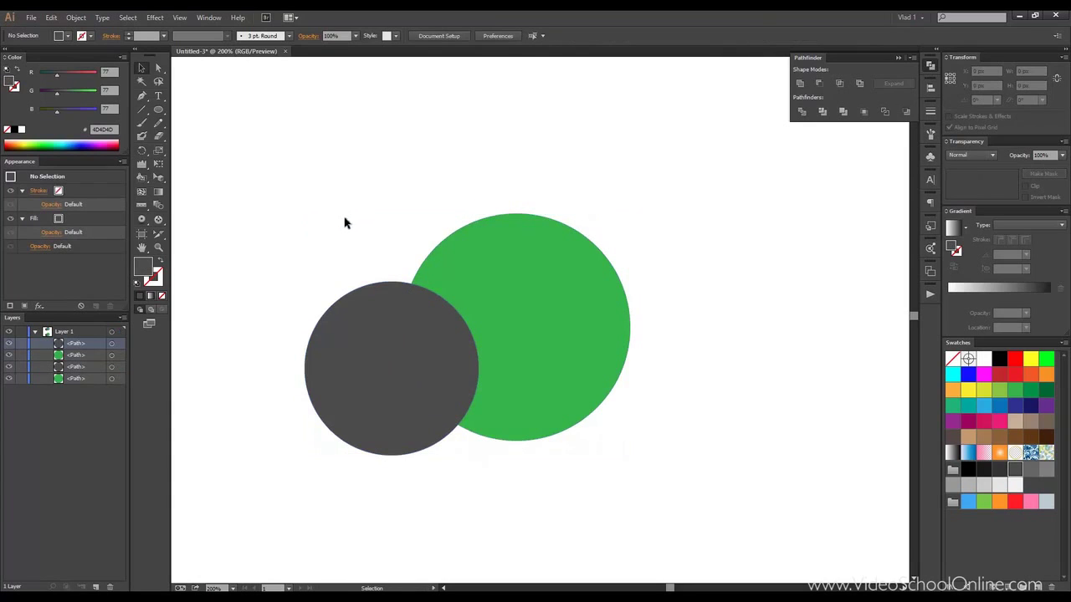
- Centre the view, select both overlapping circles, and apply Pathfinder Divide
left_click_drag(379, 186, 398, 184)
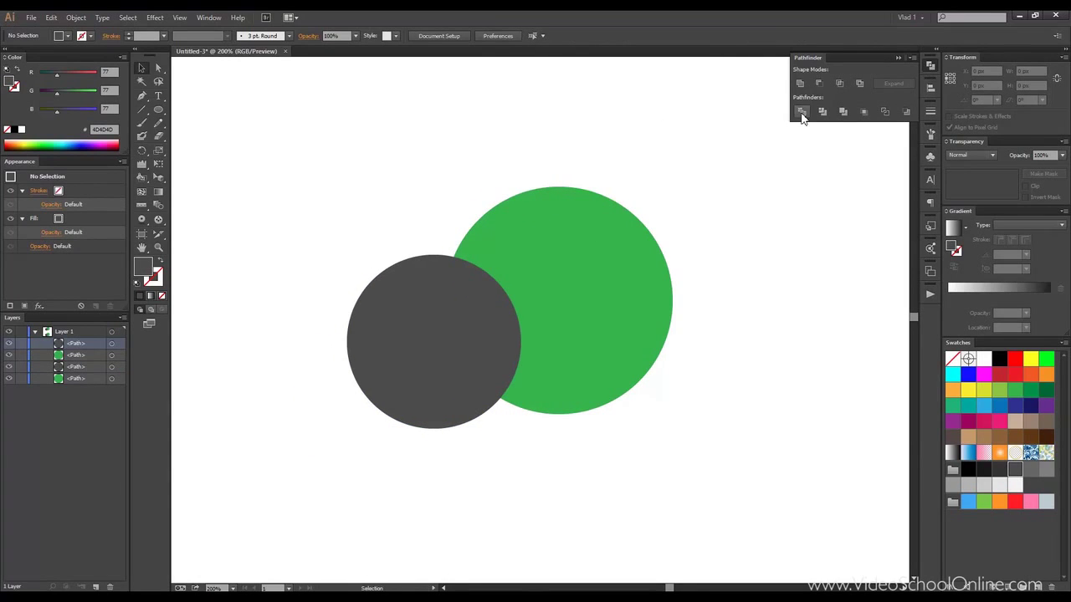
left_click_drag(336, 174, 731, 418)
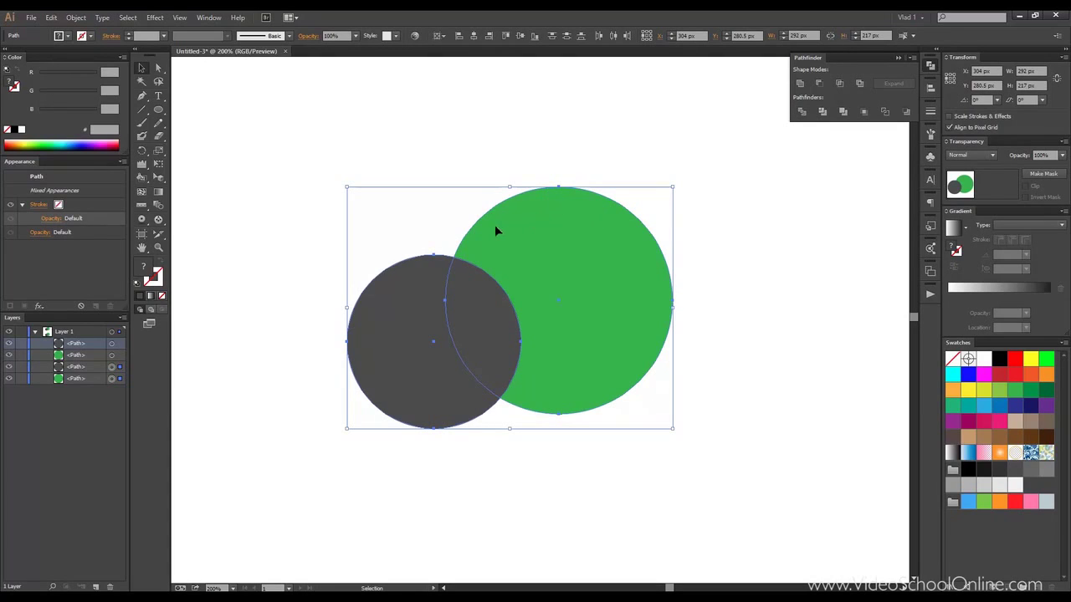
left_click(802, 113)
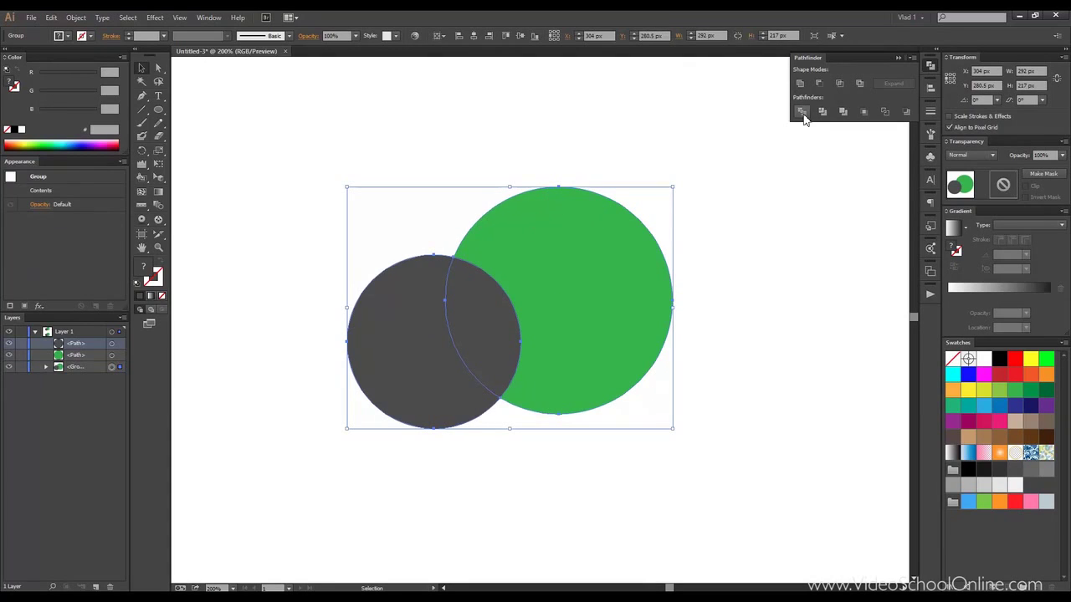
- Ungroup the divided pieces and drag the grey crescent, lens and green crescent apart
right_click(427, 300)
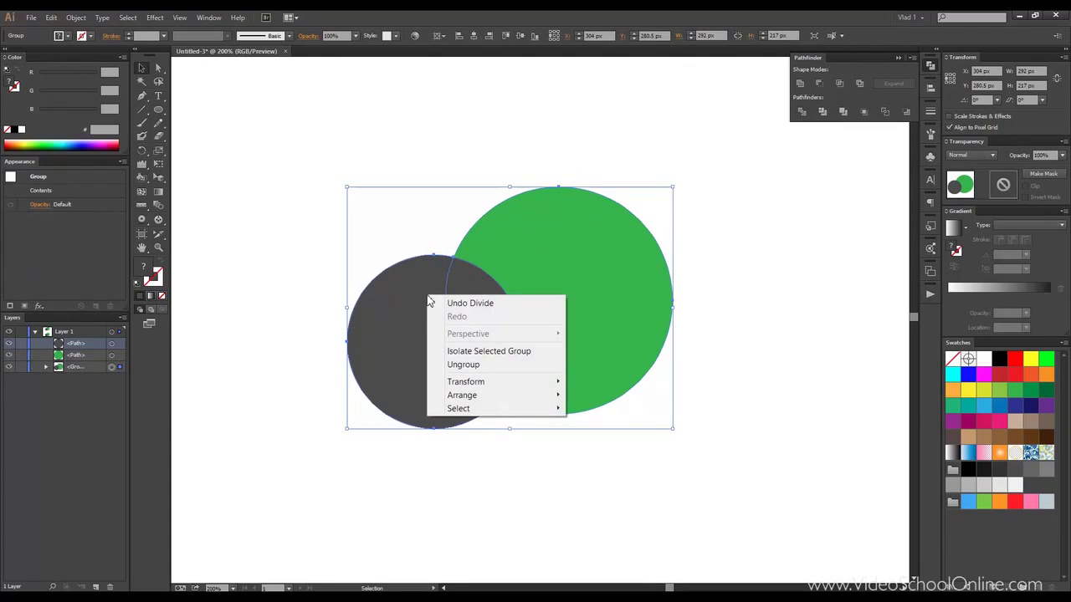
left_click(463, 364)
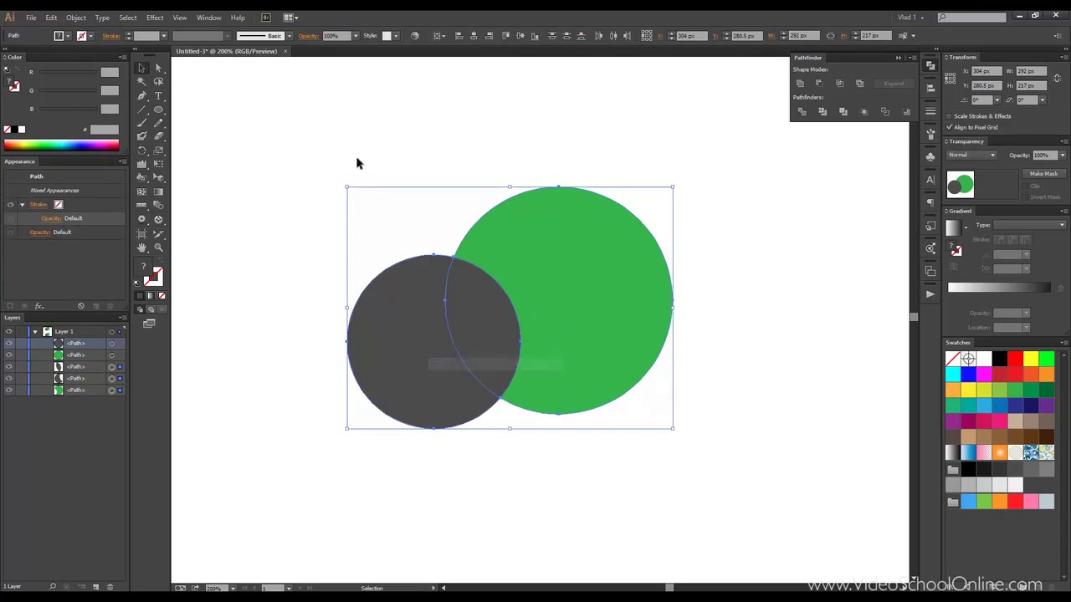
left_click(368, 180)
left_click_drag(397, 311, 331, 349)
mouse_move(486, 292)
left_mouse_down()
mouse_move(351, 198)
mouse_move(351, 161)
left_mouse_up()
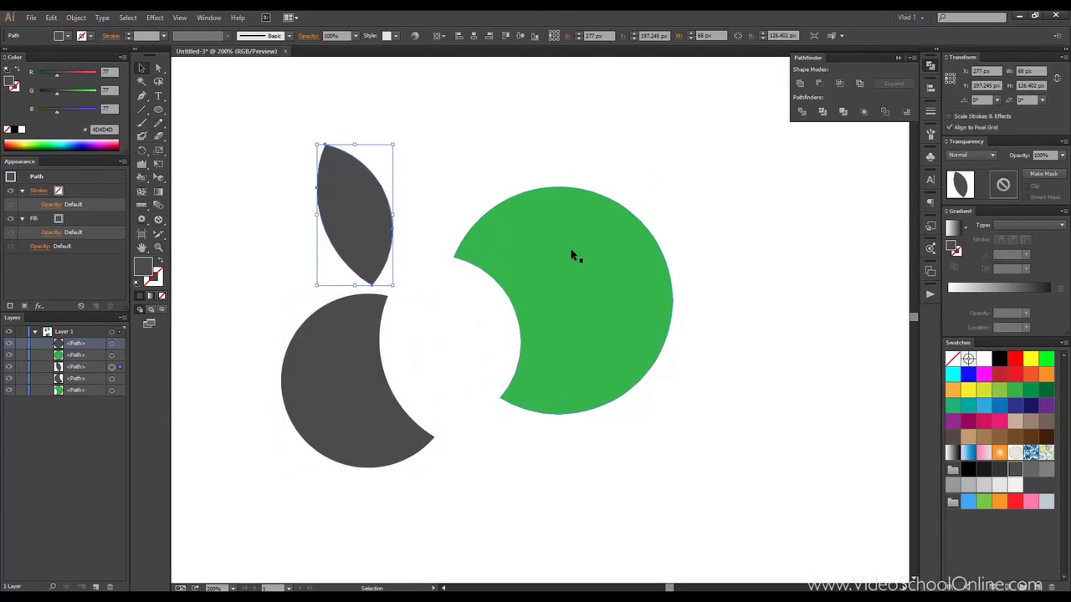
left_click_drag(562, 334, 622, 250)
left_click(528, 365)
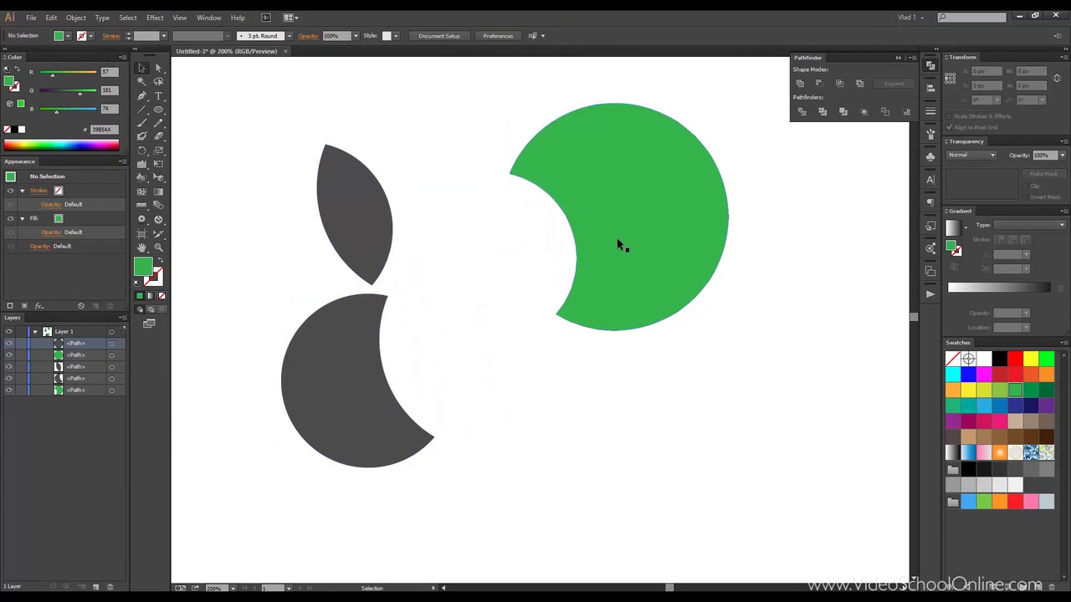
- Reframe the view and drag the leaf piece back toward the grey crescent
scroll(447, 341, "down", 2)
scroll(447, 342, "down", 1)
scroll(413, 345, "up", 3)
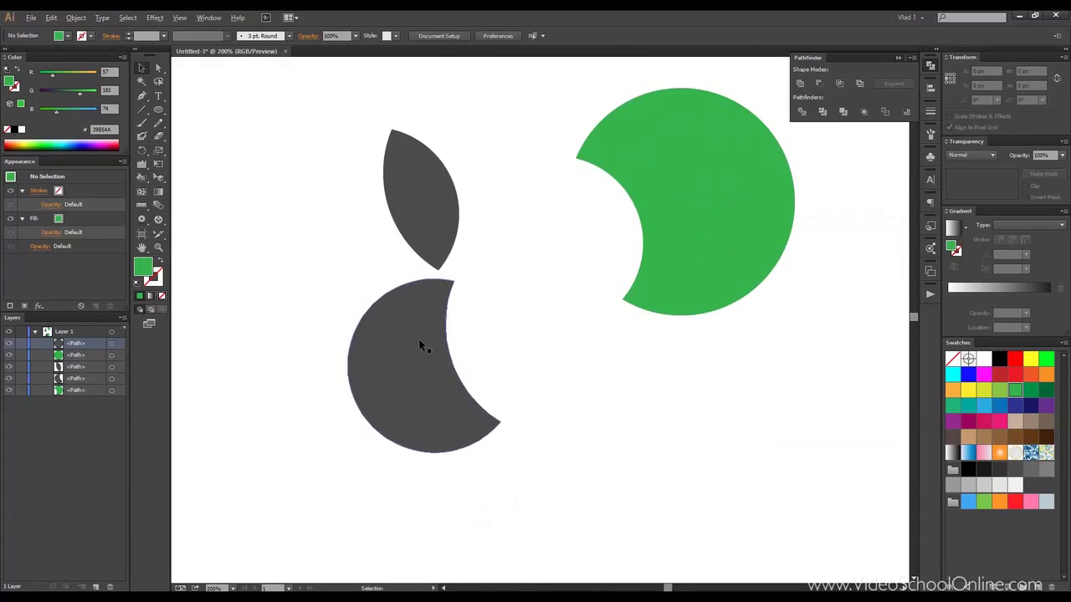
scroll(420, 346, "down", 2)
scroll(486, 313, "down", 1)
scroll(480, 297, "up", 2)
mouse_move(527, 302)
left_mouse_down()
mouse_move(437, 313)
mouse_move(502, 309)
left_mouse_up()
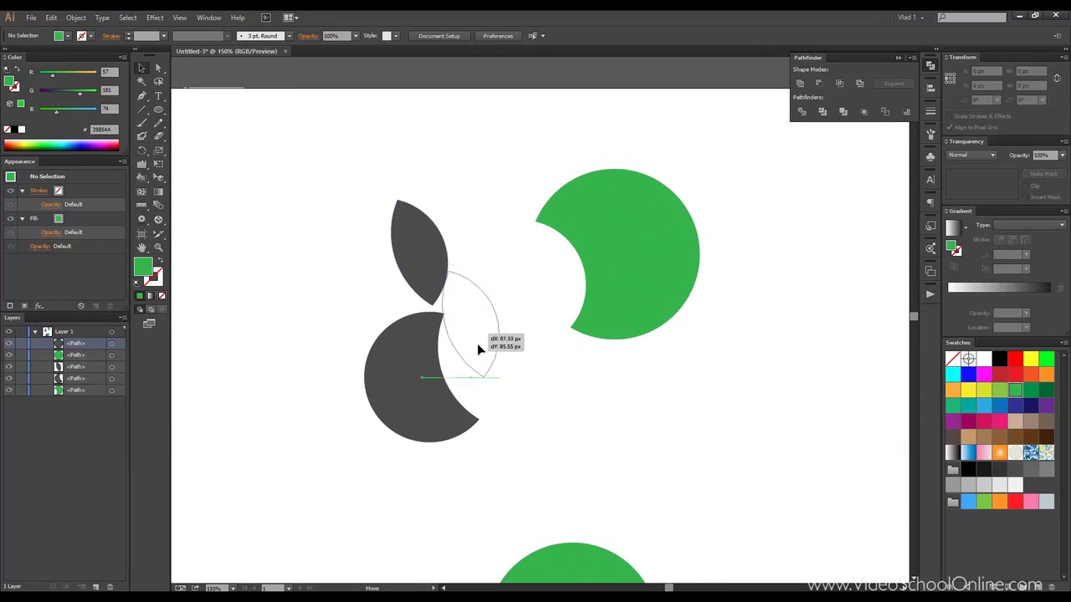
left_click_drag(425, 266, 480, 365)
- Undo back to the full grey and green circles and zoom in on them
key("ctrl+z")
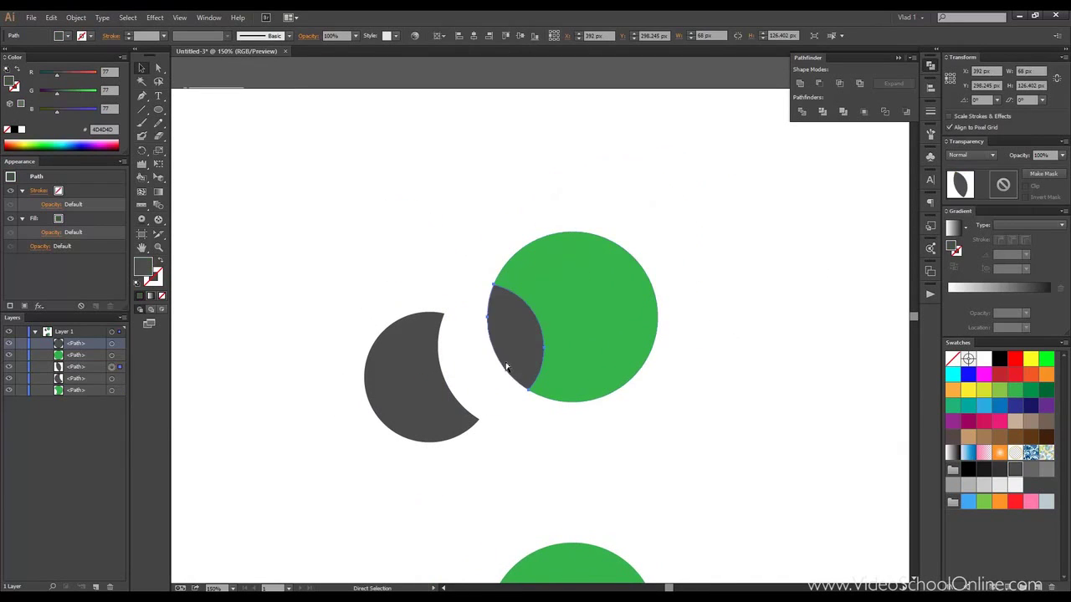
key("ctrl+z")
key("ctrl+z")
left_click_drag(463, 205, 463, 189)
scroll(414, 219, "up", 1)
left_click_drag(426, 232, 414, 175)
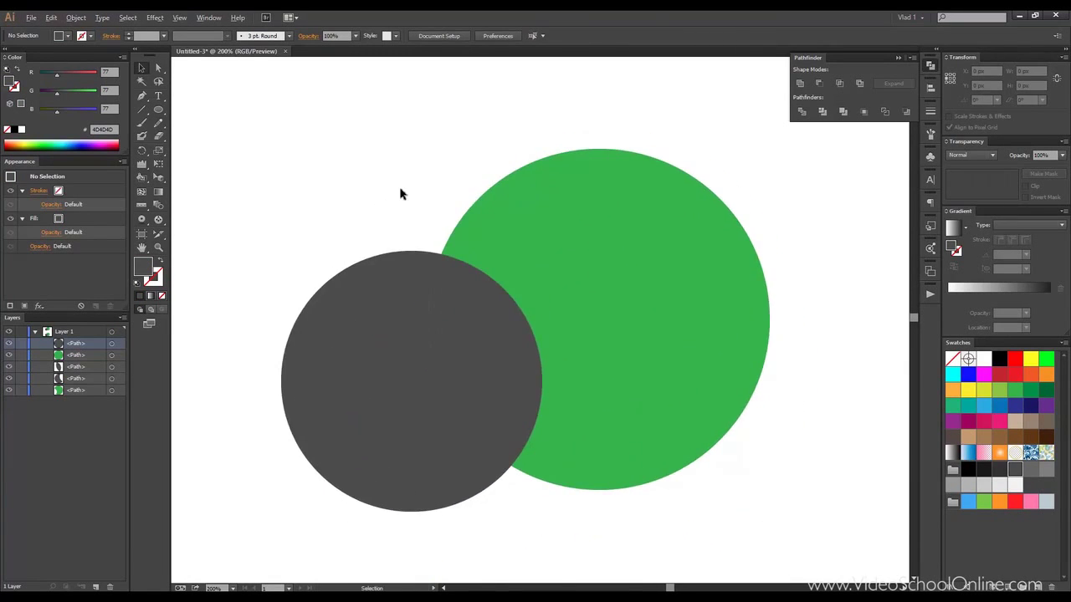
- Test-drag the grey and green circles aside, undoing each move so they stay overlapping
scroll(398, 191, "down", 1)
scroll(394, 215, "down", 2)
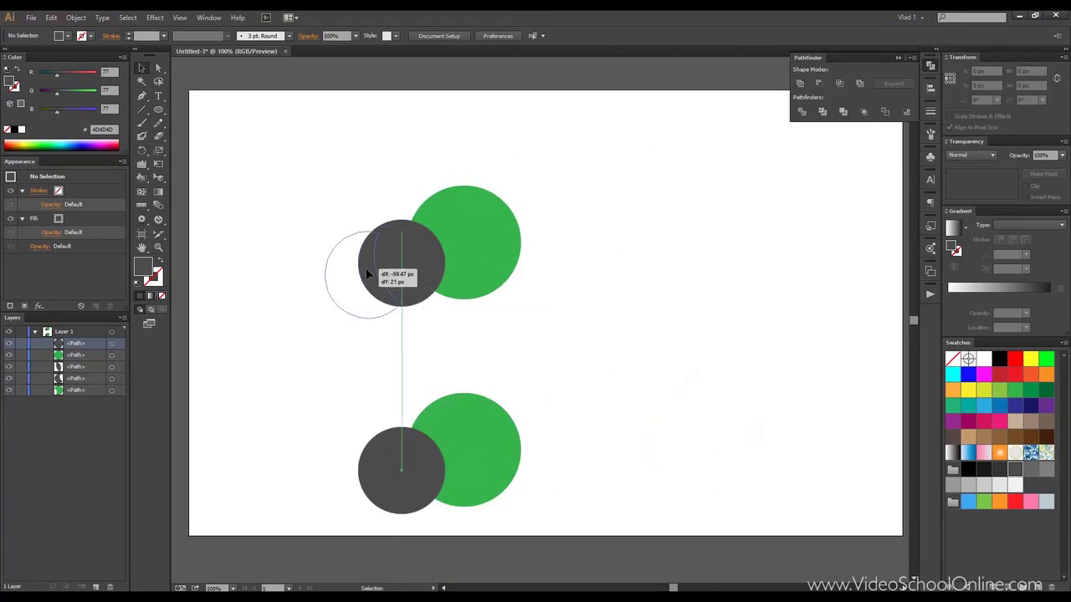
left_click_drag(401, 260, 380, 276)
key("ctrl+z")
left_click(450, 227, "shift")
left_click_drag(509, 237, 602, 237)
key("ctrl+z")
left_click_drag(497, 232, 583, 226)
key("ctrl+z")
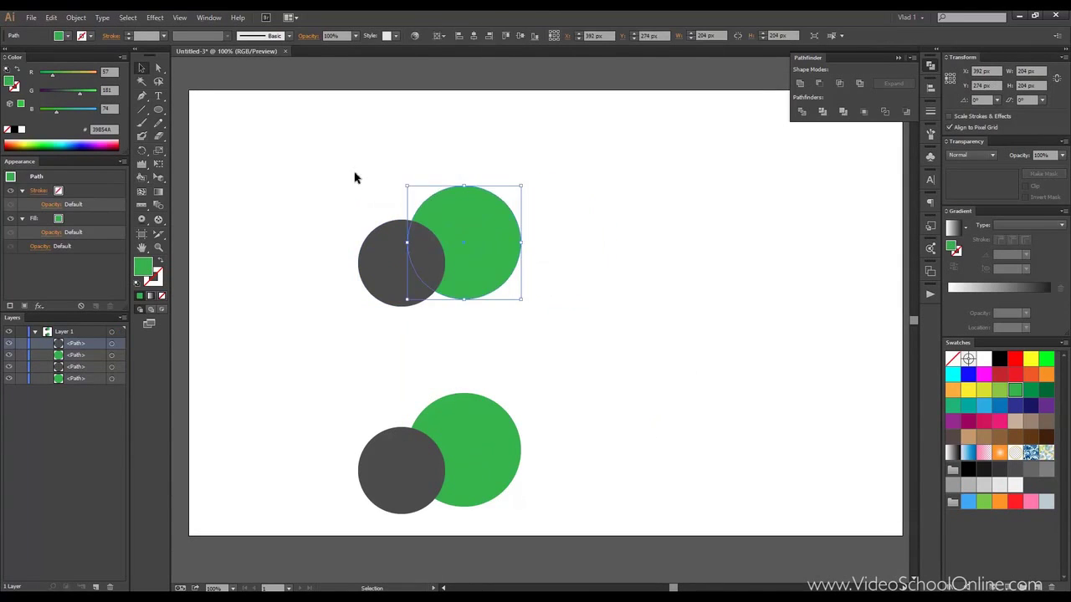
- Marquee-select both overlapping top circles and centre them in the view
scroll(353, 175, "up", 2)
mouse_move(356, 182)
left_mouse_down()
mouse_move(724, 390)
mouse_move(652, 373)
left_mouse_up()
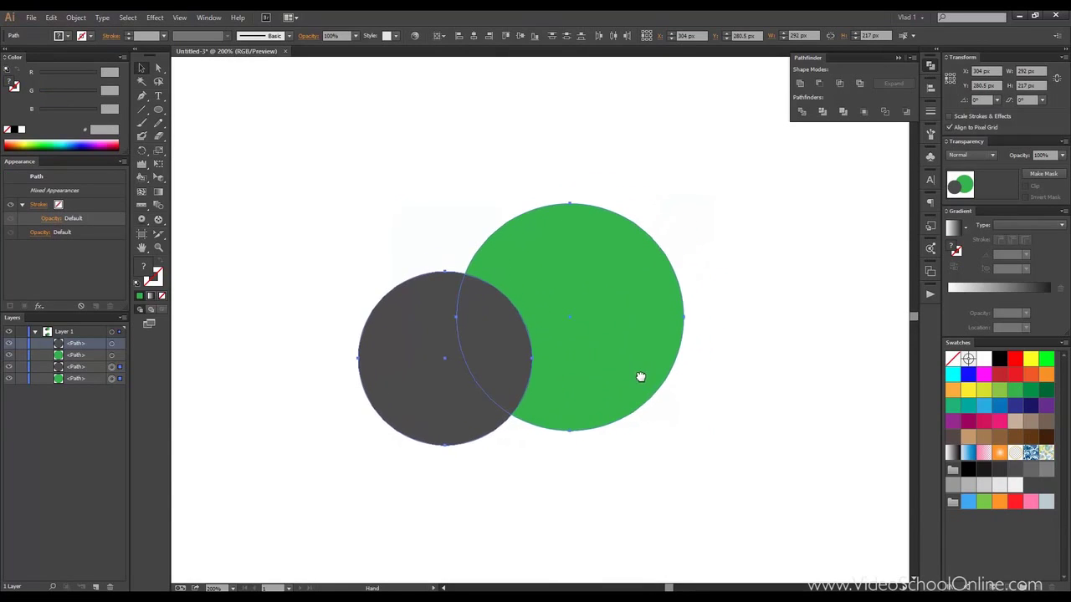
left_click_drag(652, 373, 647, 374)
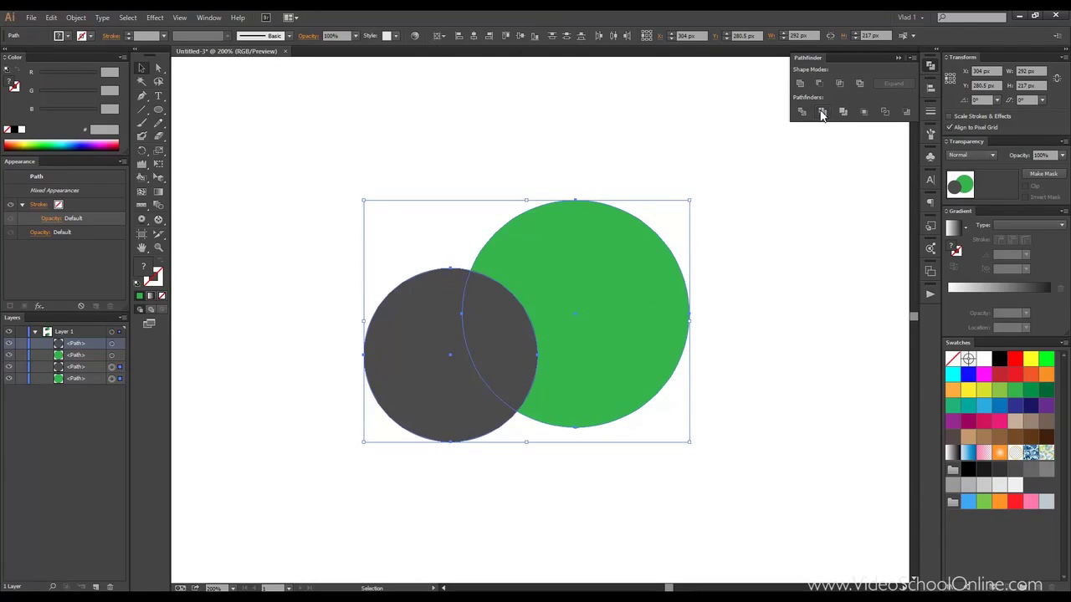
- Trim the overlapping top circles, test-moving the green piece and undoing the move
left_click(822, 116)
left_click_drag(580, 298, 661, 255)
key("ctrl+z")
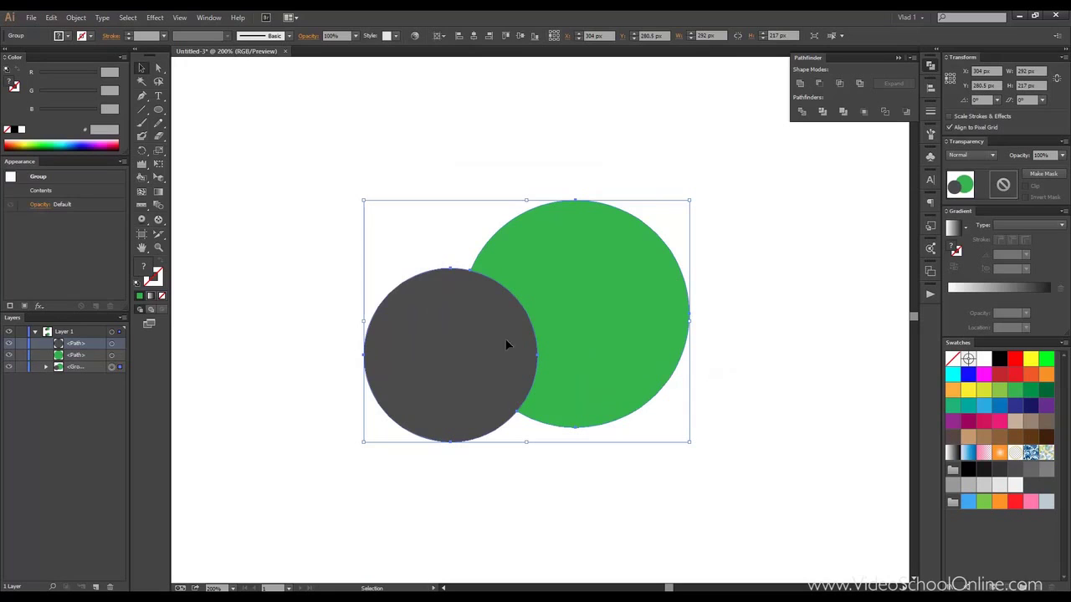
- Ungroup the trimmed result and check the green crescent behind the grey circle
left_click(443, 215)
right_click(535, 269)
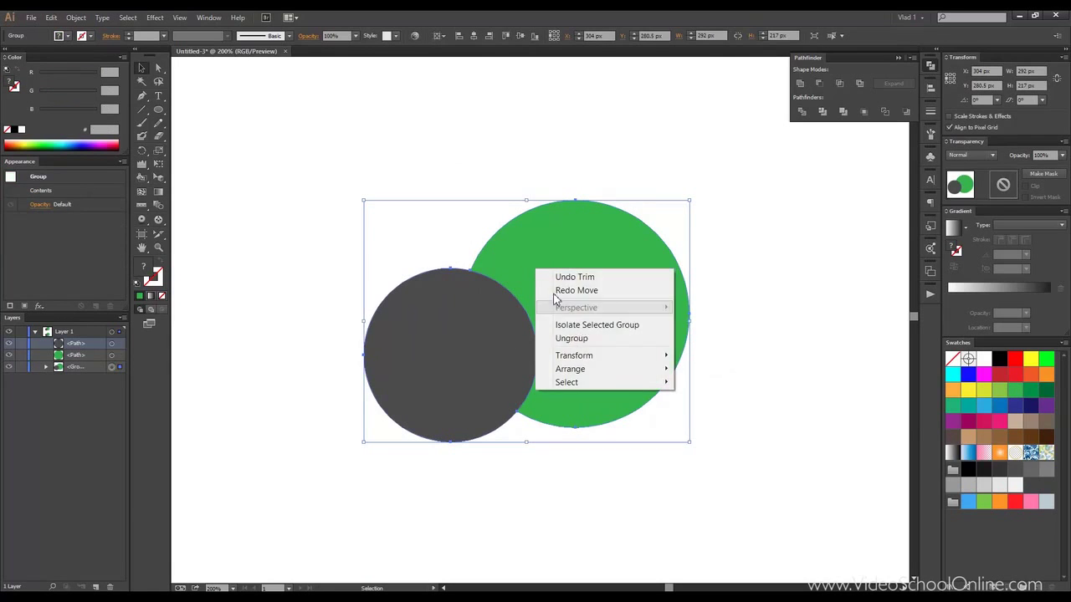
left_click(588, 343)
left_click_drag(402, 379, 315, 460)
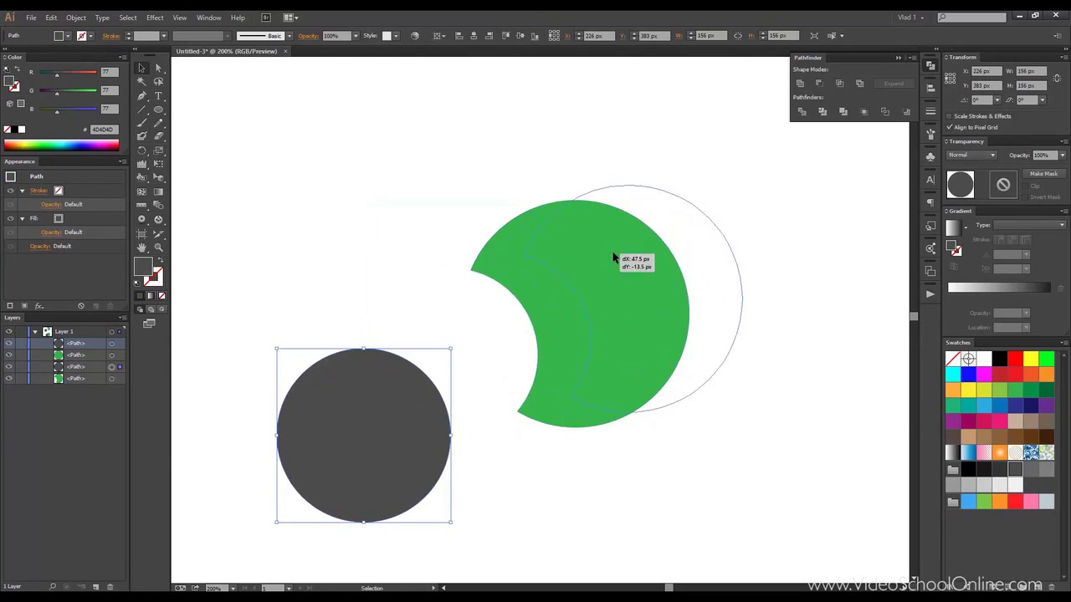
left_click(381, 388)
key("ctrl+z")
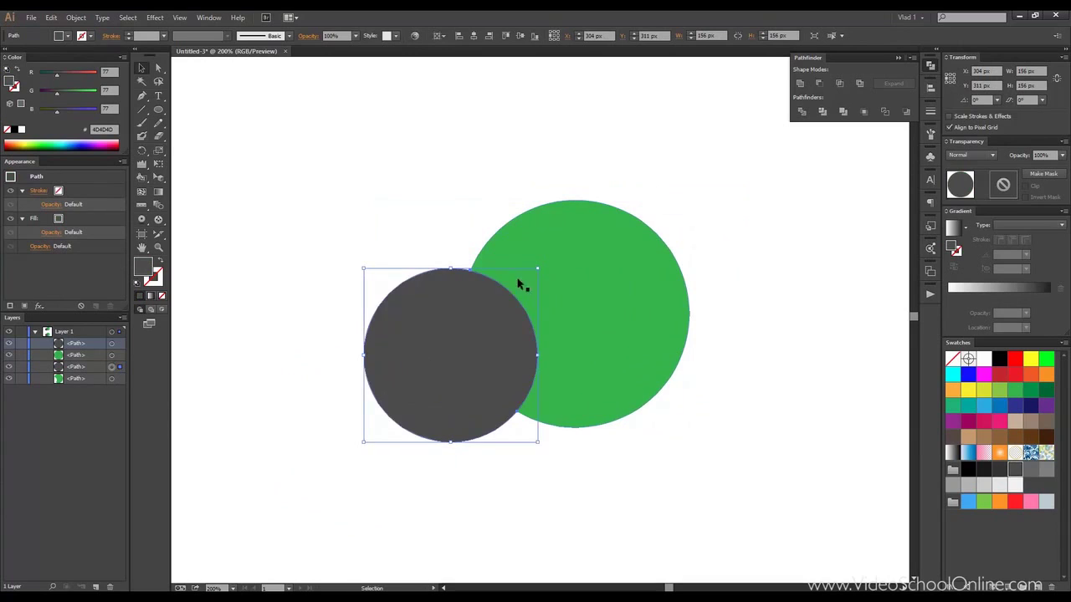
left_click(404, 184)
- Trim the lower grey and green circle pair and ungroup it into separate paths
left_click_drag(368, 181, 326, 170)
scroll(365, 399, "up", 3)
mouse_move(363, 287)
left_mouse_down()
mouse_move(676, 341)
mouse_move(777, 229)
left_mouse_up()
key("ctrl+z")
left_click_drag(394, 282, 756, 540)
left_click_drag(740, 366, 685, 363)
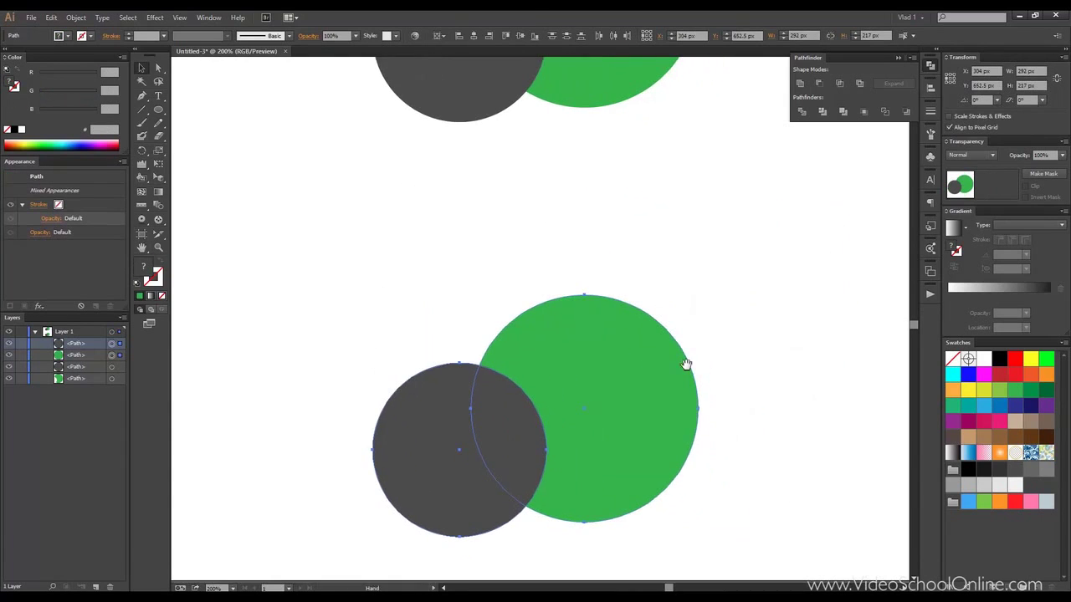
left_click(841, 114)
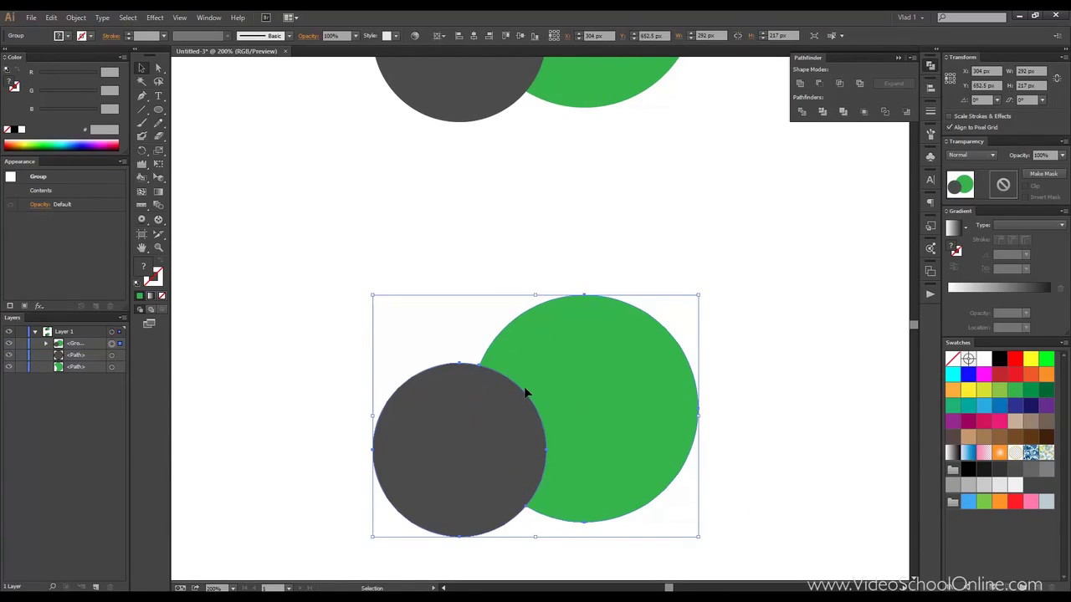
key("ctrl+shift+g")
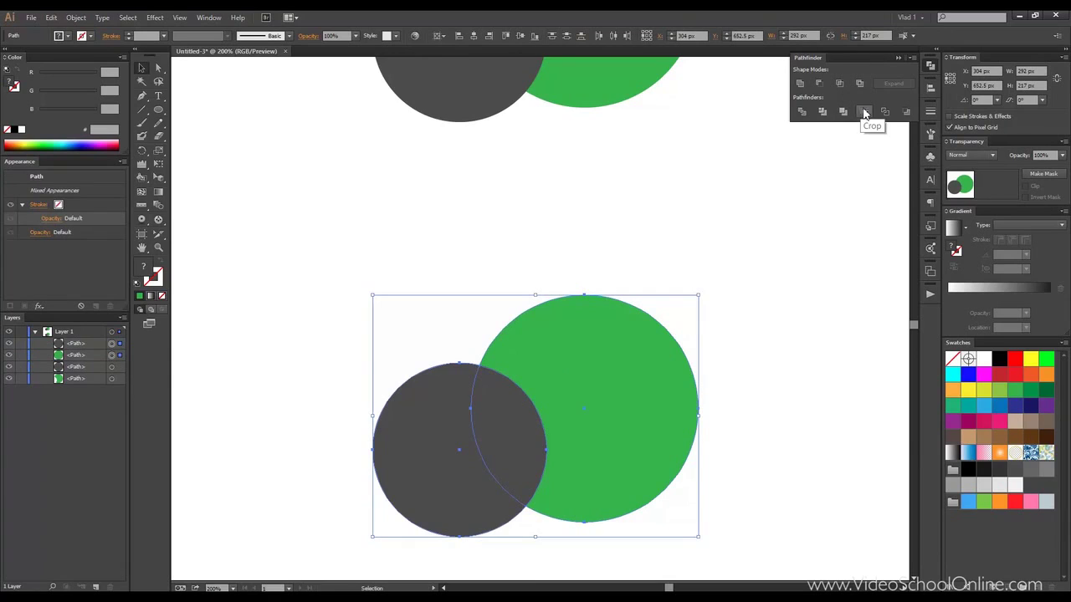
- Crop the lower grey and green circles down to their green leaf-shaped overlap
left_click(864, 112)
key("ctrl+z")
left_click(866, 113)
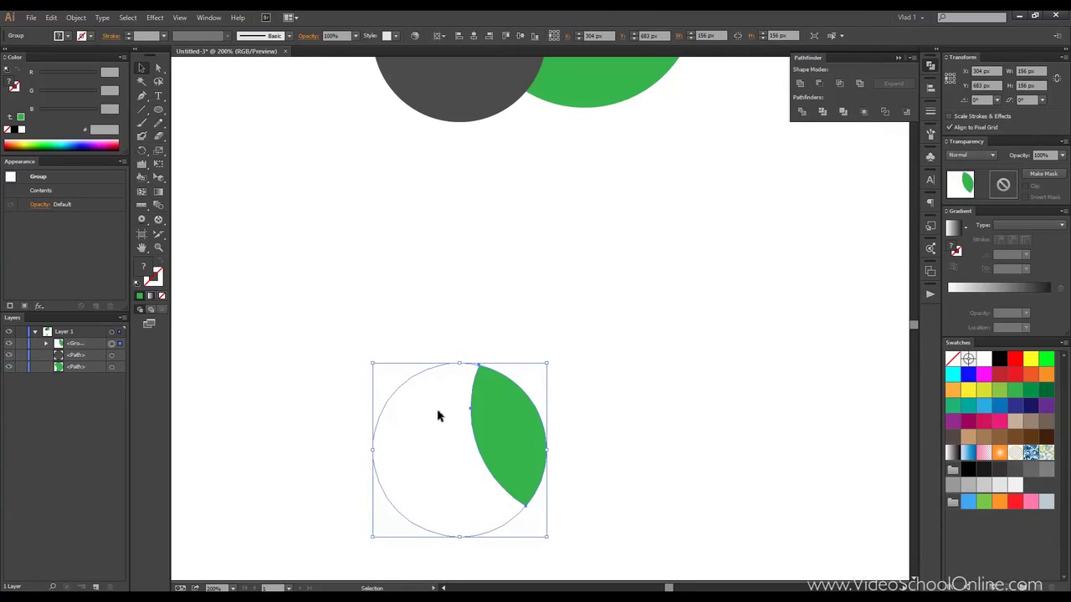
left_click(437, 377)
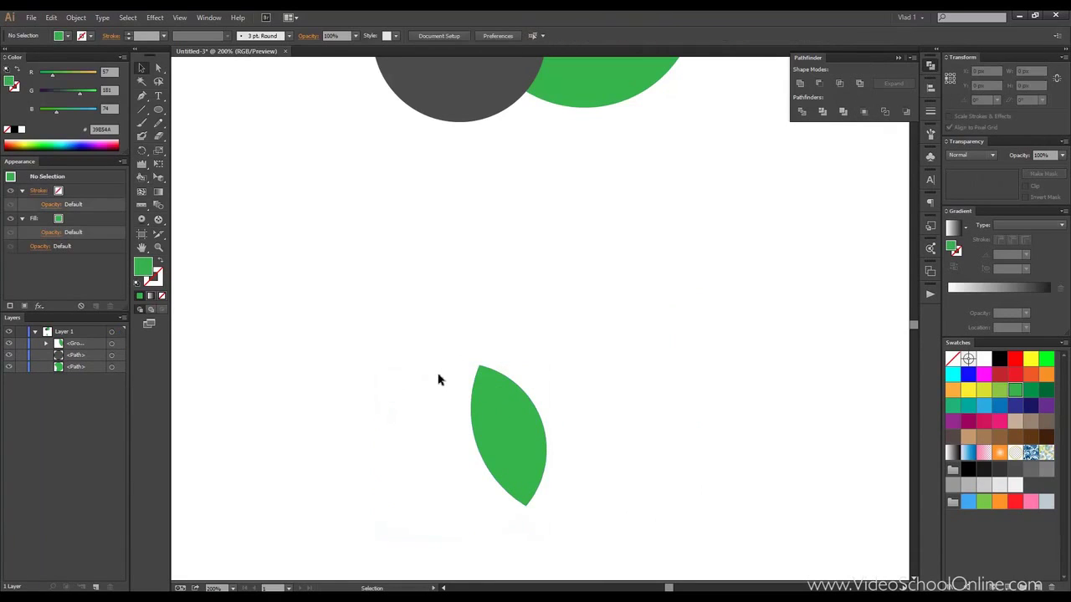
- Undo the crop, try and undo Pathfinder Outline, then deselect the whole lower pair
left_click_drag(433, 357, 426, 271)
key("ctrl+z")
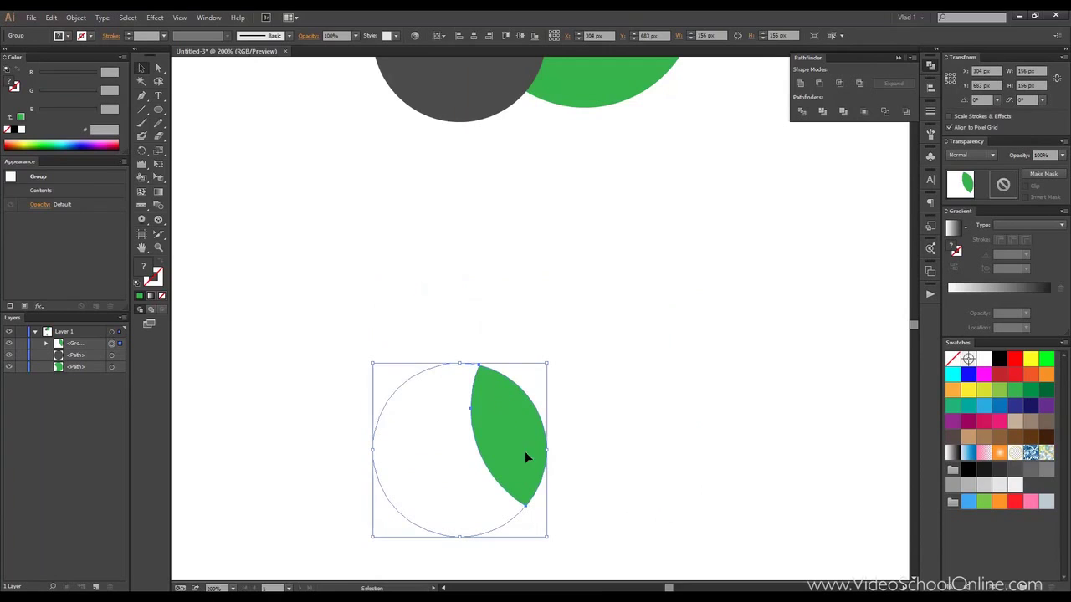
key("ctrl+z")
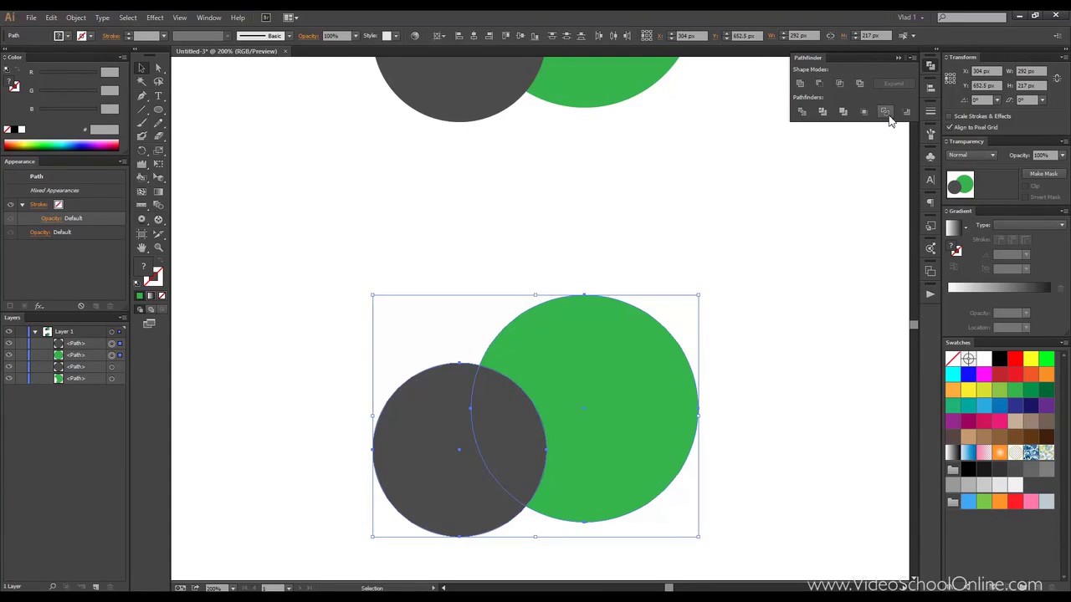
left_click(886, 112)
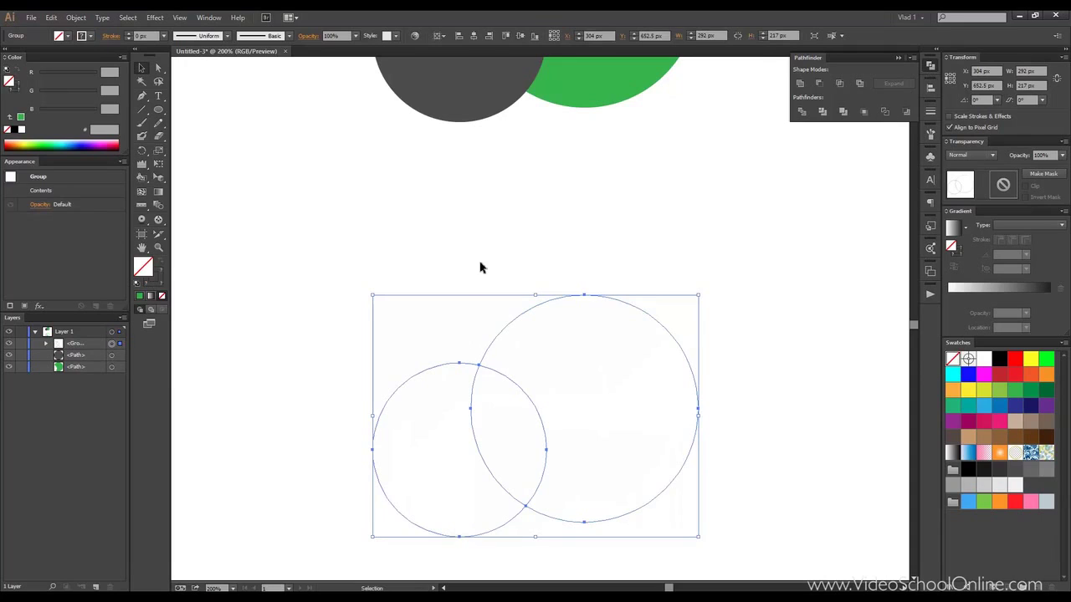
key("ctrl+z")
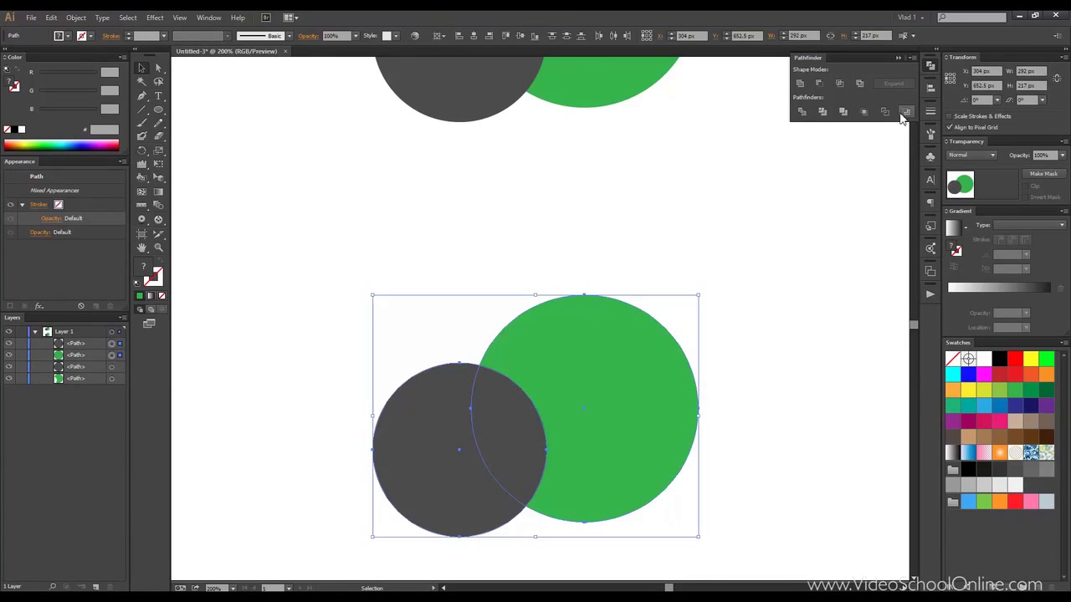
left_click(745, 199)
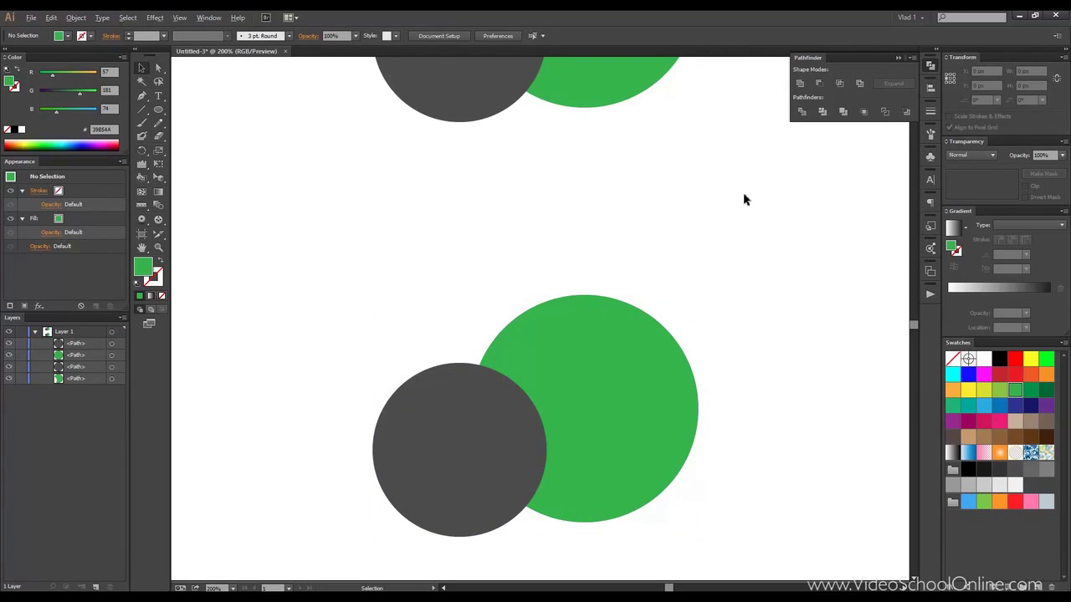
key("ctrl+minus")
scroll(619, 201, "up", 2)
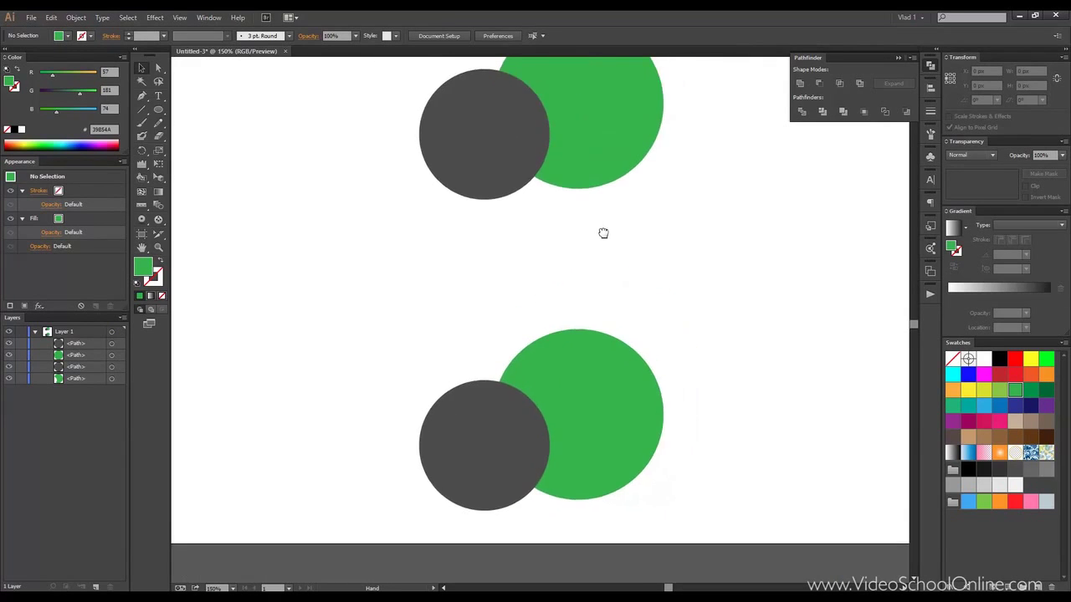
- Briefly try the Shape Builder tool on the lower pair, then return to the Selection tool
mouse_move(466, 315)
left_mouse_down()
mouse_move(588, 441)
mouse_move(562, 320)
left_mouse_up()
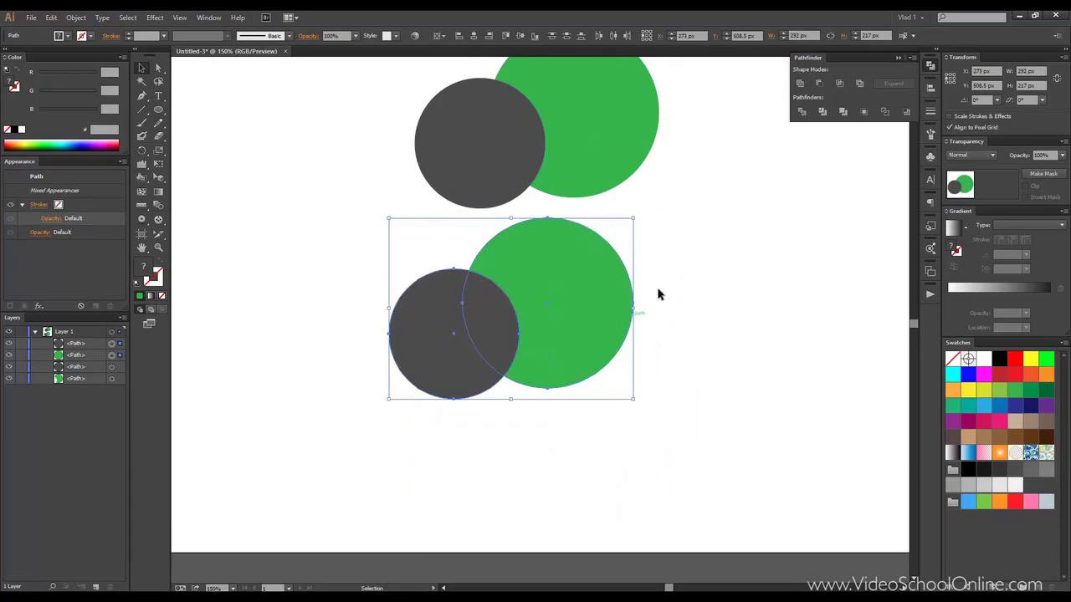
scroll(661, 251, "up", 2)
left_click(665, 216)
left_click_drag(142, 178, 176, 177)
left_click(141, 67)
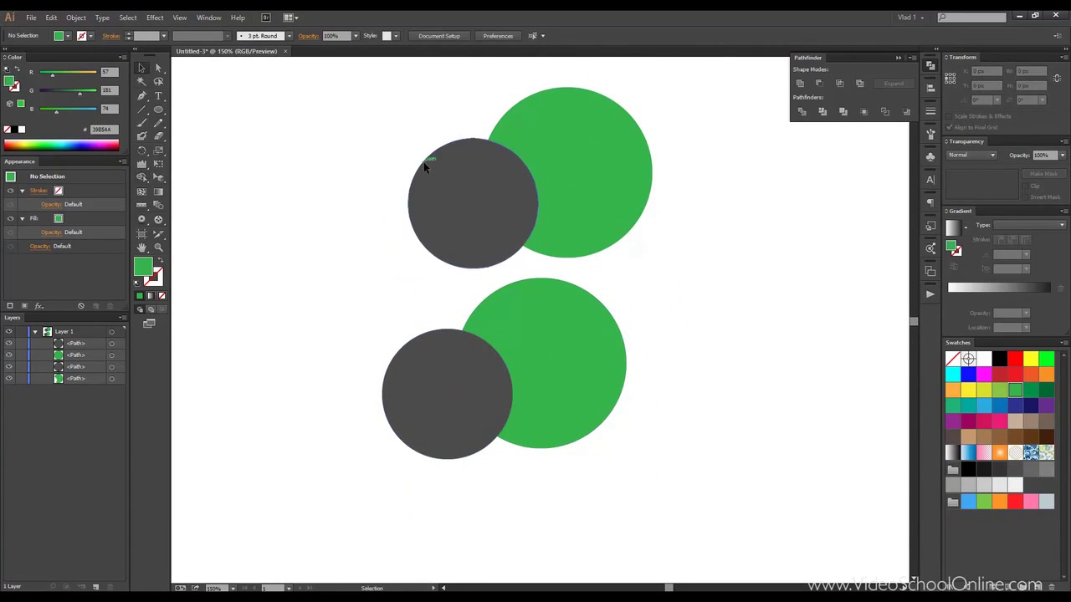
- Select all four circles and delete them, leaving the artboard empty
left_click(425, 162)
left_click(375, 126)
mouse_move(375, 126)
left_mouse_down()
mouse_move(361, 169)
mouse_move(304, 163)
mouse_move(318, 156)
mouse_move(304, 174)
left_mouse_up()
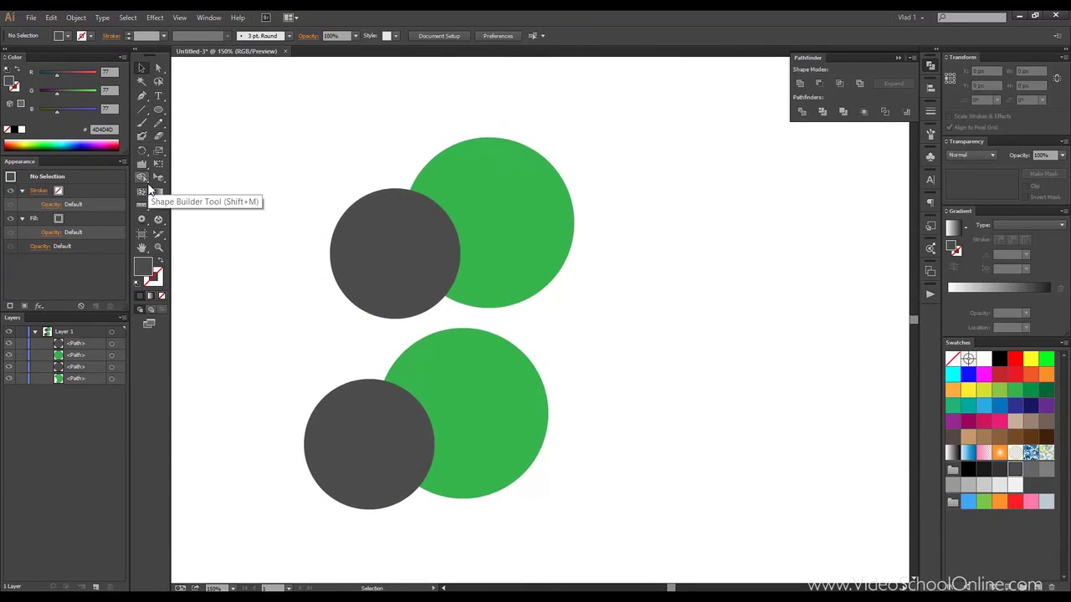
mouse_move(362, 184)
left_mouse_down()
mouse_move(390, 184)
mouse_move(346, 196)
mouse_move(362, 184)
left_mouse_up()
mouse_move(691, 167)
left_mouse_down()
mouse_move(622, 175)
mouse_move(641, 187)
left_mouse_up()
left_click(366, 266)
left_click_drag(280, 168, 614, 567)
key("Delete")
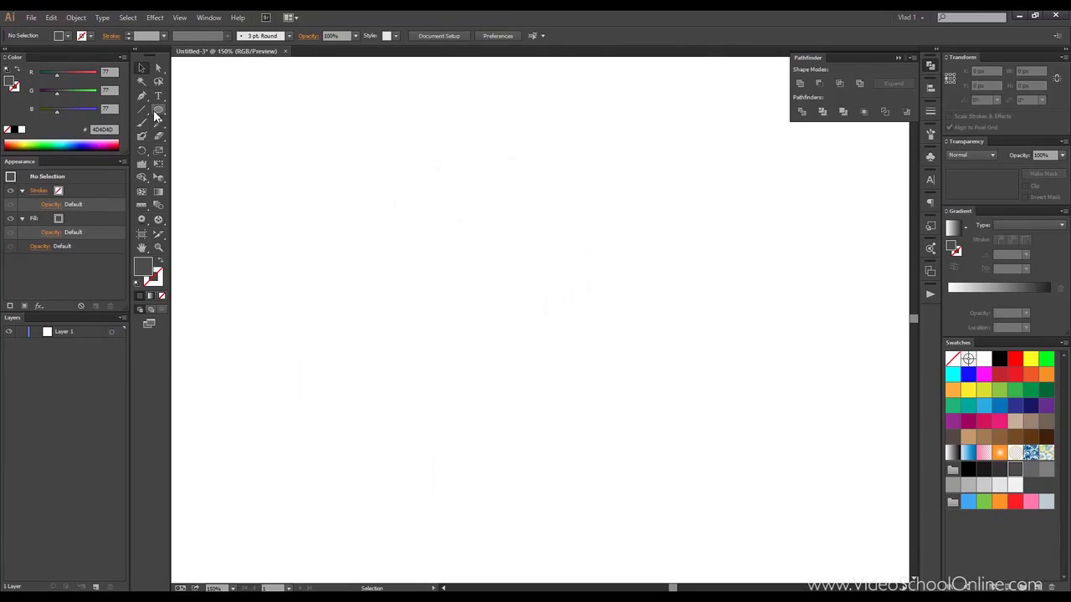
- Draw three small circles in a horizontal row with the Ellipse tool
left_click_drag(158, 109, 212, 134)
left_click_drag(323, 187, 345, 210)
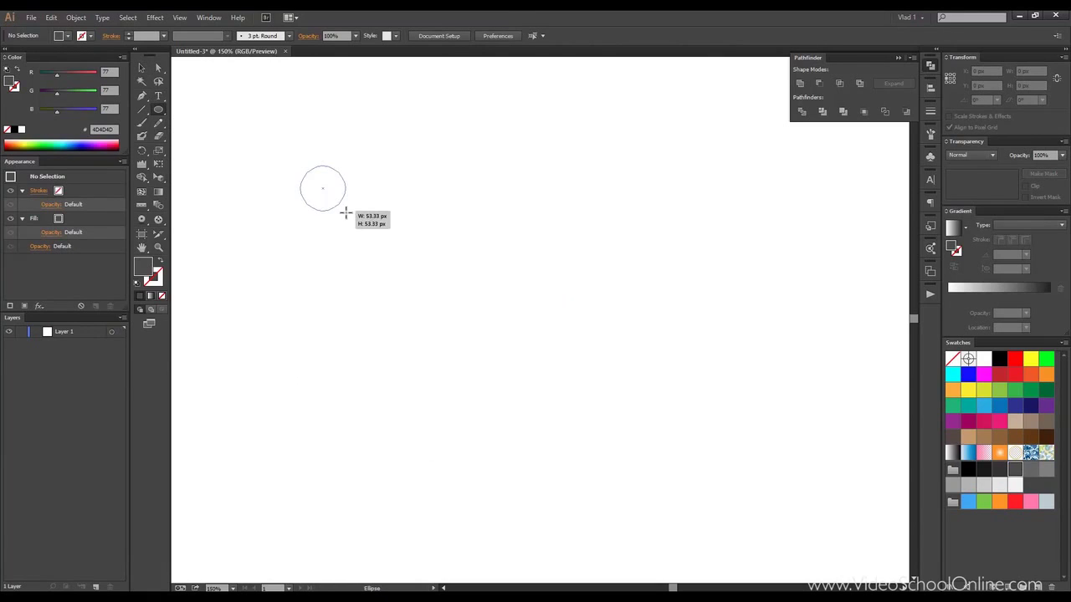
left_click_drag(408, 188, 430, 210)
left_click_drag(493, 188, 517, 213)
- Fill the middle circle light blue and the right circle green
key("v")
left_click(421, 191)
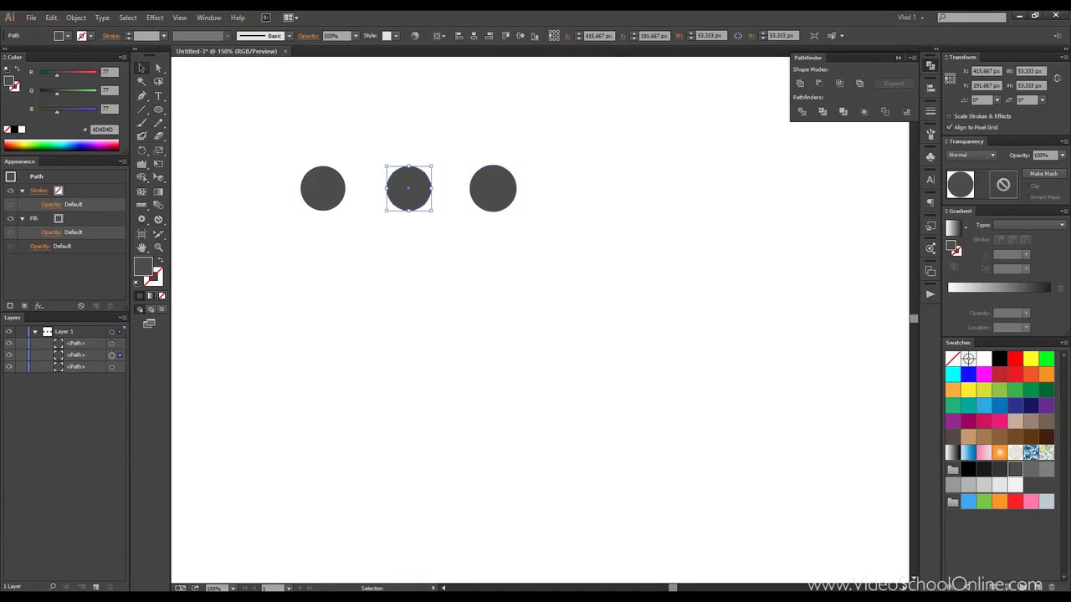
left_click(983, 407)
left_click(509, 204)
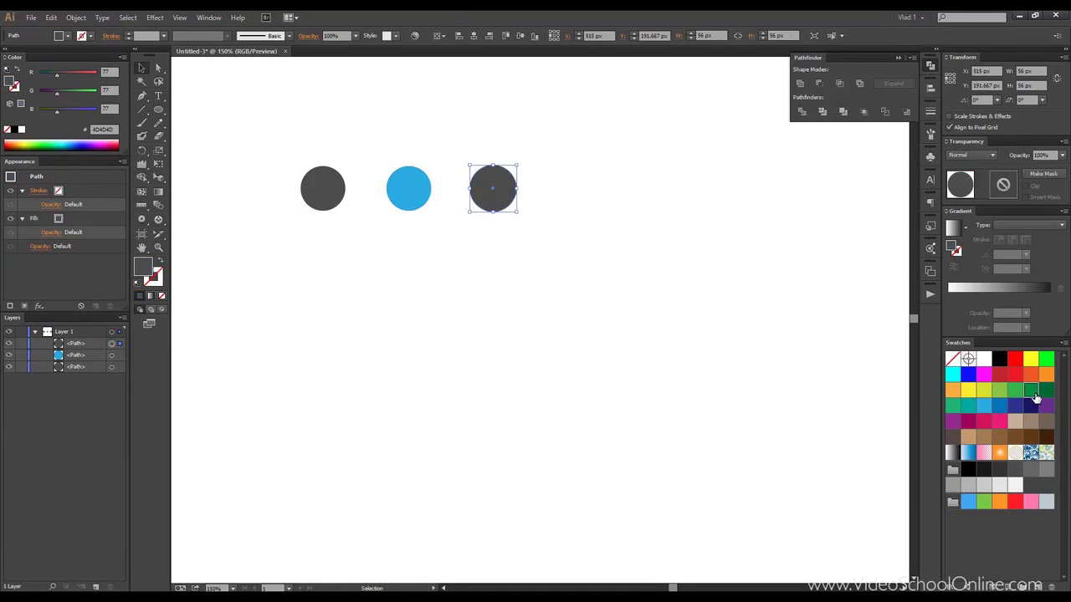
left_click(1031, 389)
left_click(467, 165)
- Duplicate the row of three circles downward twice to make three rows
key("ctrl+minus")
key("ctrl+plus")
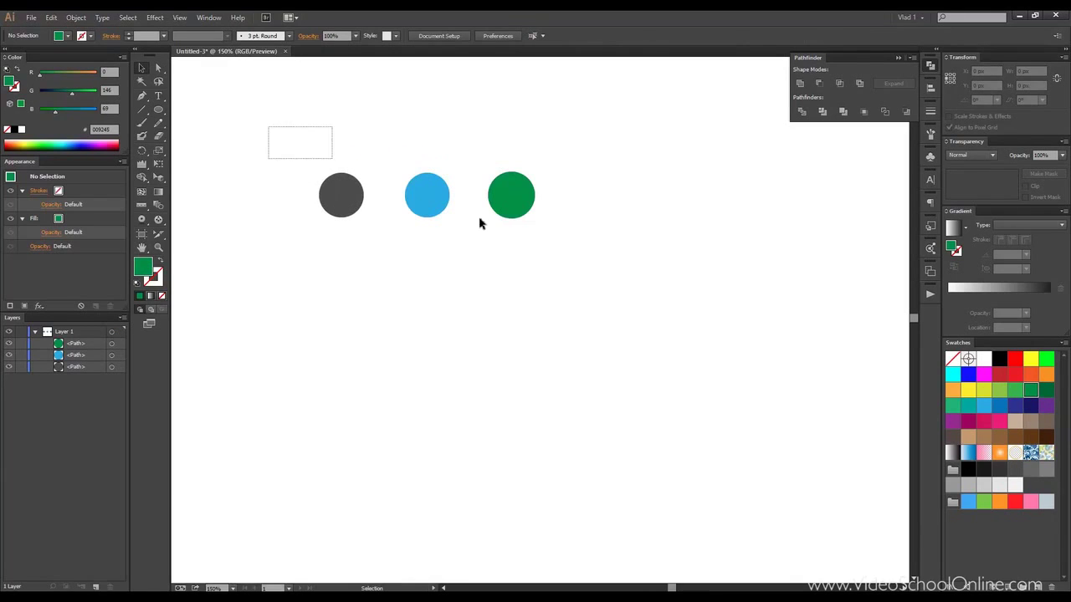
left_click_drag(268, 125, 586, 251)
mouse_move(352, 201)
left_mouse_down()
mouse_move(356, 304)
mouse_move(356, 293)
left_mouse_up()
left_click_drag(356, 292, 355, 389)
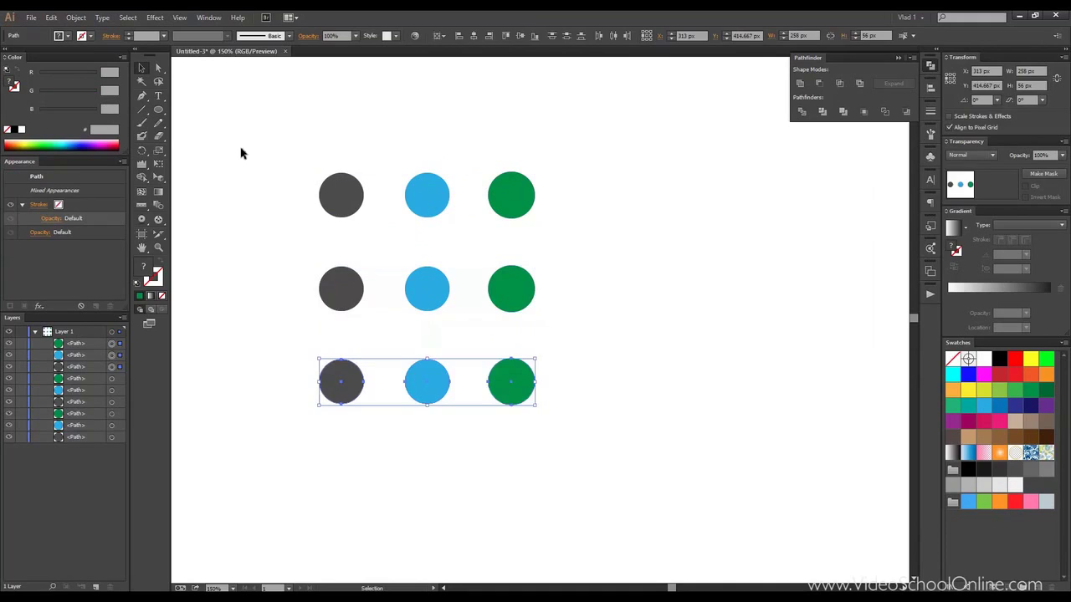
- Fill the middle-row centre circle pink, bottom-middle green and bottom-left orange
left_click(240, 148)
left_click(430, 284)
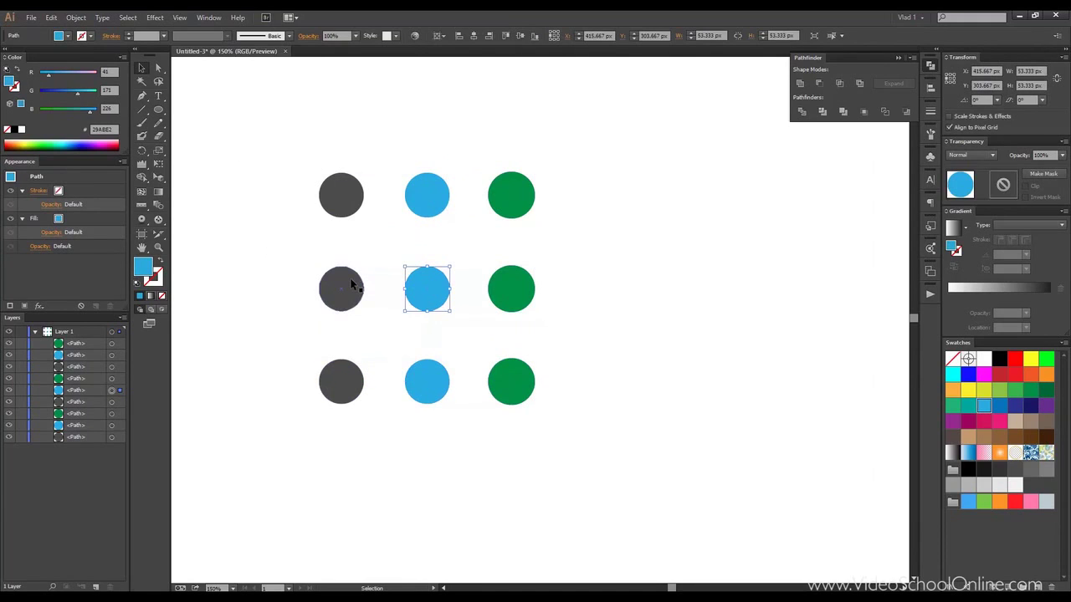
left_click(984, 420)
left_click(441, 386)
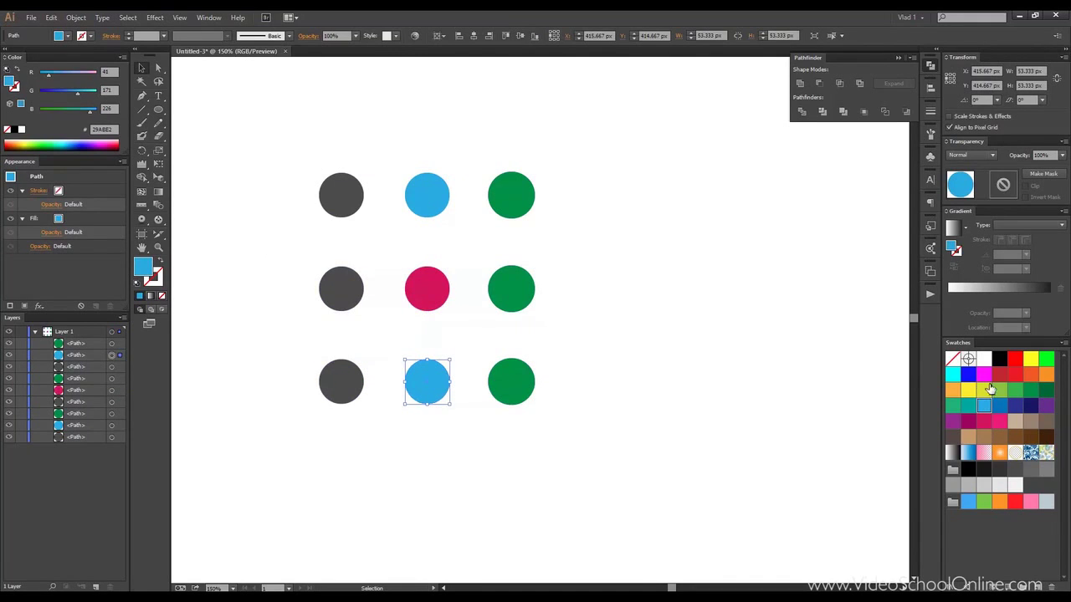
left_click(1013, 390)
left_click(351, 384)
left_click(952, 389)
- Fill the middle-left circle tan, middle-right orange and bottom-right dark red
left_click(360, 293)
left_click(1017, 423)
left_click(527, 292)
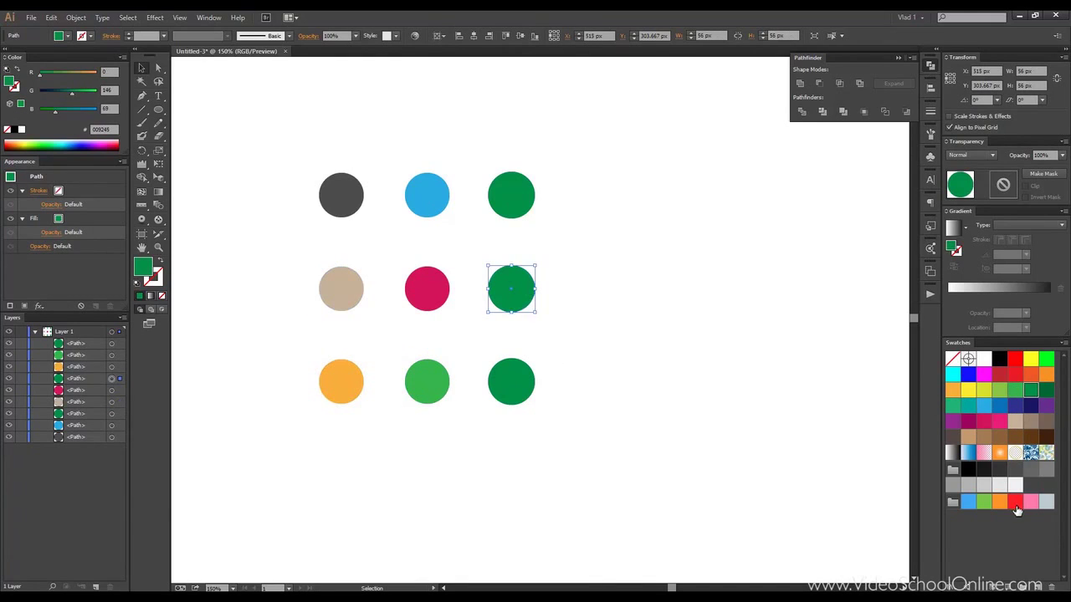
left_click(999, 501)
left_click(515, 379)
left_click(1000, 374)
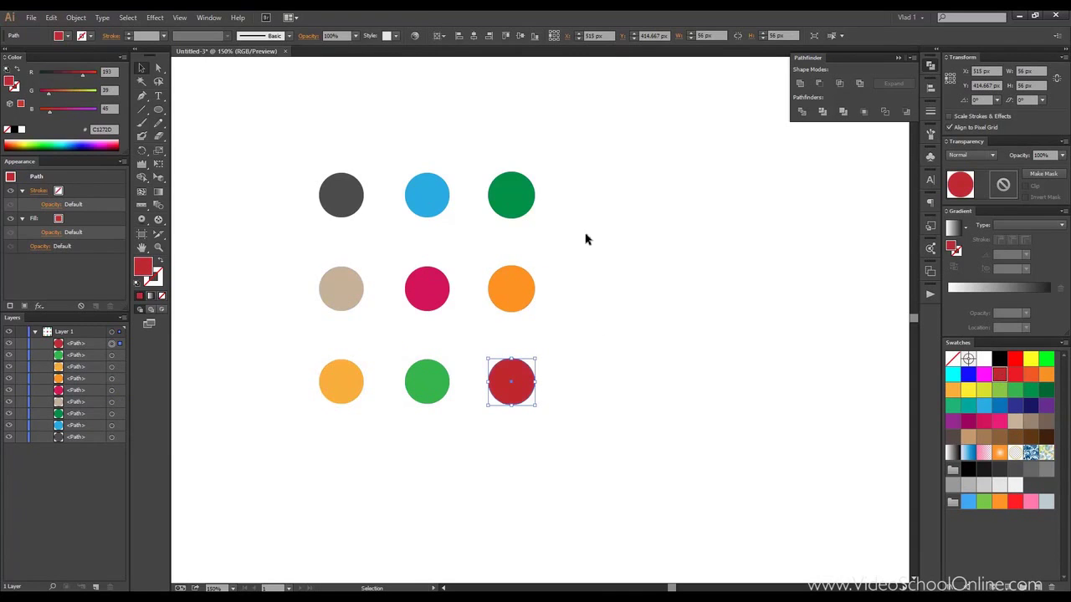
left_click(609, 212)
- Fit the artboard, zoom in on the circles and select the top row
key("ctrl+0")
key("ctrl+equal")
left_click_drag(332, 148, 650, 246)
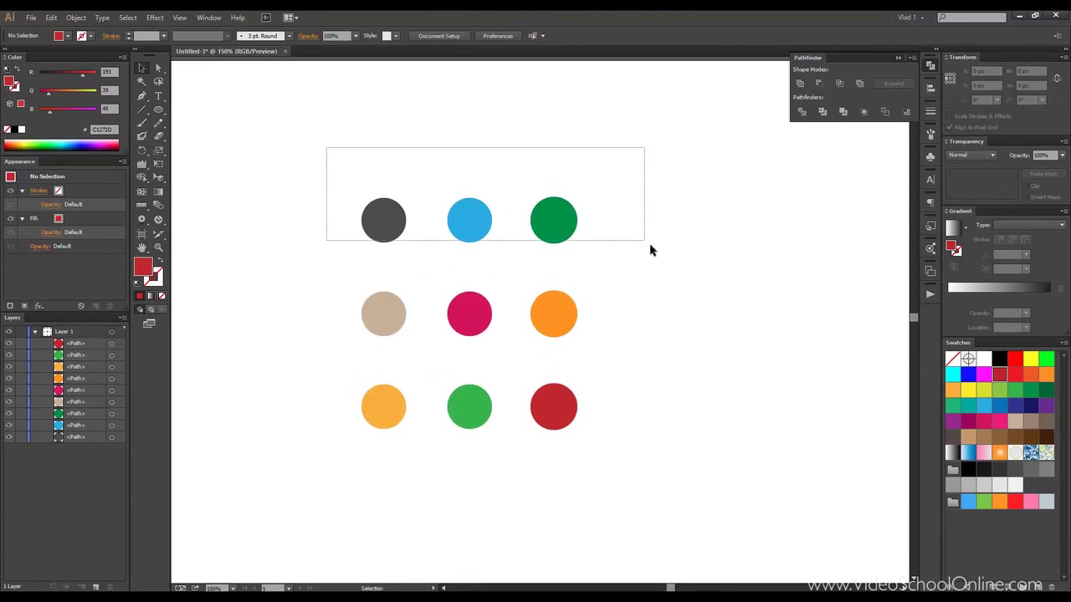
- Set Align To to Key Object with the dark circle, then change it to Artboard
left_click(930, 88)
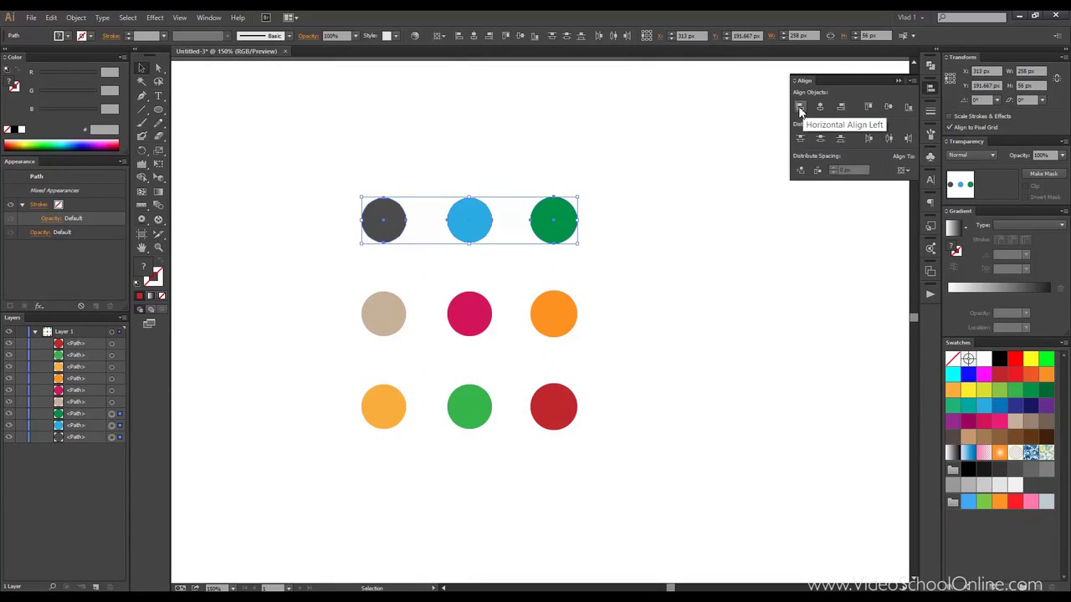
left_click(904, 170)
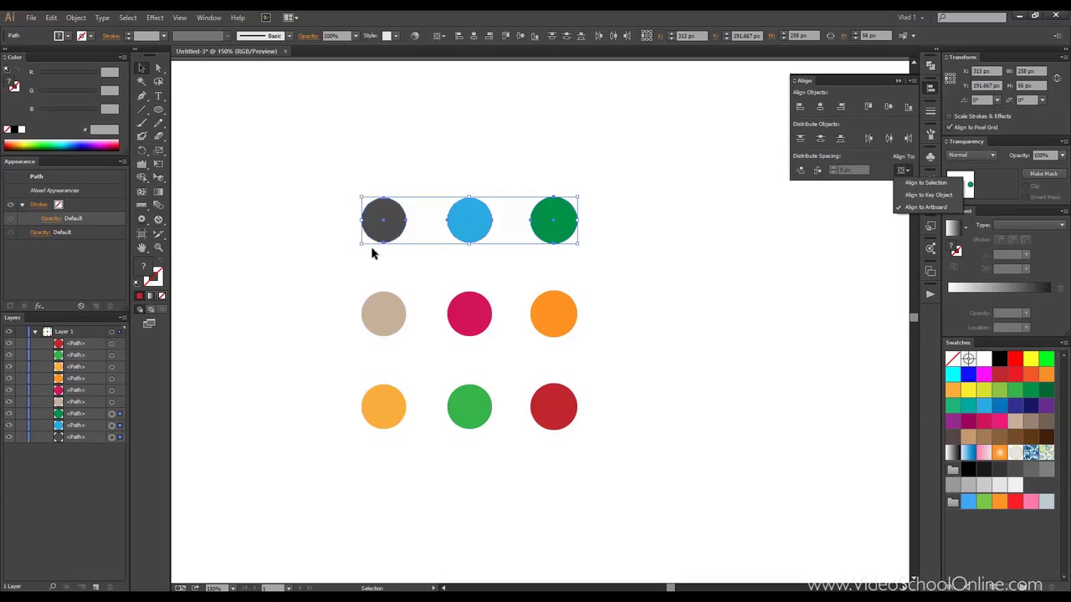
left_click(923, 199)
left_click(398, 210)
left_click(903, 170)
left_click(920, 207)
- Trial-align the top row to the artboard's left edge, then undo it
scroll(637, 177, "down", 4)
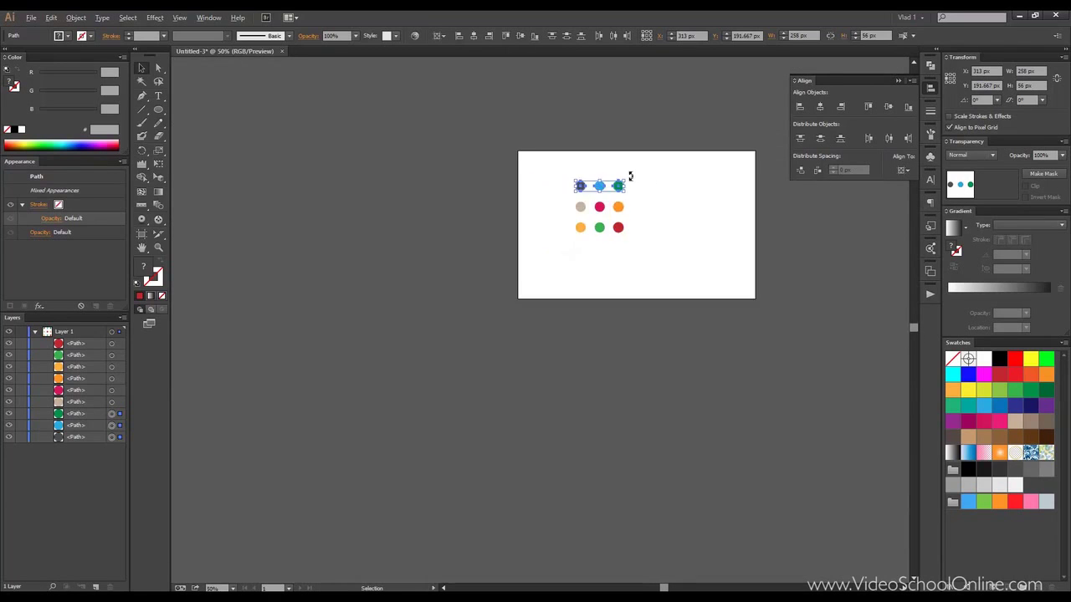
scroll(631, 177, "up", 1)
scroll(497, 229, "right", 3)
scroll(255, 291, "up", 1)
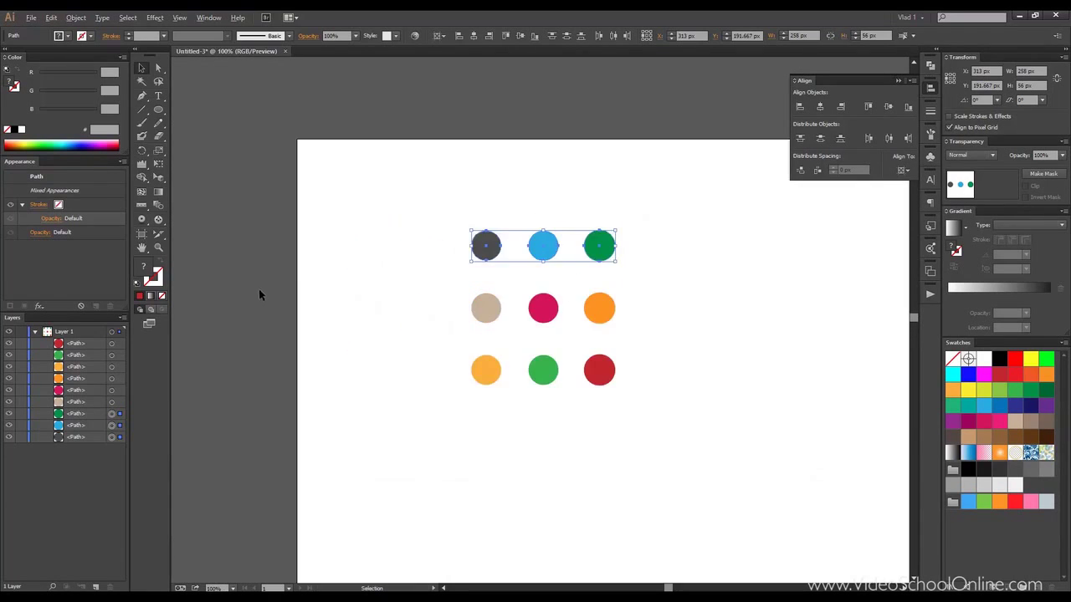
scroll(282, 215, "down", 2)
scroll(381, 259, "up", 1)
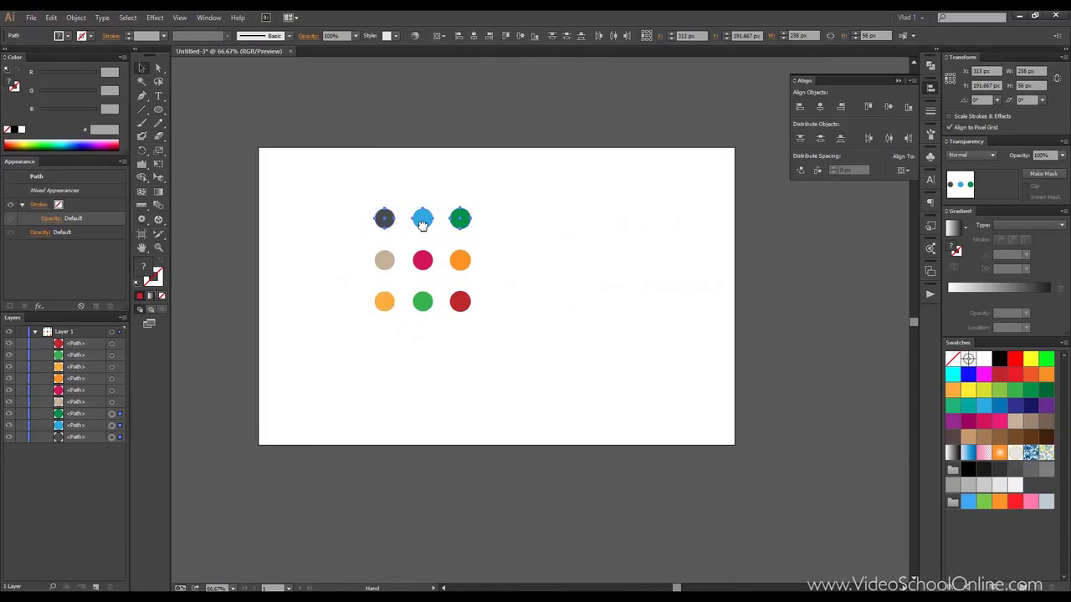
scroll(421, 215, "left", 2)
left_click(902, 171)
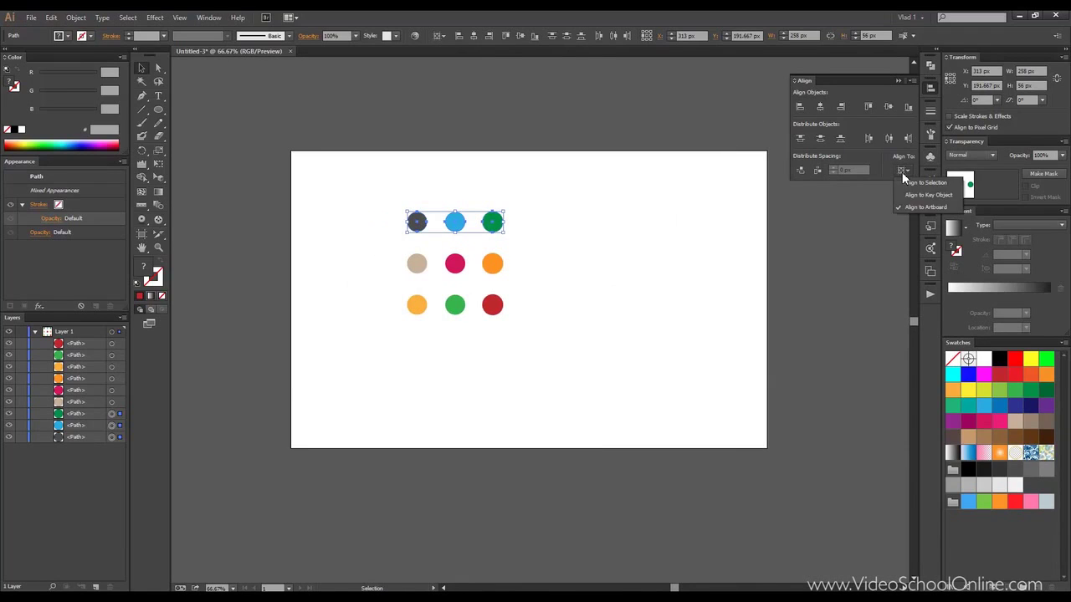
left_click(800, 107)
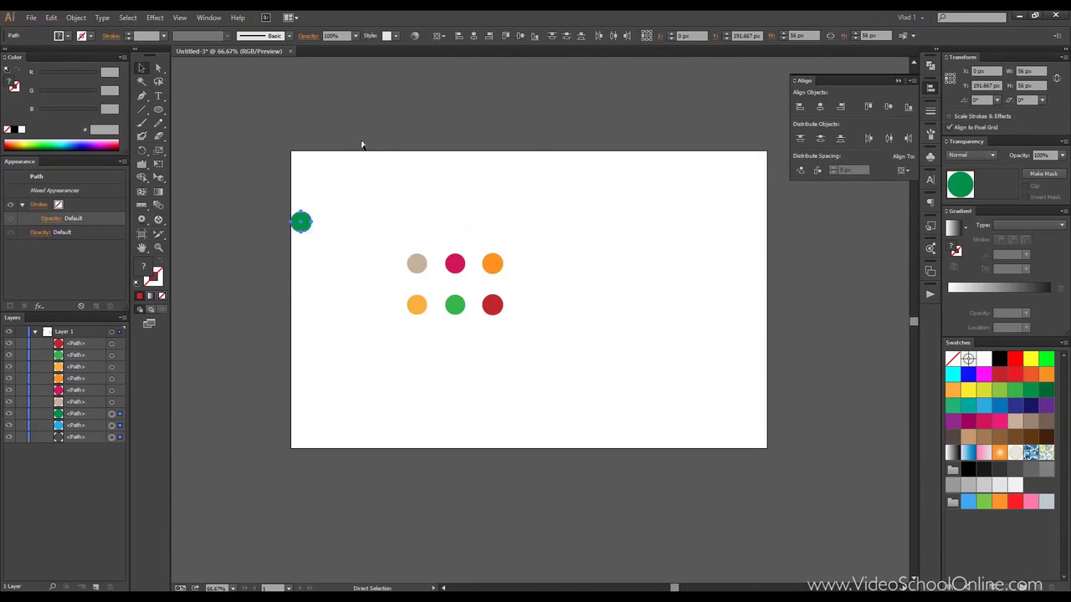
key("ctrl+z")
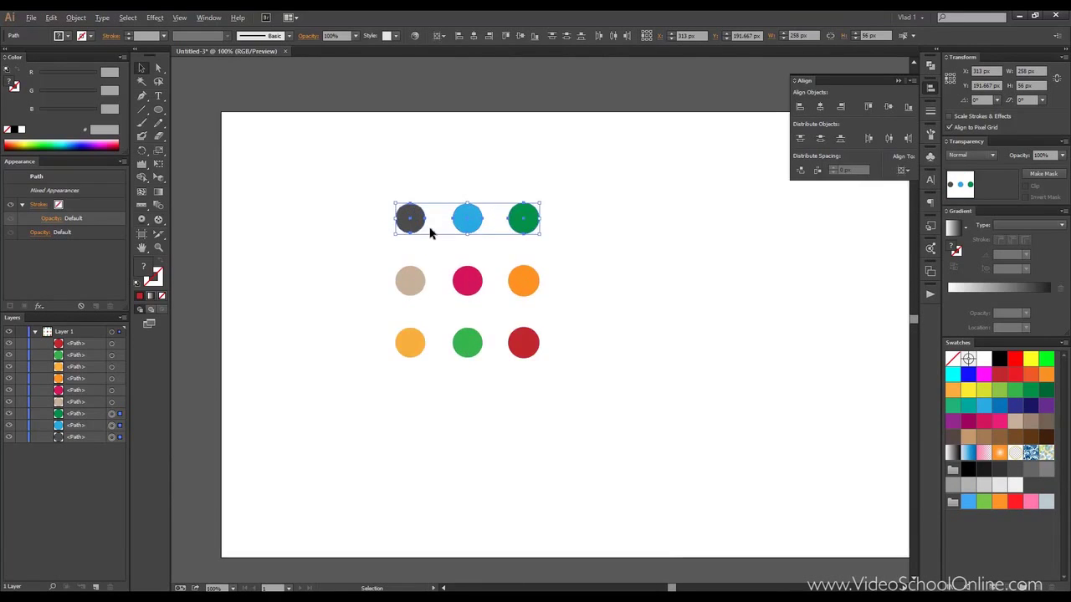
- Group the top-row circles and test aligning the group left to the artboard, then undo
key("ctrl+1")
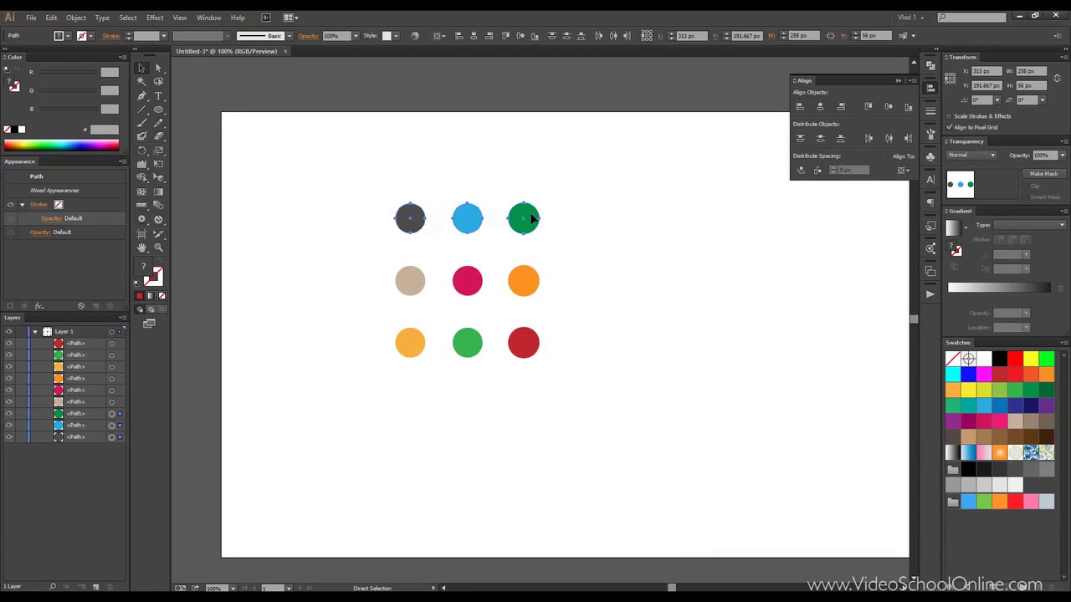
key("ctrl+g")
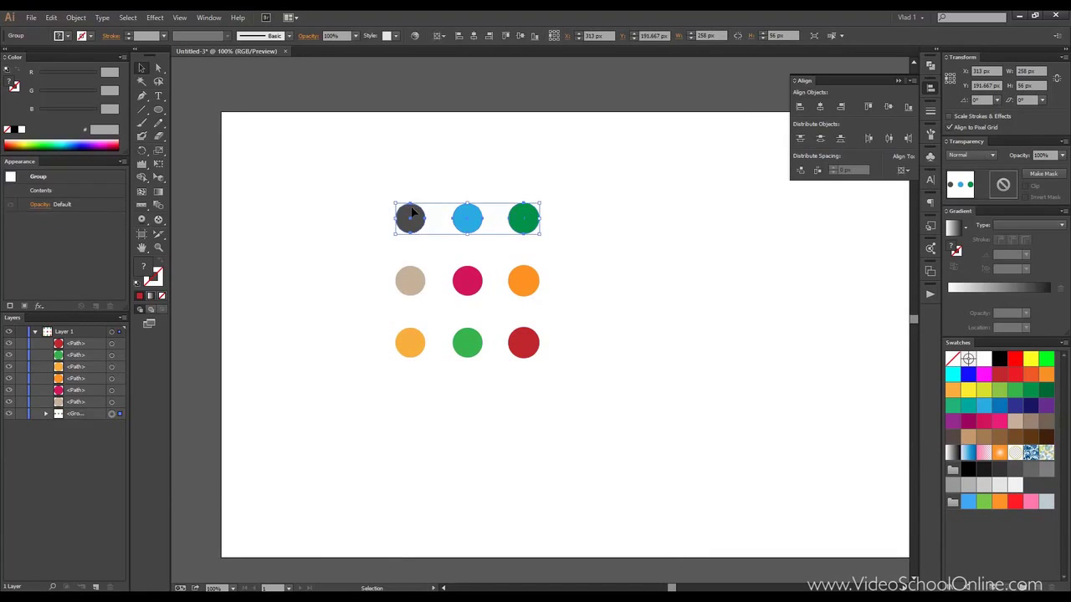
left_click(799, 107)
left_click(246, 141)
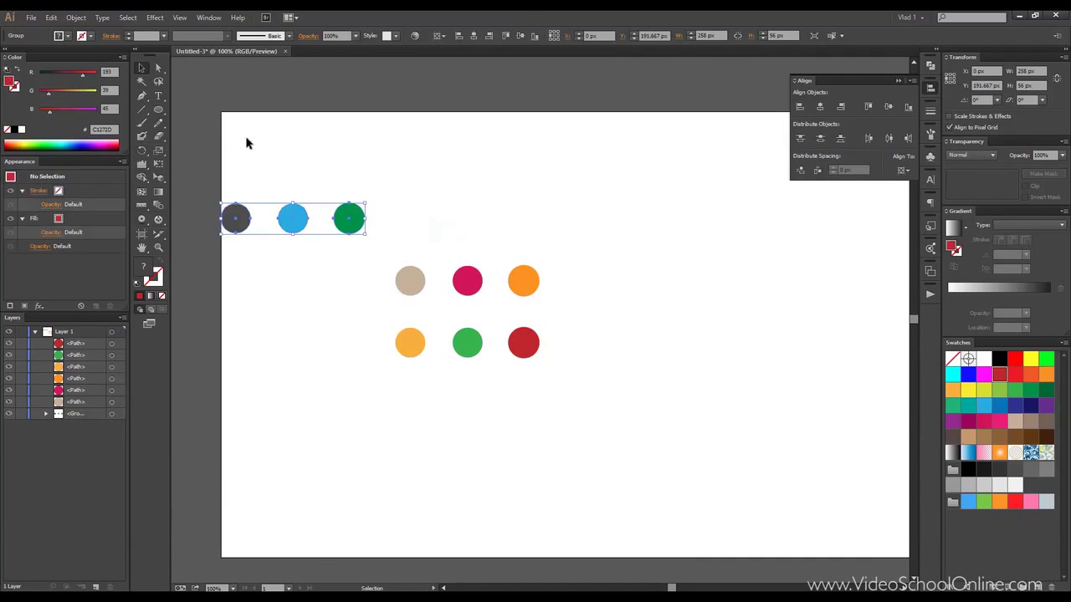
key("ctrl+z")
key("ctrl+z")
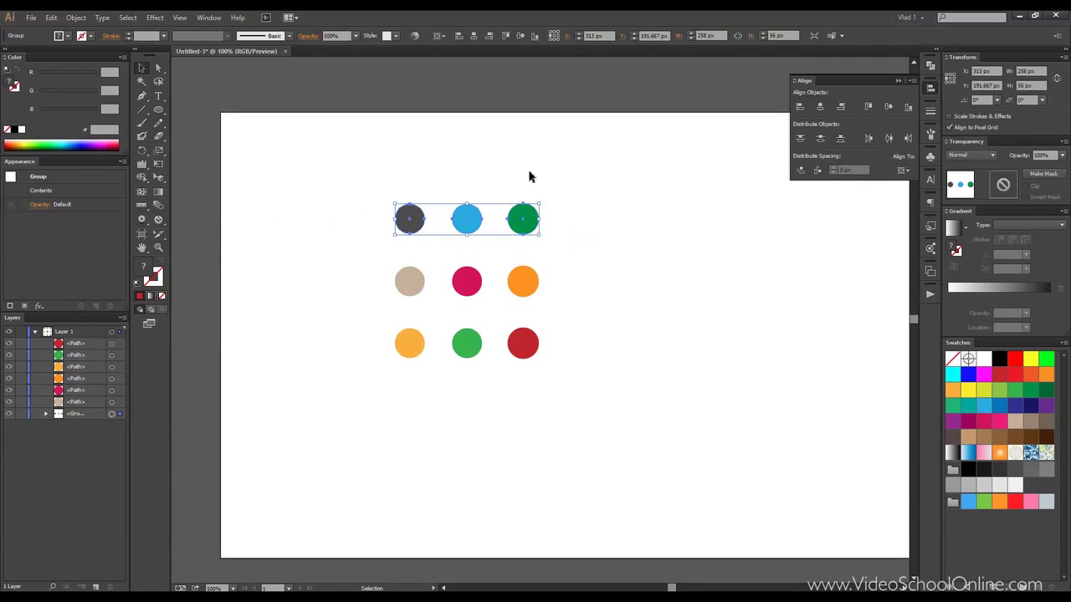
- Ungroup the top row and horizontally centre the left column, aligned to the selection
right_click(473, 214)
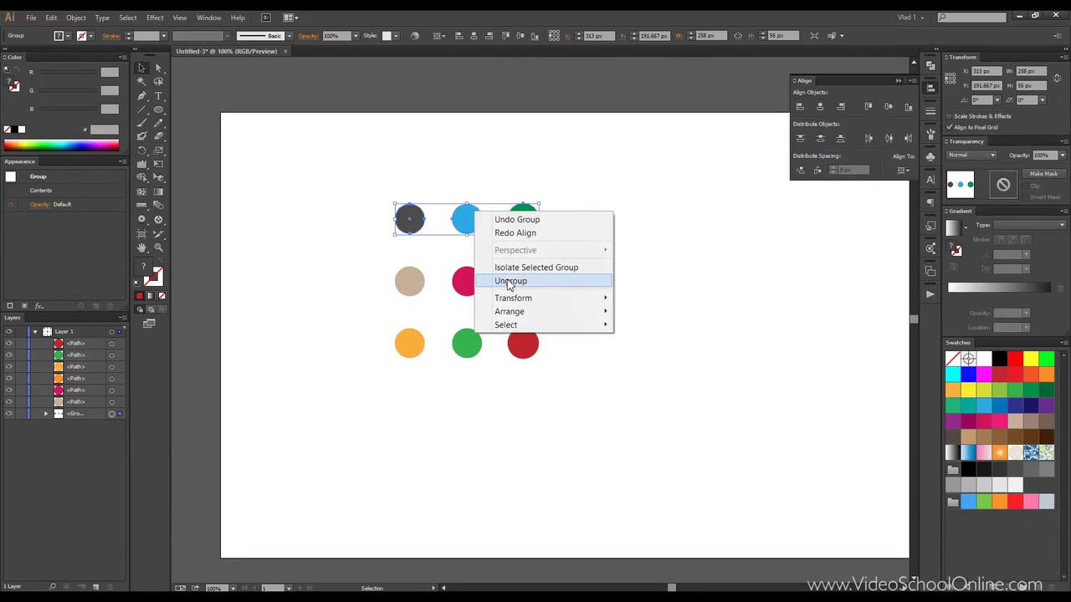
left_click(510, 281)
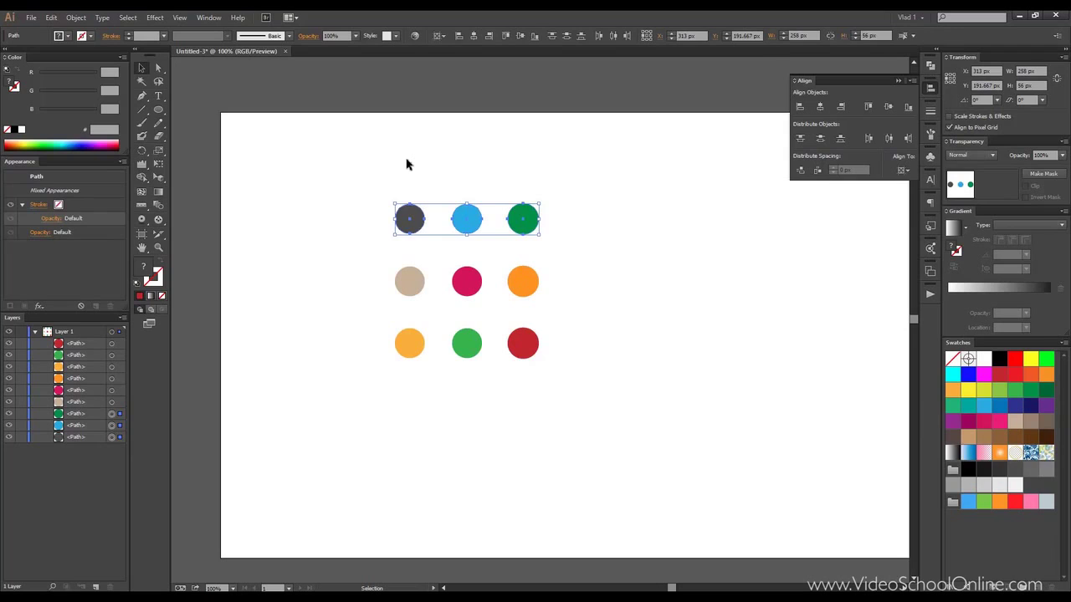
left_click(377, 167)
mouse_move(376, 164)
left_mouse_down()
mouse_move(560, 242)
mouse_move(430, 361)
left_mouse_up()
left_click(900, 172)
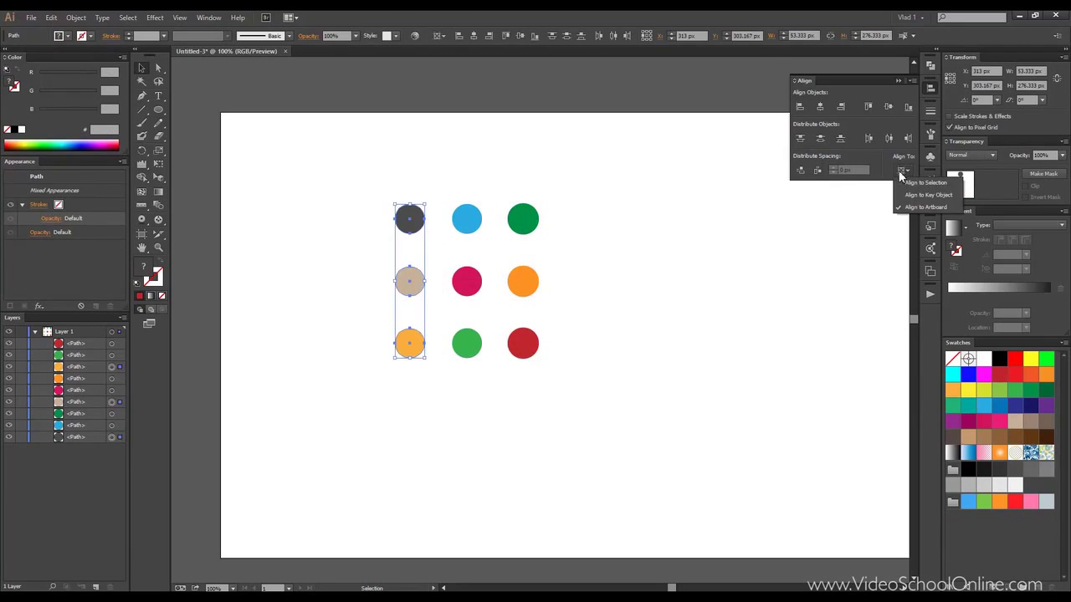
left_click(920, 182)
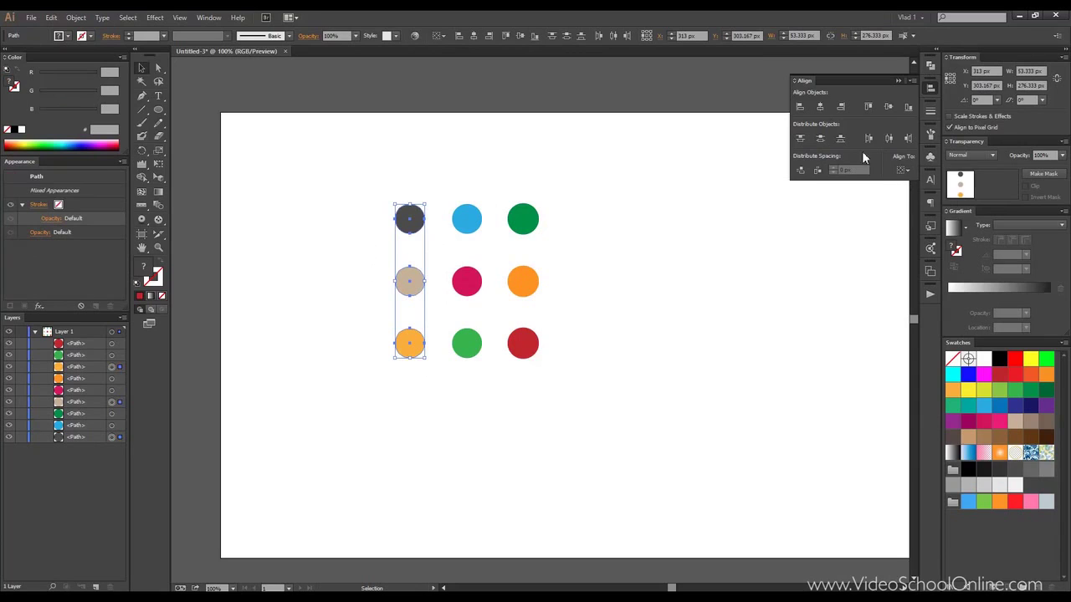
left_click(819, 107)
- Drag the blue, beige, green, orange and red circles out of their grid positions
left_click(411, 150)
mouse_move(361, 156)
left_mouse_down()
mouse_move(512, 196)
mouse_move(470, 171)
left_mouse_up()
left_click_drag(409, 281, 367, 289)
left_click_drag(461, 351, 468, 436)
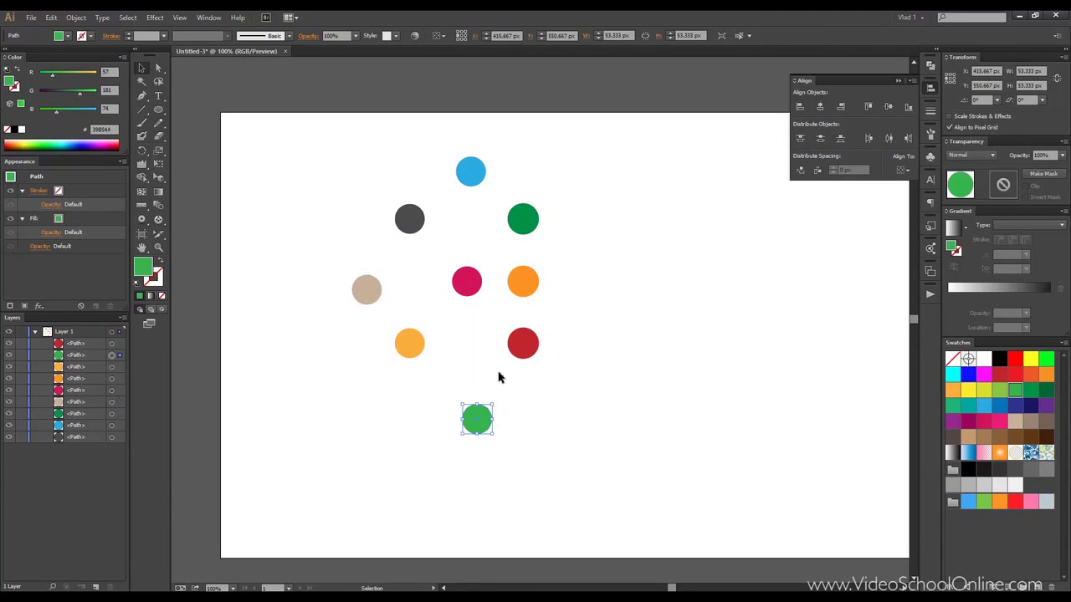
left_click_drag(546, 349, 558, 353)
left_click_drag(521, 284, 542, 286)
left_click_drag(522, 219, 542, 199)
mouse_move(310, 166)
left_mouse_down()
mouse_move(399, 369)
mouse_move(427, 378)
left_mouse_up()
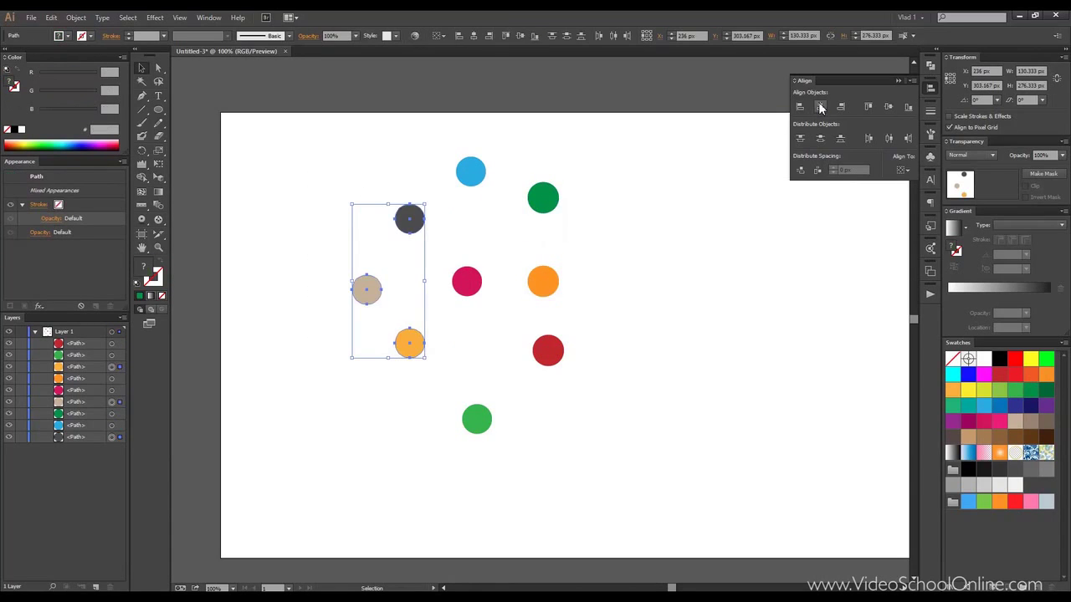
- Centre the left, middle and right columns of circles horizontally
left_click(820, 107)
left_click_drag(447, 131, 511, 498)
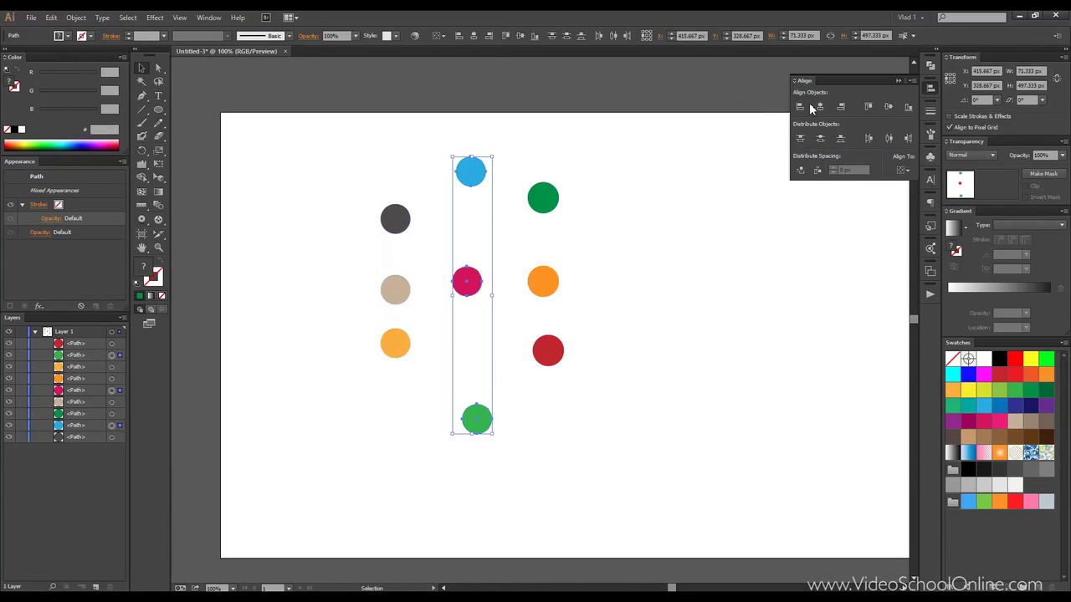
left_click(819, 107)
left_click_drag(527, 150, 609, 420)
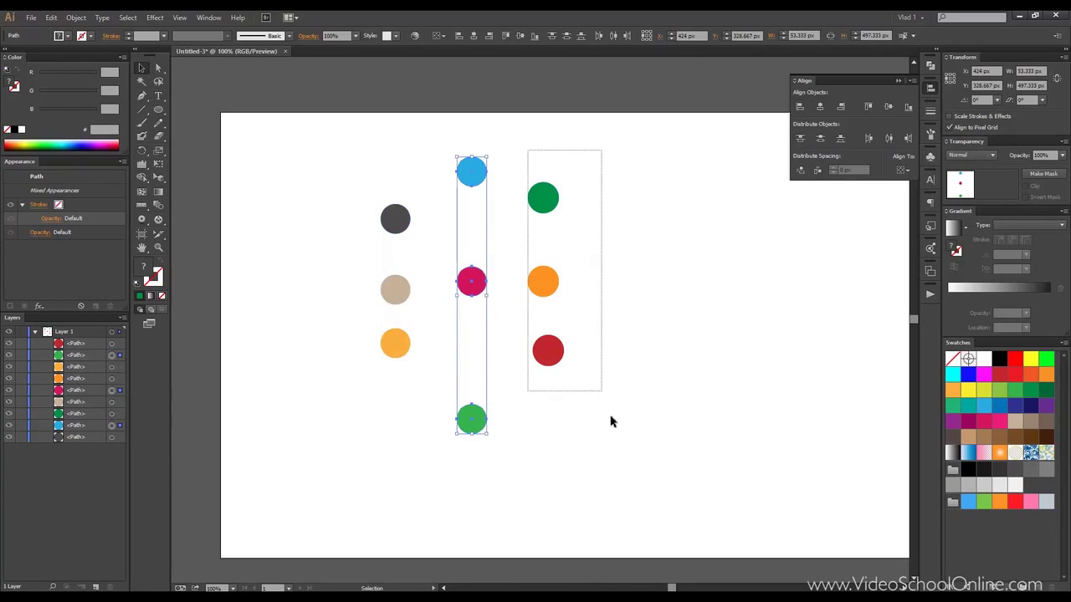
left_click(820, 107)
- Line the top three circles up in one row, undoing an accidental left-align
mouse_move(314, 134)
left_mouse_down()
mouse_move(593, 242)
mouse_move(628, 226)
left_mouse_up()
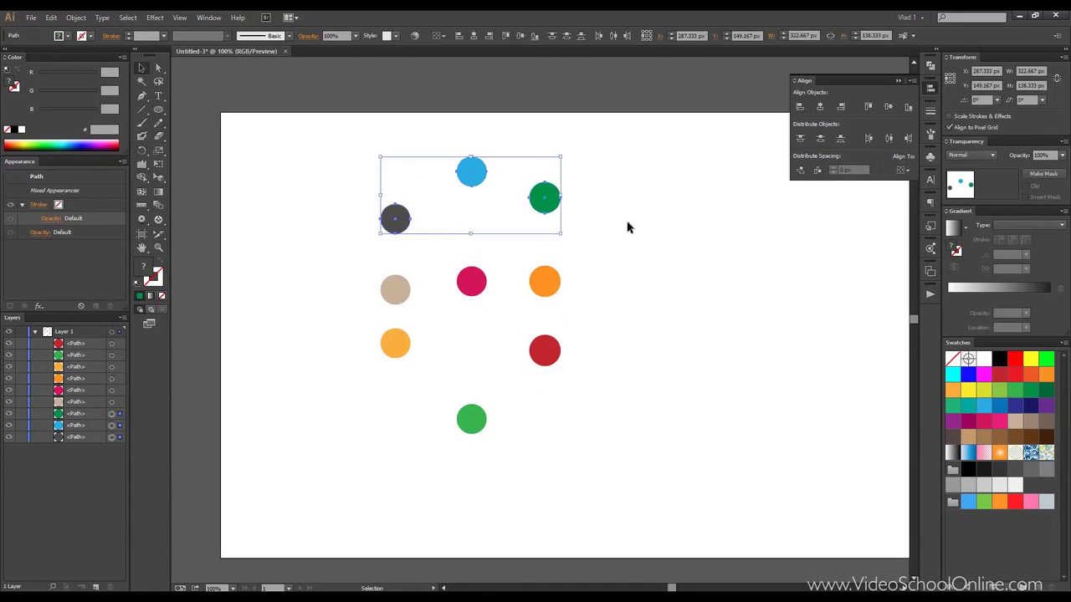
left_click(800, 107)
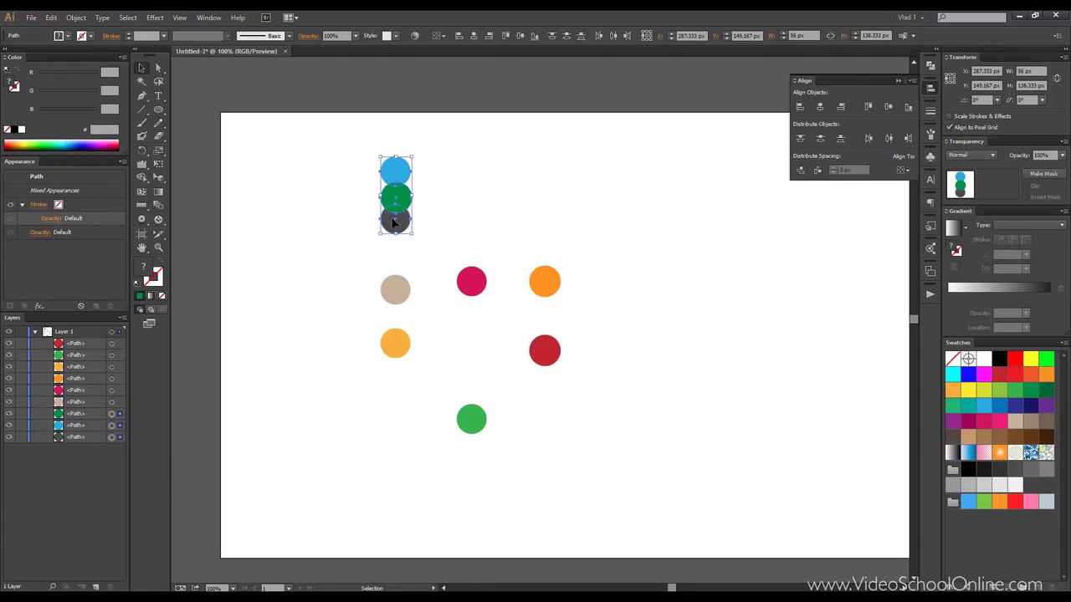
key("ctrl+z")
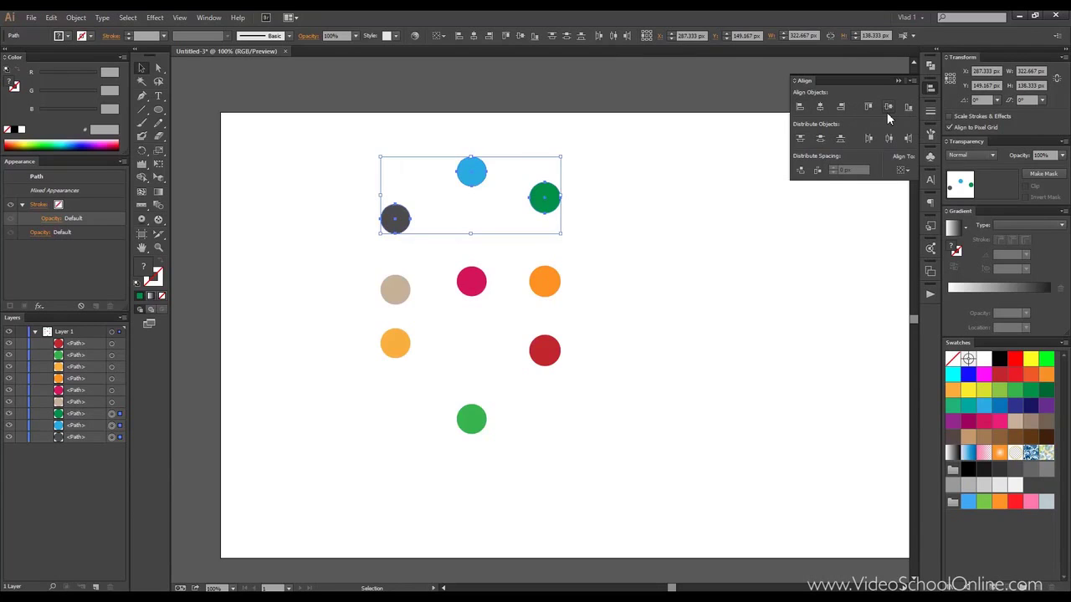
left_click(887, 108)
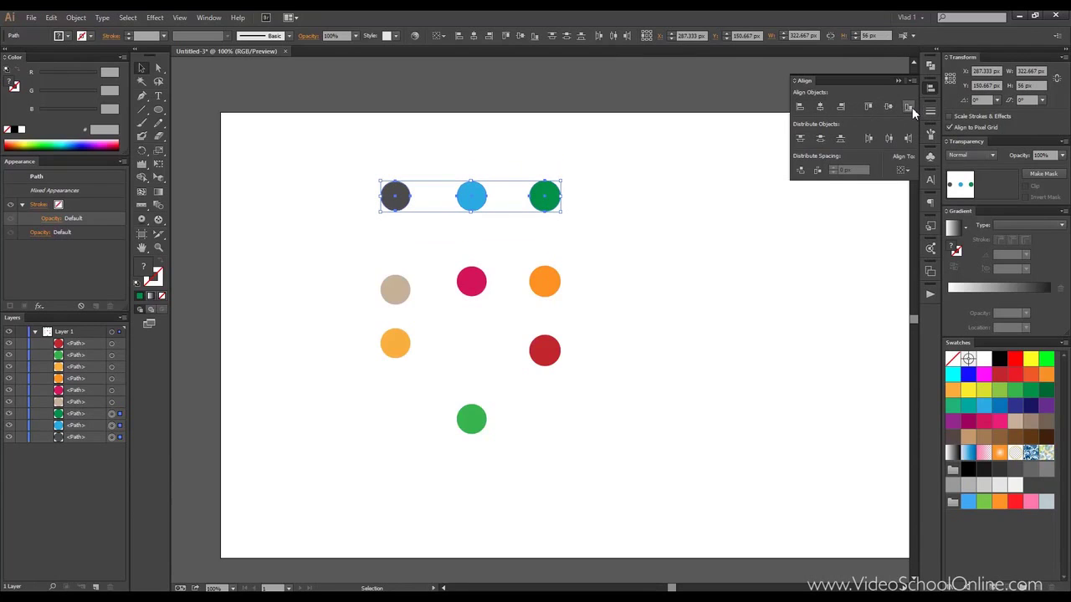
- Align the bottom row of circles on one centre line
left_click(383, 256)
mouse_move(383, 256)
left_mouse_down()
mouse_move(602, 292)
mouse_move(614, 316)
left_mouse_up()
left_click_drag(368, 325, 646, 448)
left_click(887, 108)
- Reselect the left column, then drag the bottom-left orange circle lower
left_click(366, 148)
left_click_drag(365, 148, 433, 426)
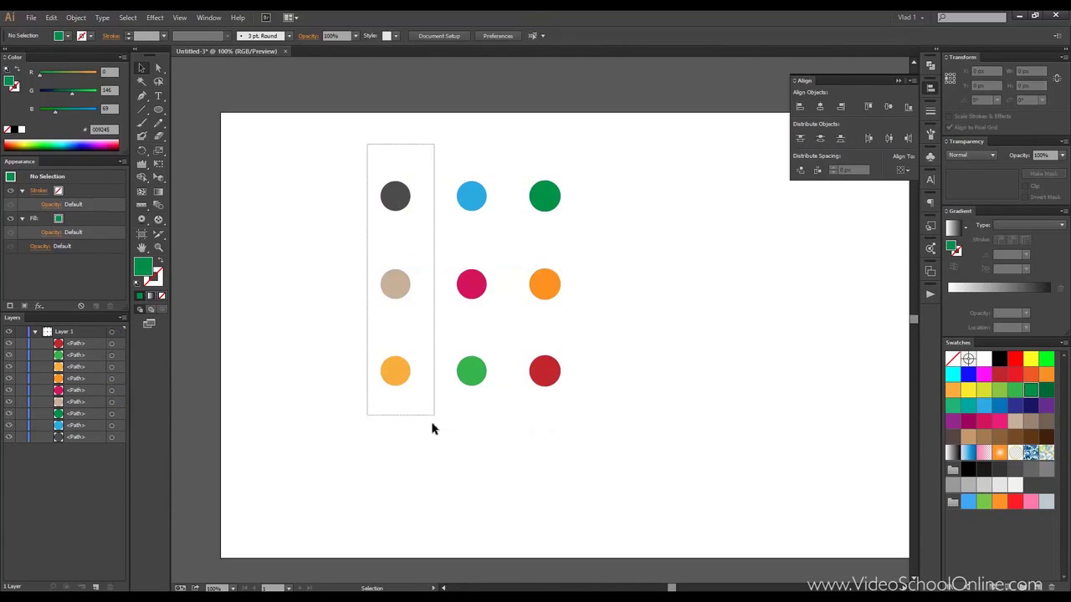
left_click(462, 164)
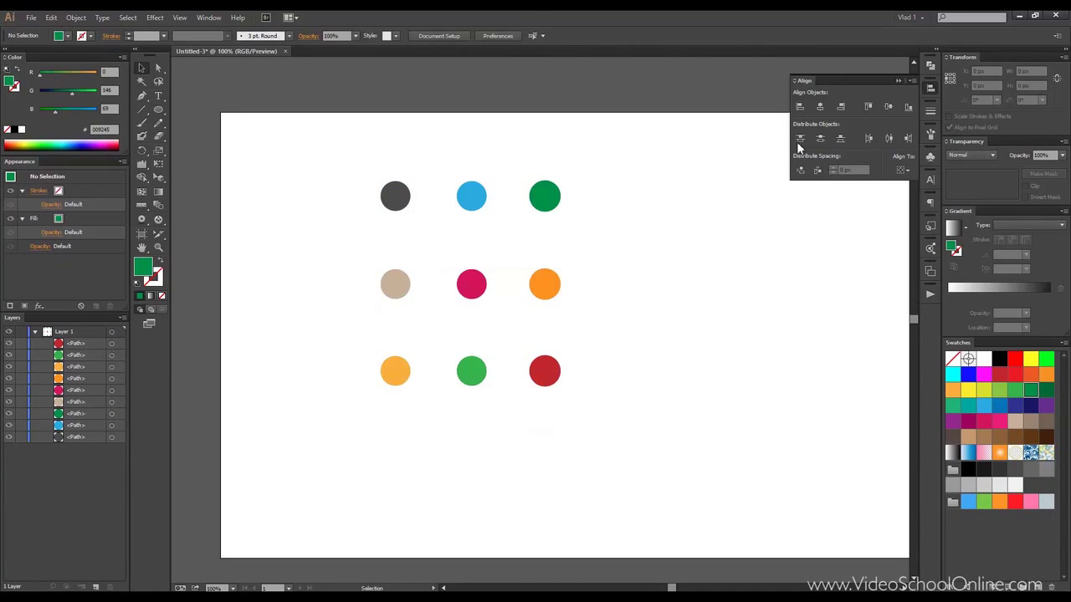
left_click_drag(329, 134, 394, 439)
- Move the bottom-middle green and right-middle orange circles upward out of the grid
left_click_drag(467, 382, 470, 341)
left_click_drag(544, 299, 544, 264)
left_click(356, 166)
left_click(454, 175)
- Space the left column's three circles evenly with Vertical Distribute Center
mouse_move(351, 153)
left_mouse_down()
mouse_move(419, 483)
mouse_move(431, 502)
left_mouse_up()
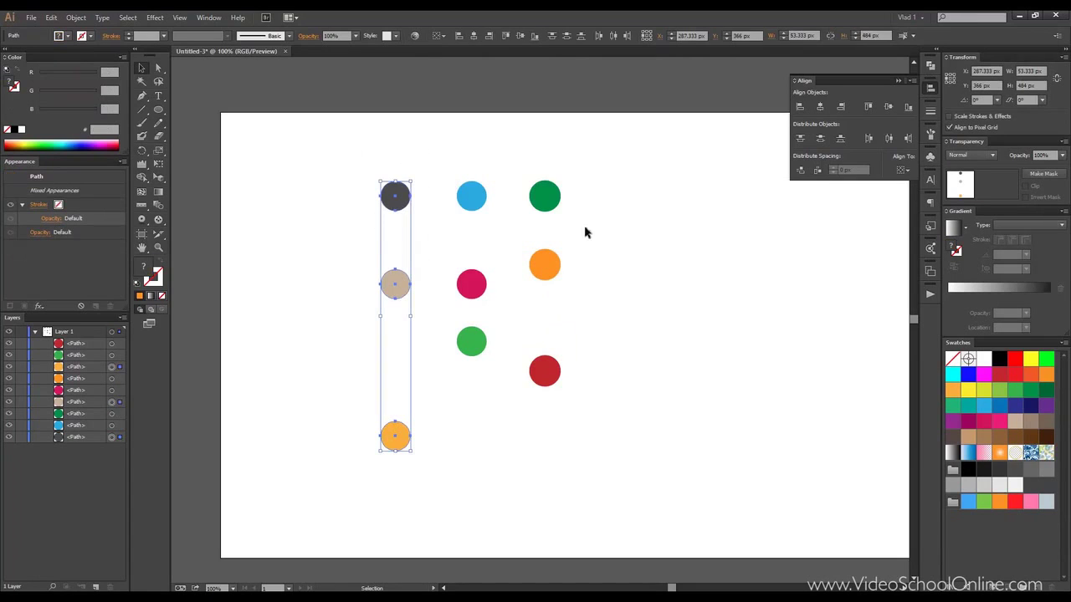
left_click(819, 139)
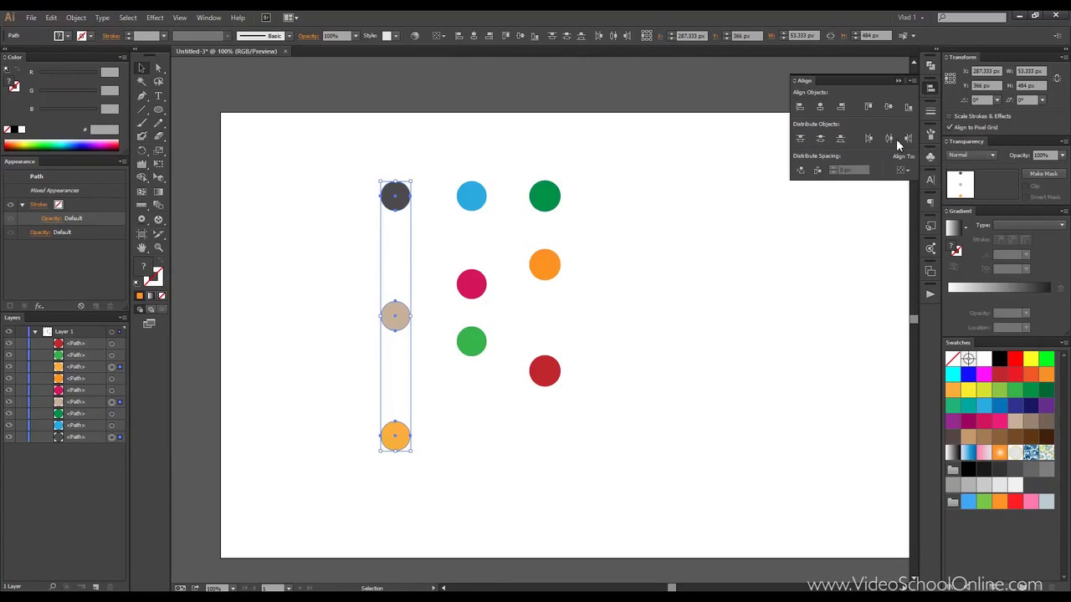
left_click(446, 153)
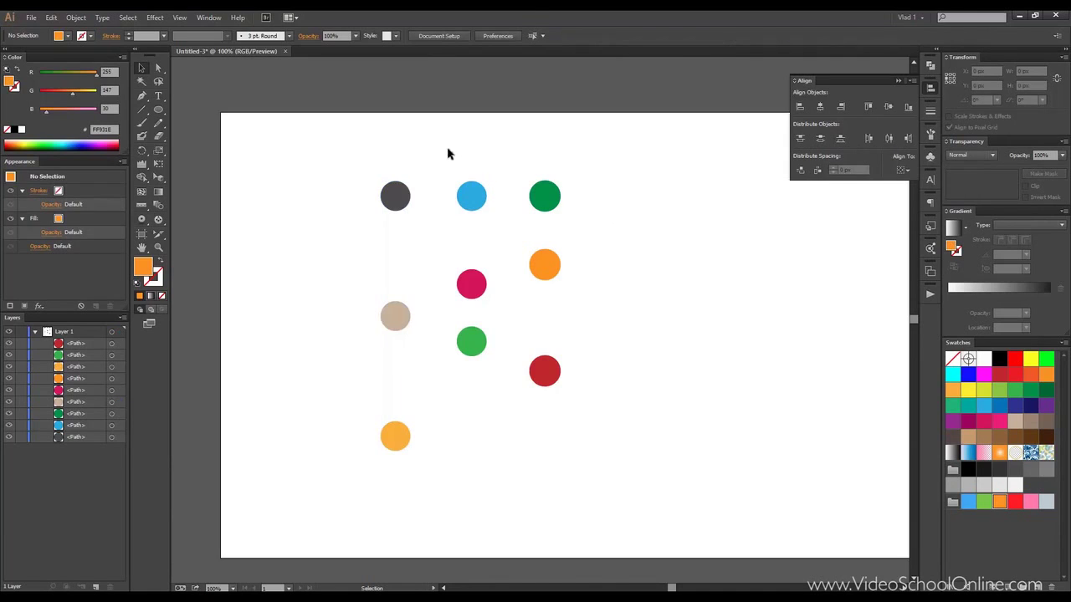
- Shift the pink circle, then centre it evenly between the beige and orange circles
left_click_drag(374, 246, 576, 318)
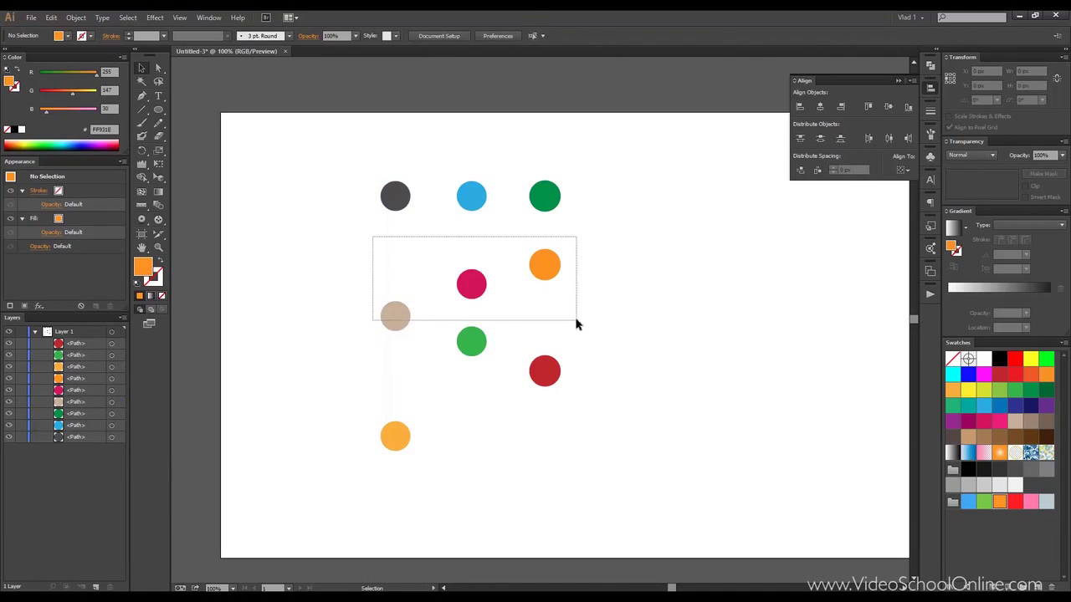
left_click_drag(471, 281, 506, 279)
left_click_drag(371, 258, 565, 330)
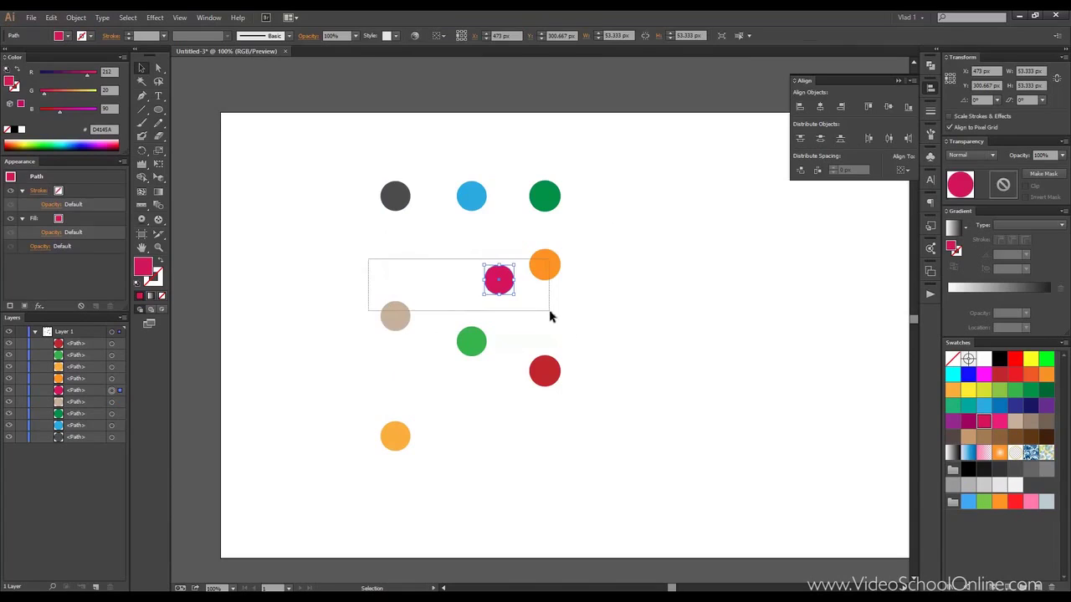
left_click(888, 137)
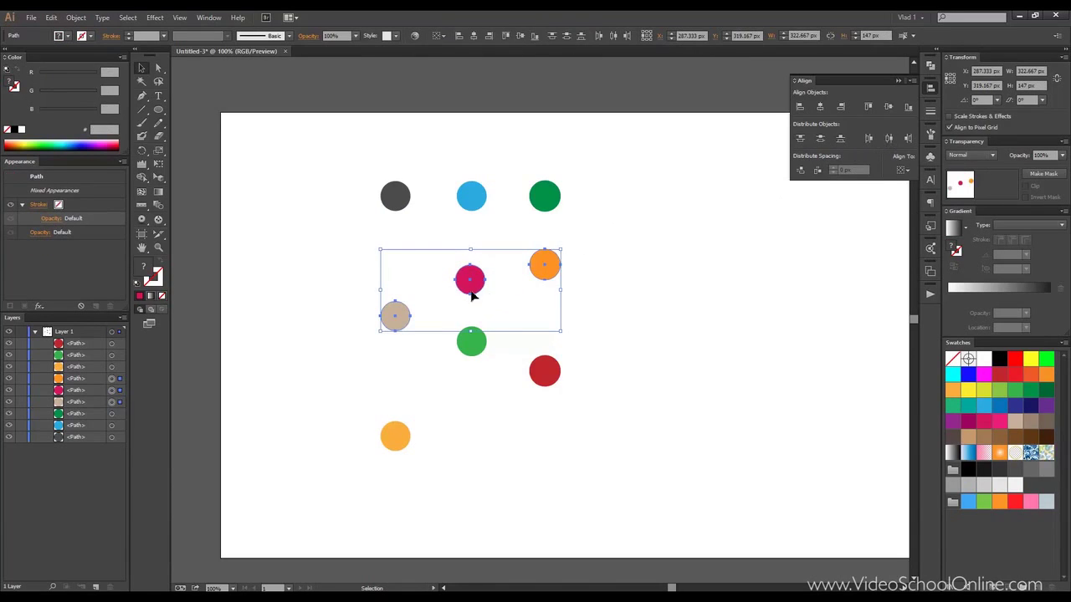
left_click(630, 265)
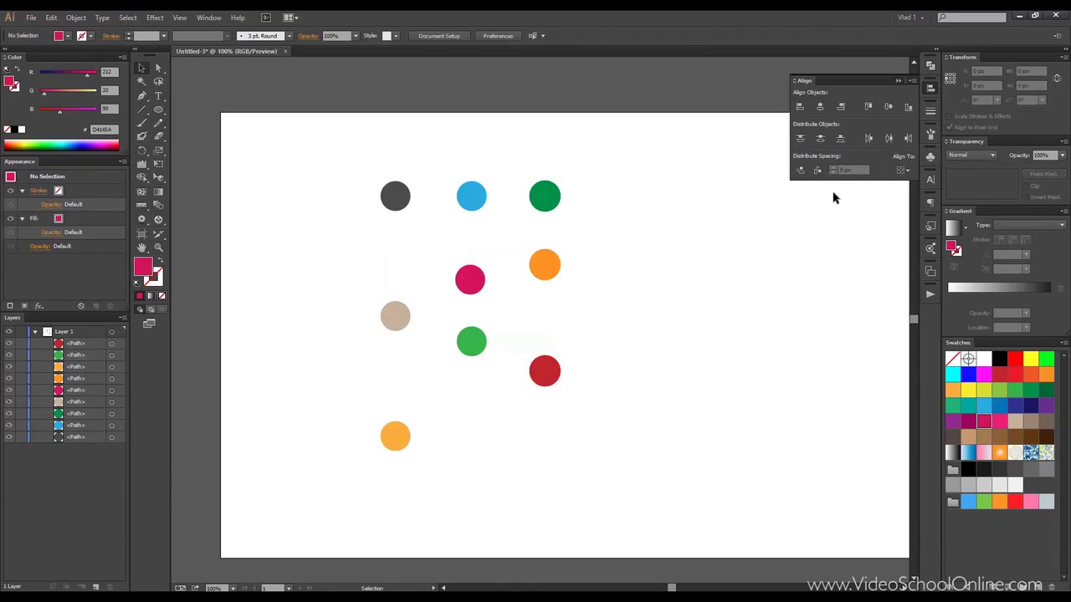
- Space the top row 20 px apart, using the dark grey circle as key object
left_click_drag(344, 154, 632, 224)
left_click(899, 170)
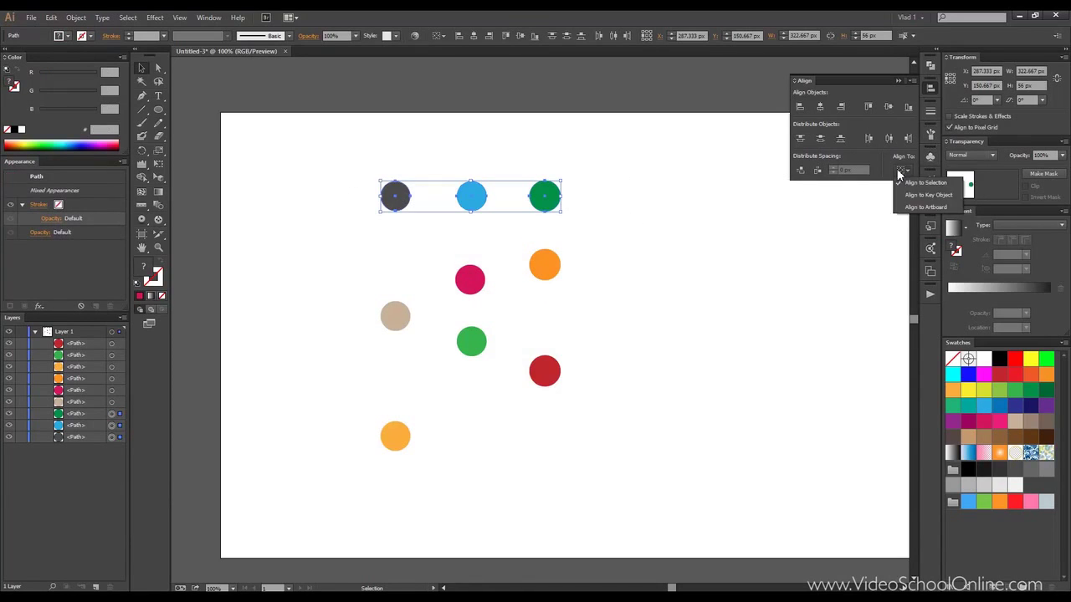
left_click(932, 198)
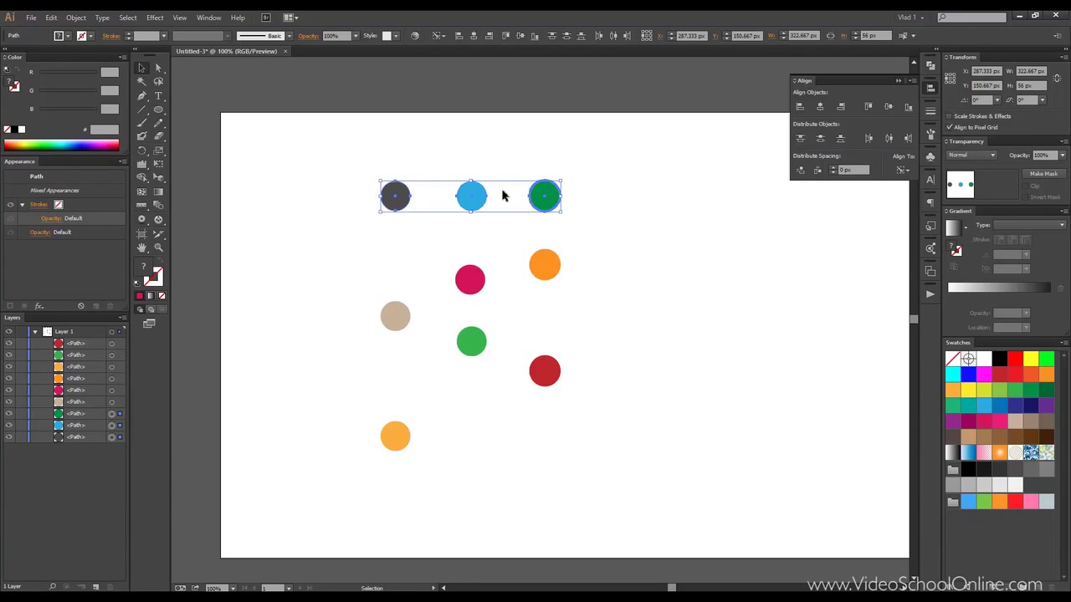
left_click(401, 195)
type("20")
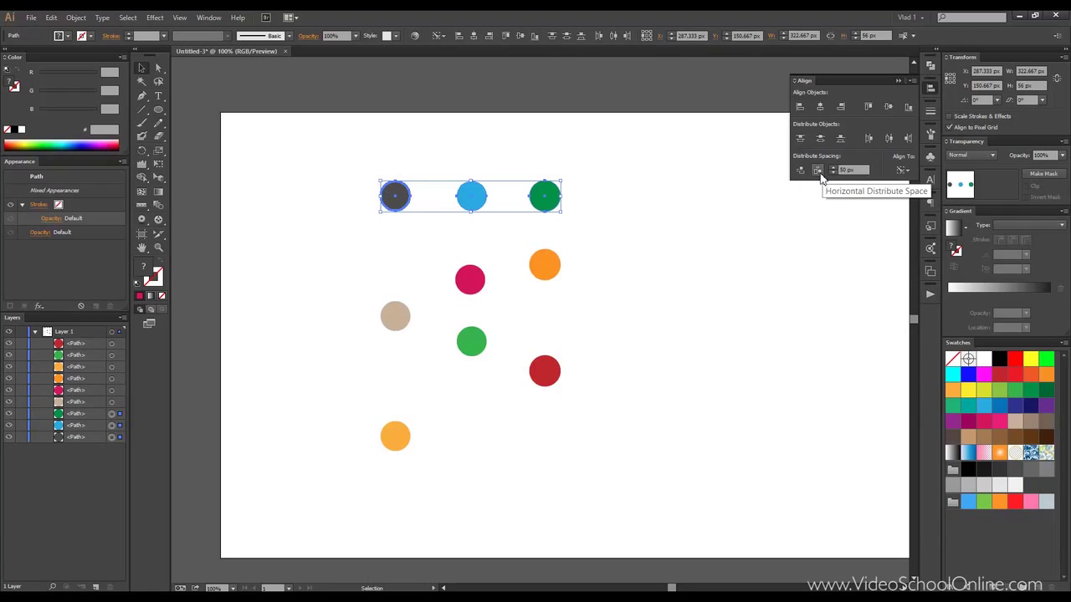
left_click(818, 172)
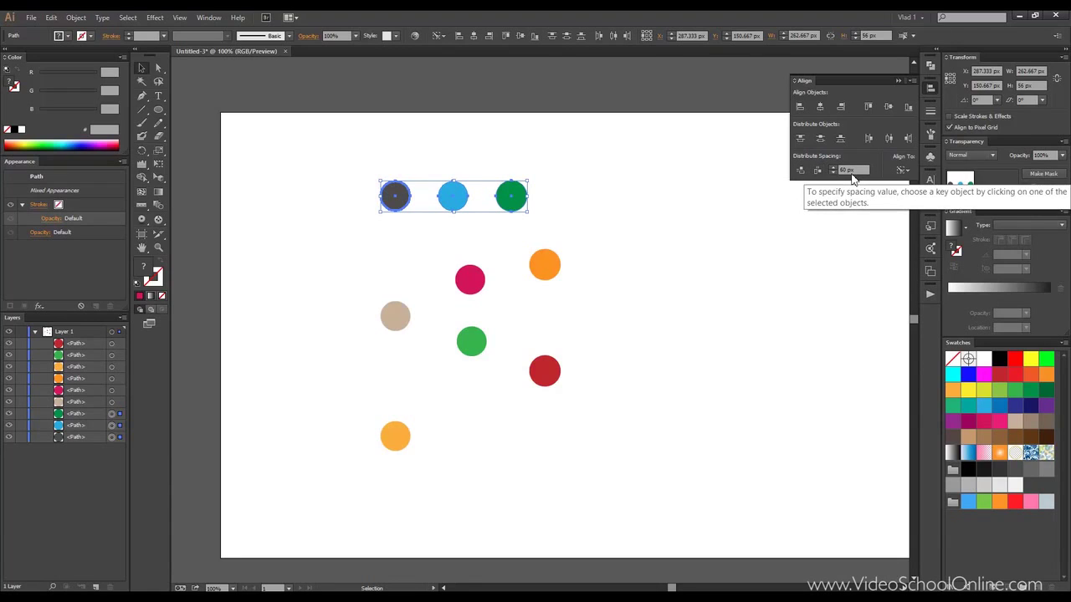
- Spread the top-row circles to 150 px gaps
double_click(848, 170)
type("150")
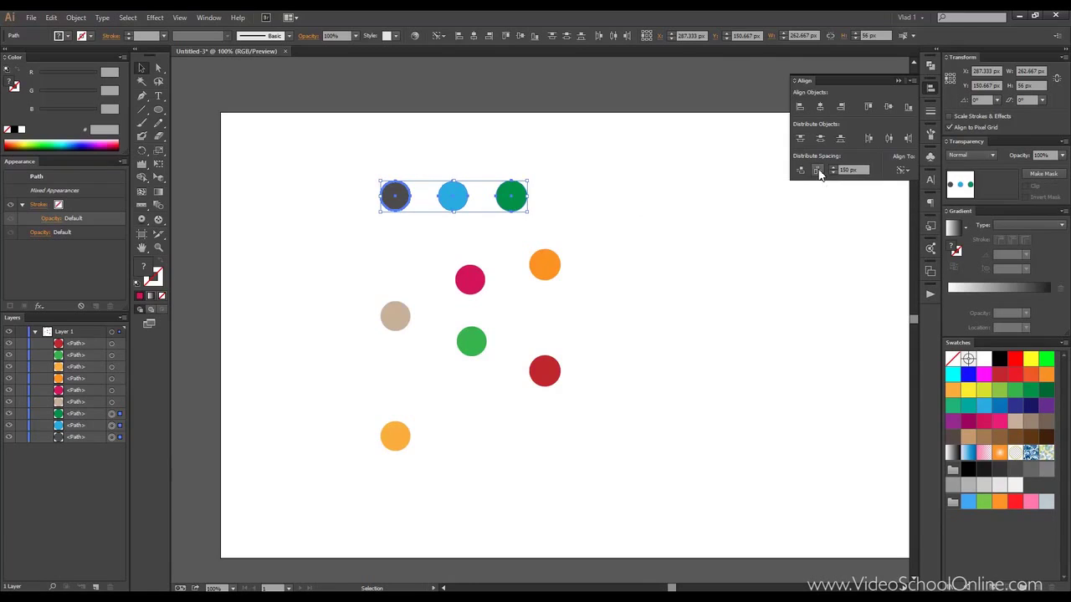
left_click(818, 170)
- Space the left column 90 px apart vertically, keyed to the top dark circle
left_click_drag(375, 139, 421, 511)
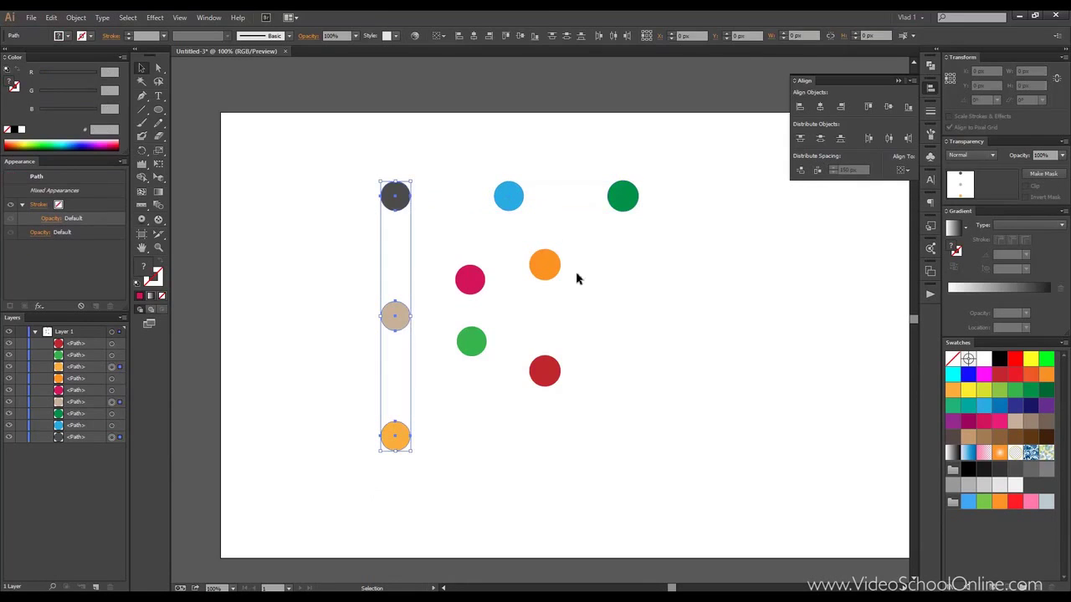
left_click(902, 170)
left_click(908, 194)
left_click(394, 196)
left_click(801, 170)
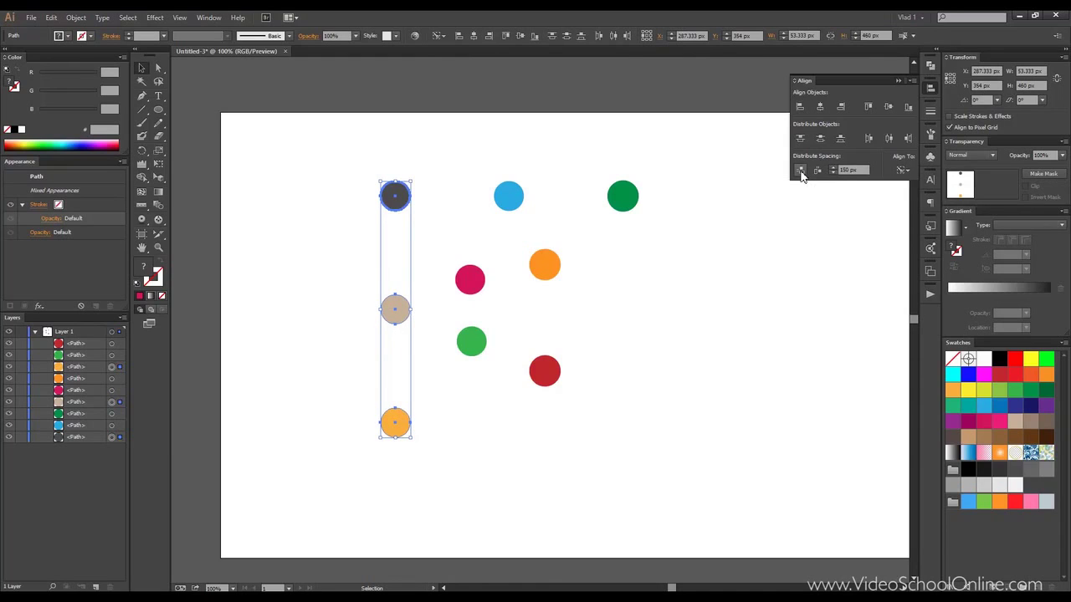
left_click(801, 170)
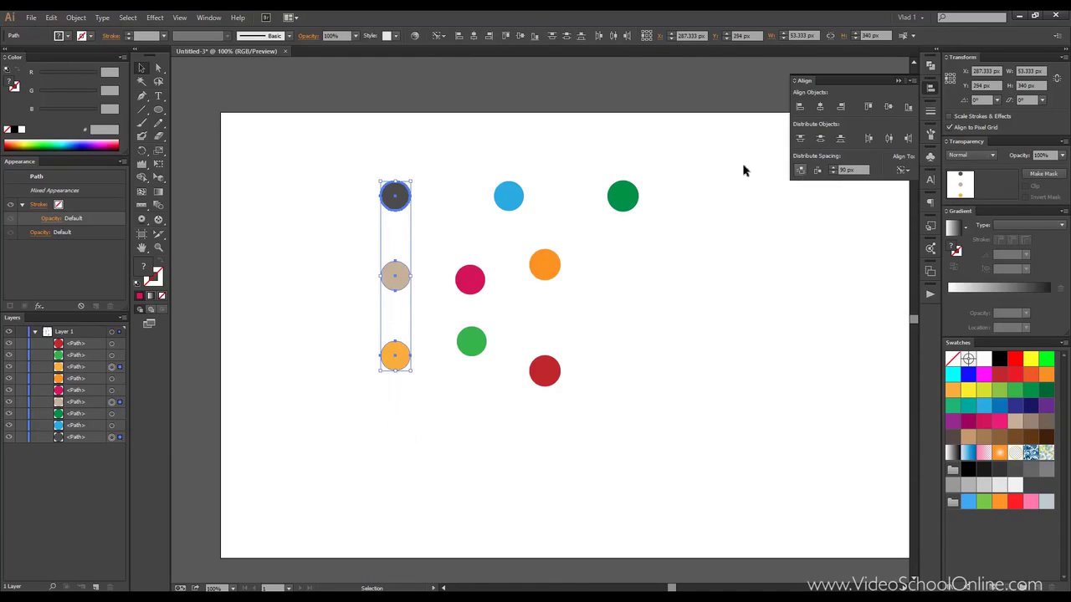
left_click(593, 148)
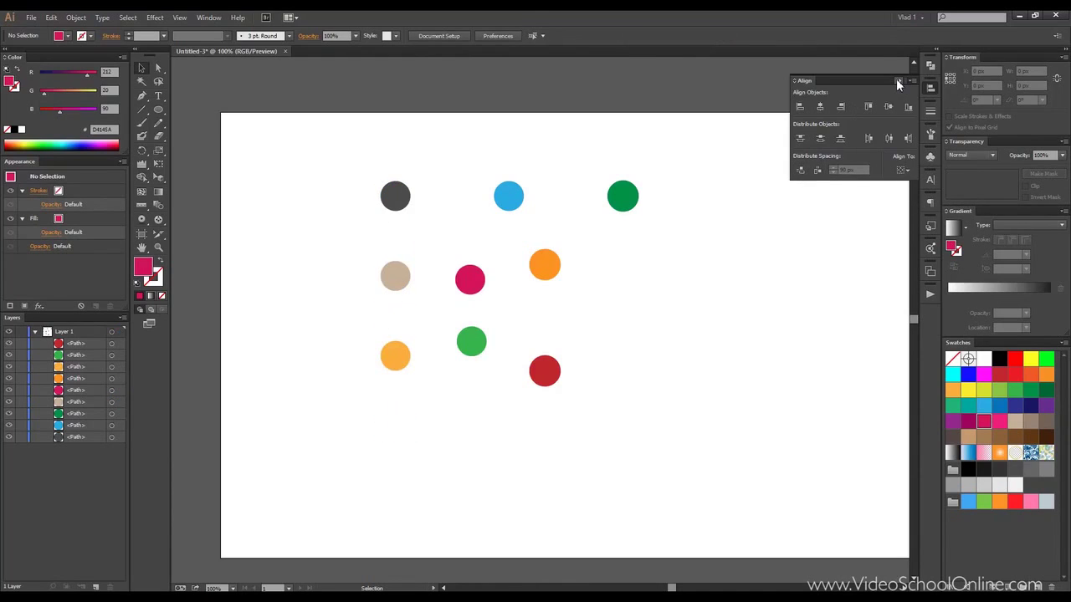
- Zoom in and pull the dark grey and blue circles' top anchors up-left into teardrop tips
scroll(376, 198, "up", 1)
scroll(378, 196, "up", 1)
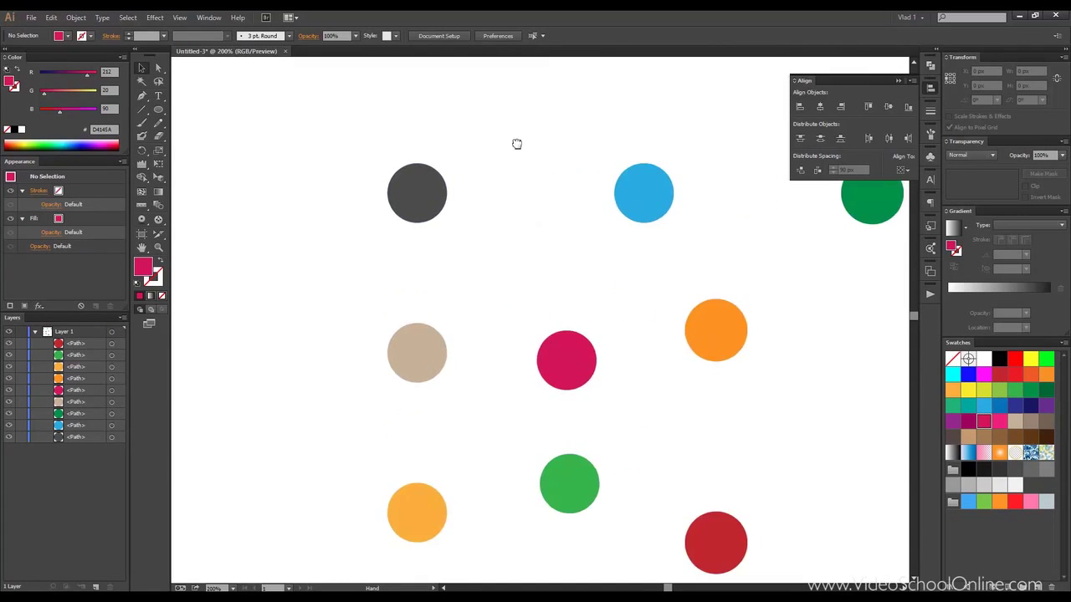
left_click(158, 68)
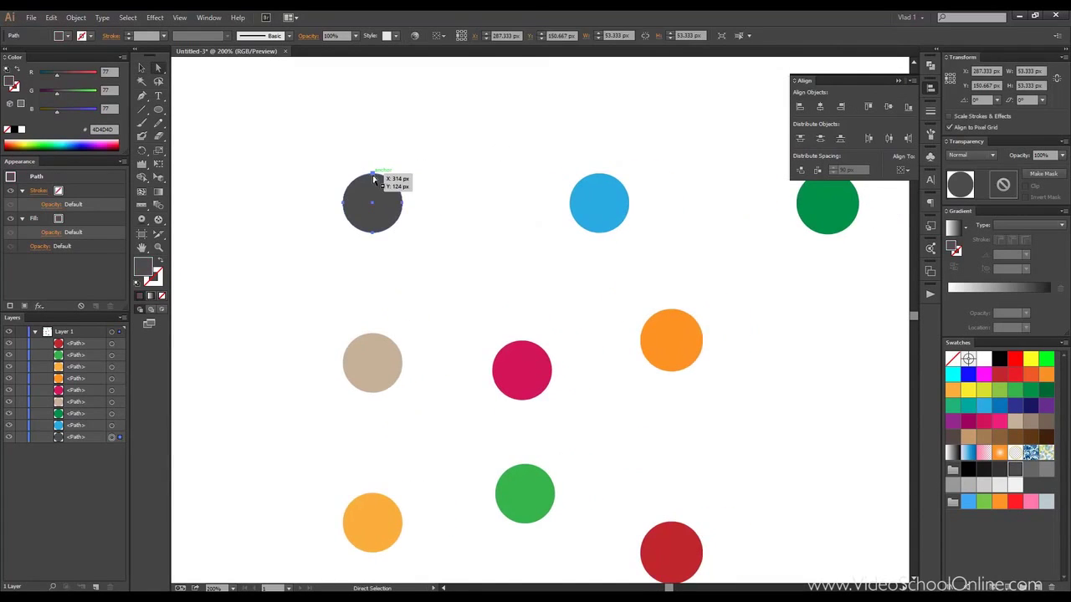
left_click_drag(373, 174, 341, 123)
left_click(597, 198)
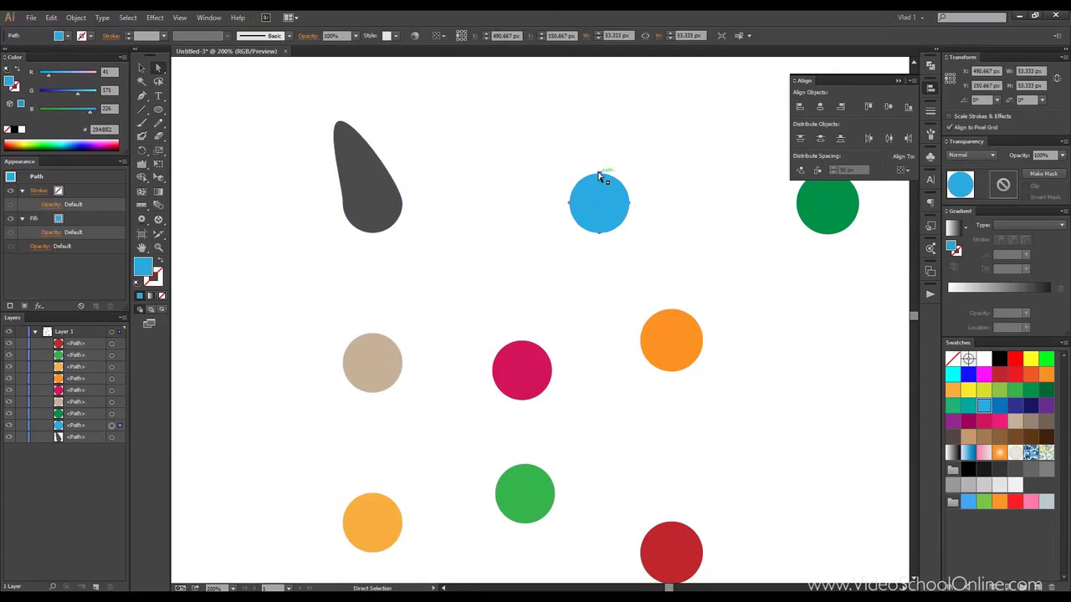
left_click_drag(599, 174, 543, 145)
- Level both teardrop tips with Vertical Align Center and collapse the Align panel
left_click_drag(298, 101, 597, 163)
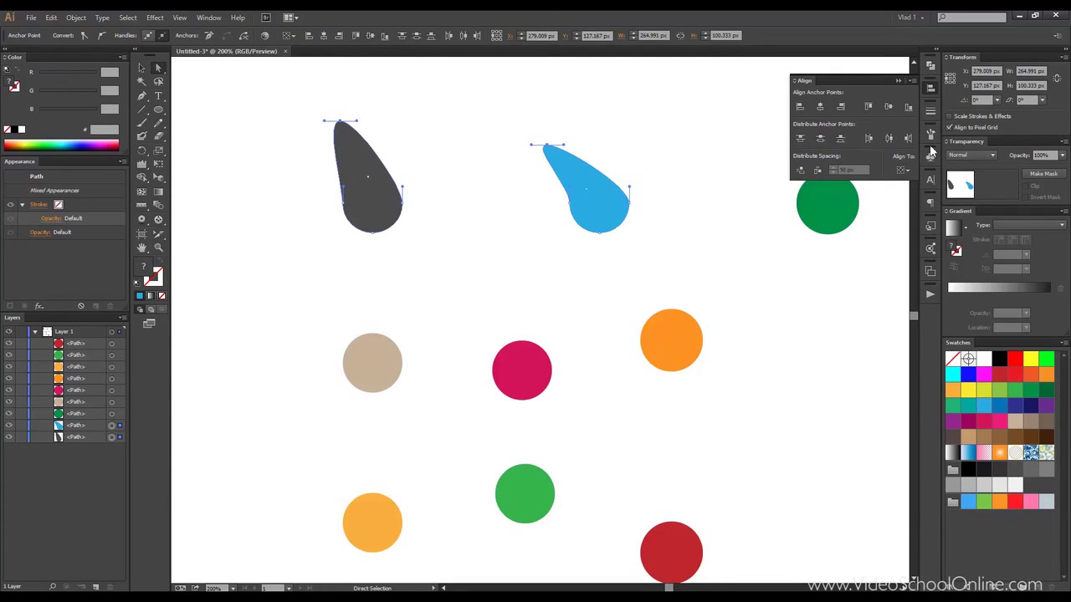
left_click(888, 107)
left_click(655, 125)
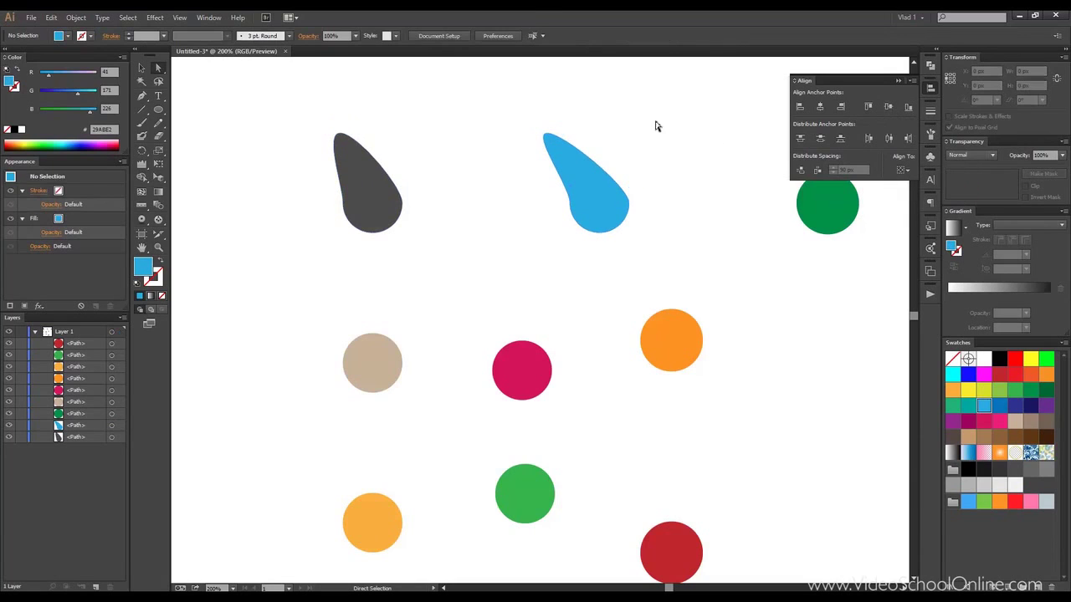
scroll(656, 126, "down", 4, "alt")
scroll(655, 124, "up", 3, "alt")
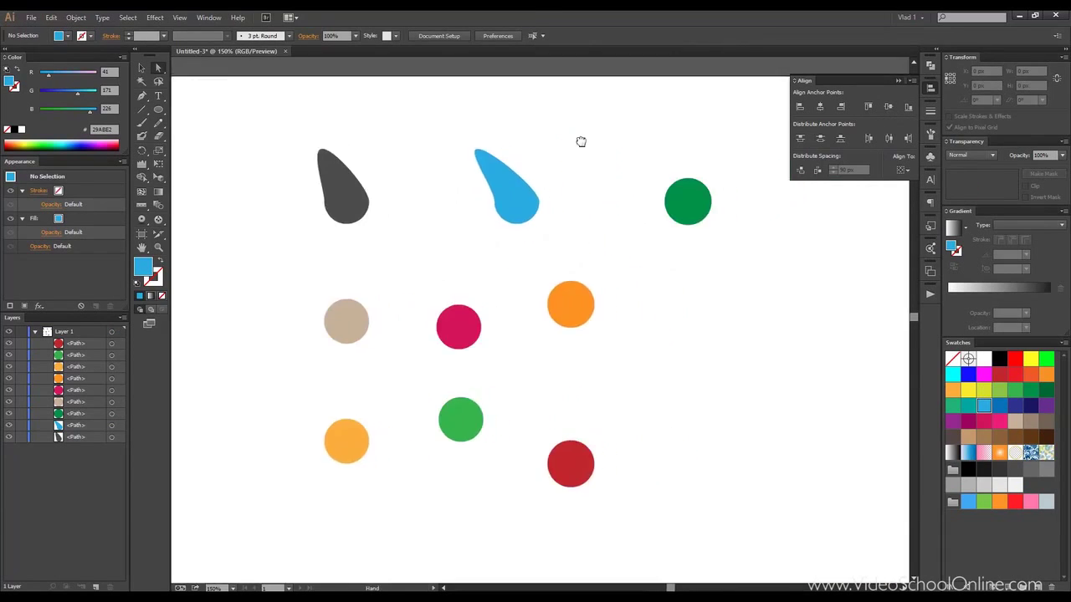
left_click(142, 67)
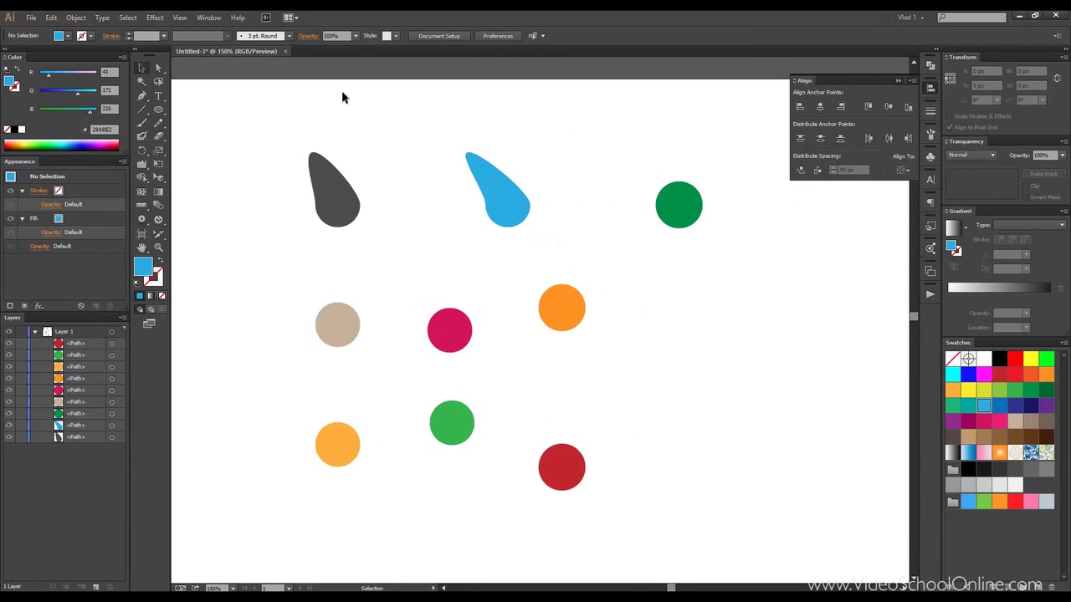
left_click(897, 81)
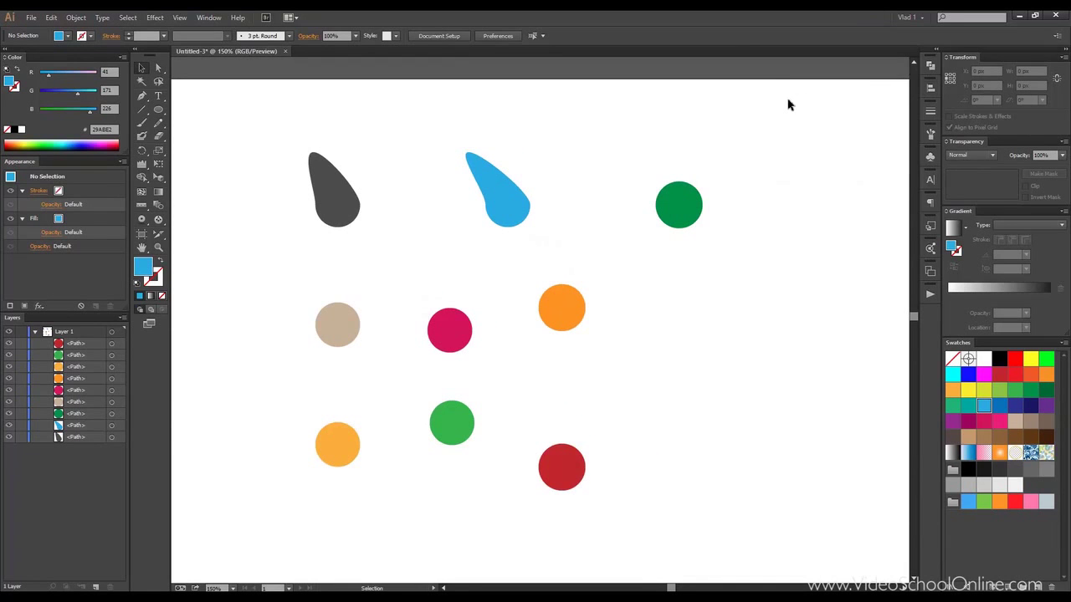